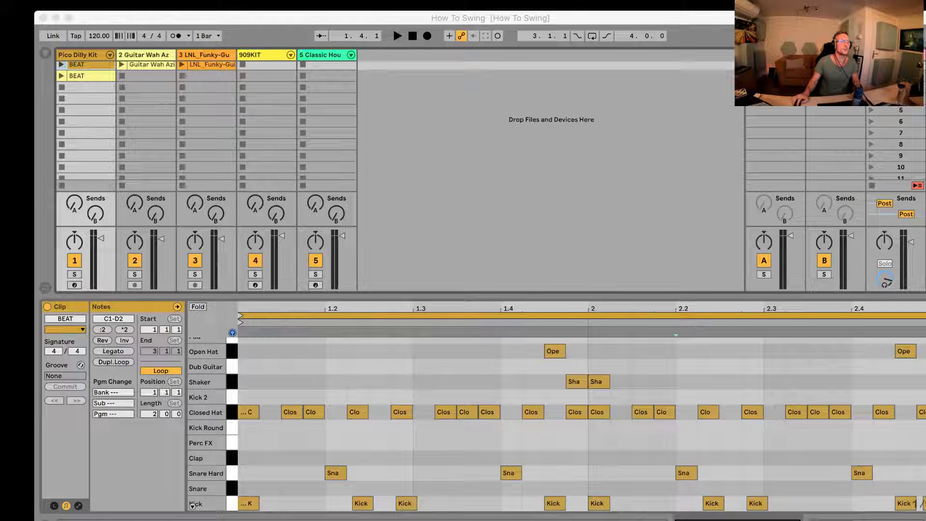
Step: Bring Ableton Live to the front and show its browser in a narrower width, with the Groove Pool collapsed
key(super+Tab)
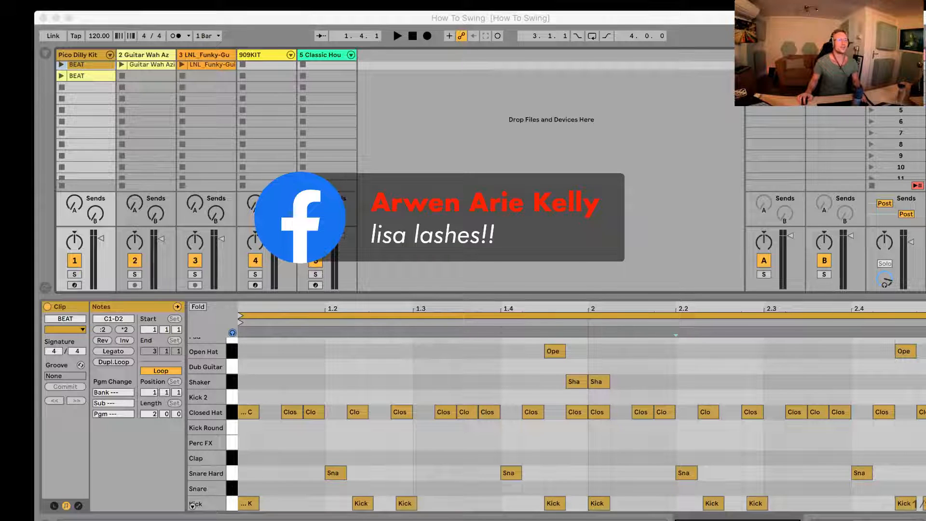
click(110, 146)
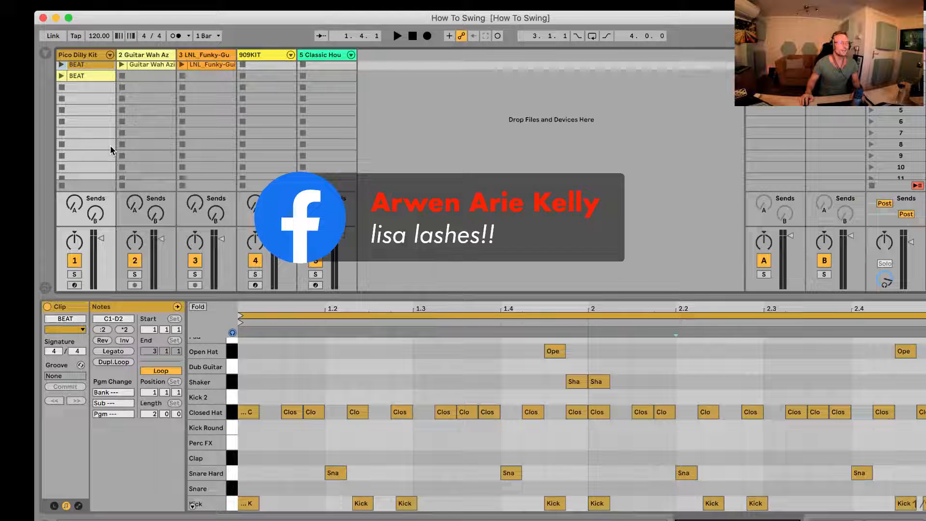
scroll(276, 122, down, 1)
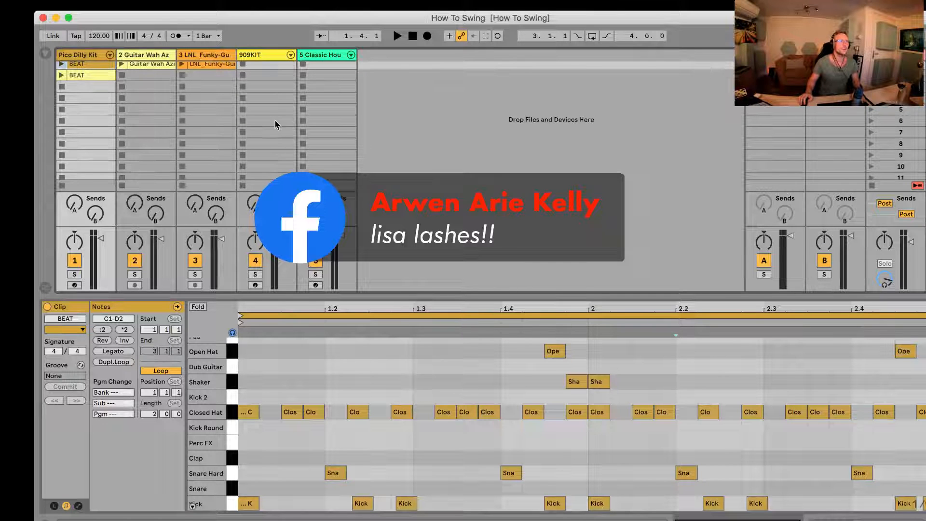
click(47, 55)
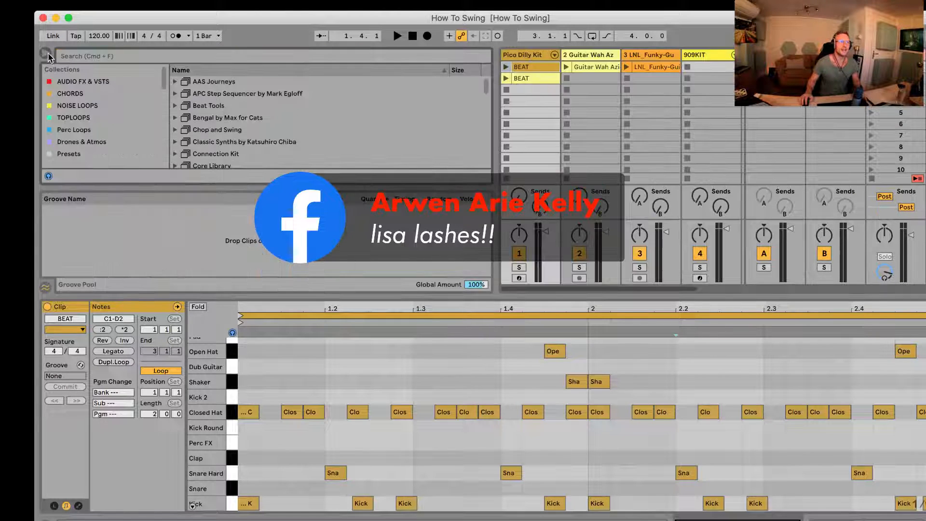
click(45, 287)
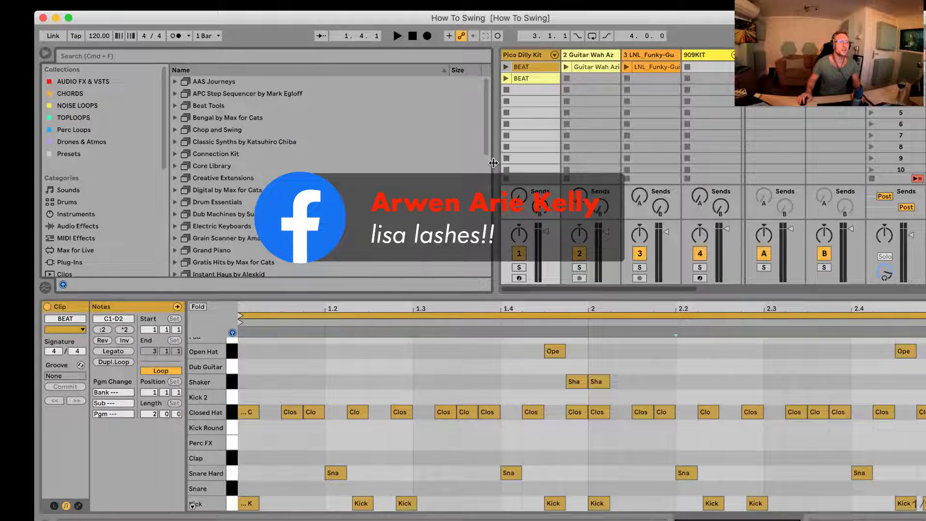
drag(495, 186, 345, 186)
Step: Expand the Skitter and Step pack and its Drums folder, and look through the drum kits inside
scroll(256, 174, down, 10)
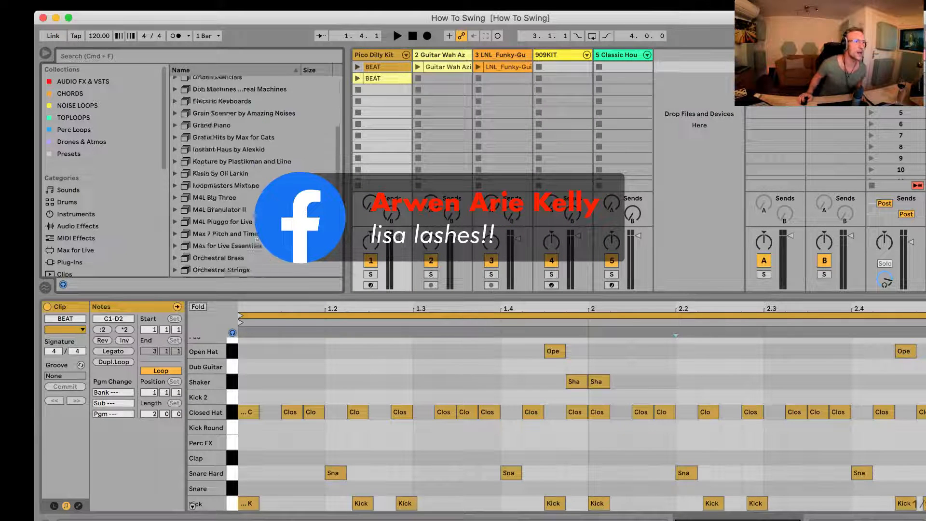
scroll(256, 173, down, 3)
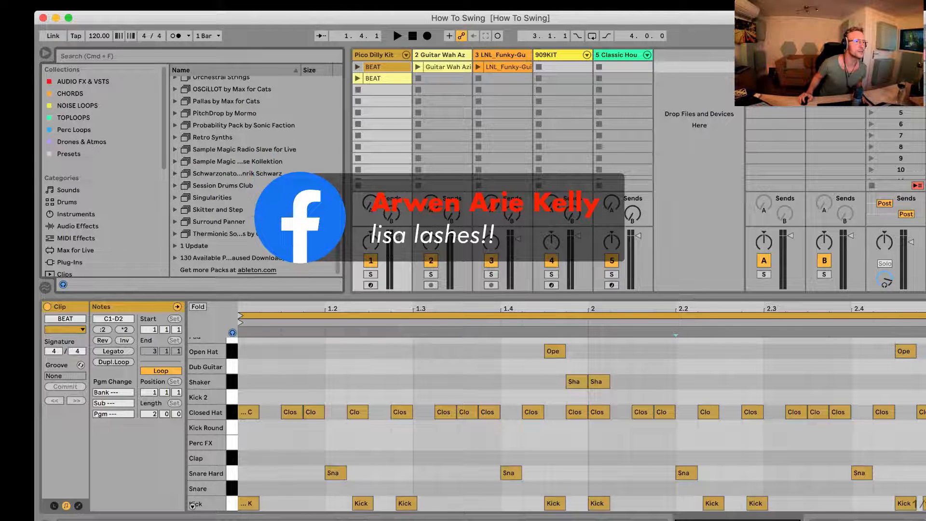
click(200, 211)
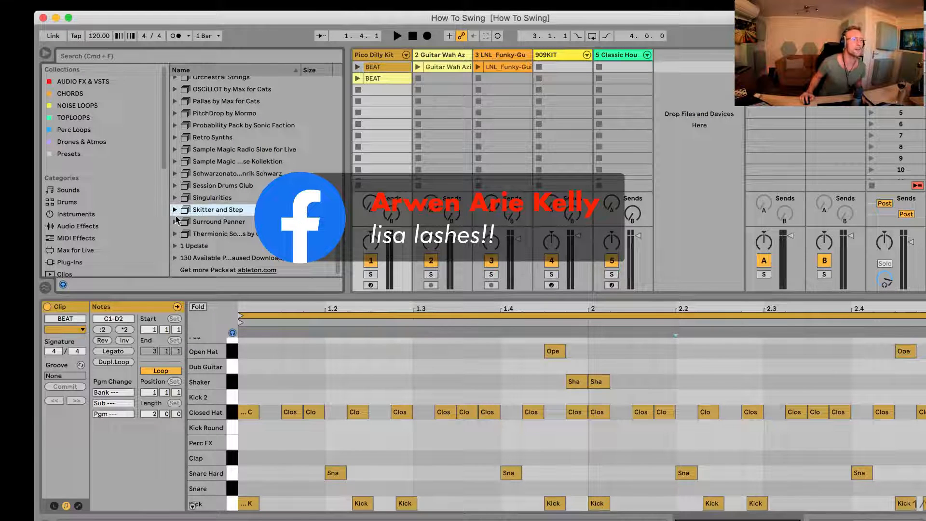
click(175, 211)
scroll(187, 210, down, 2)
click(183, 203)
scroll(224, 207, down, 5)
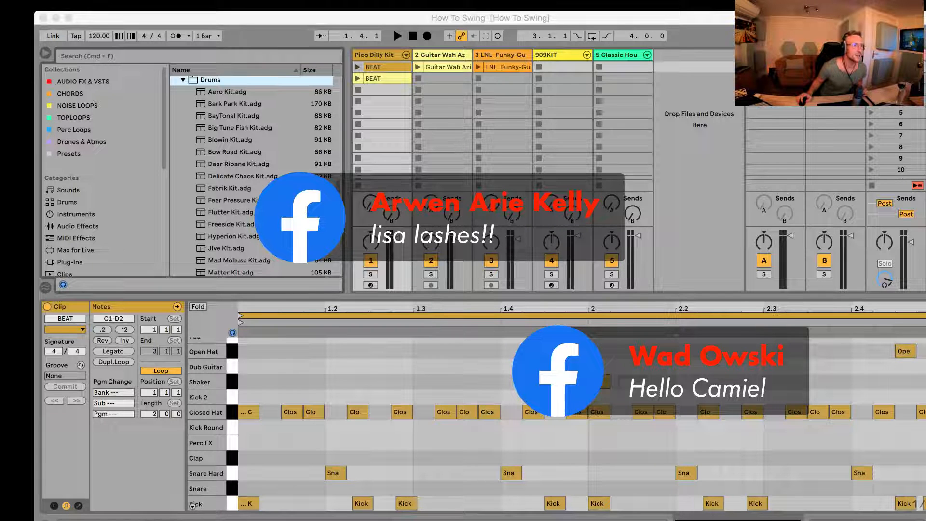
scroll(251, 184, down, 3)
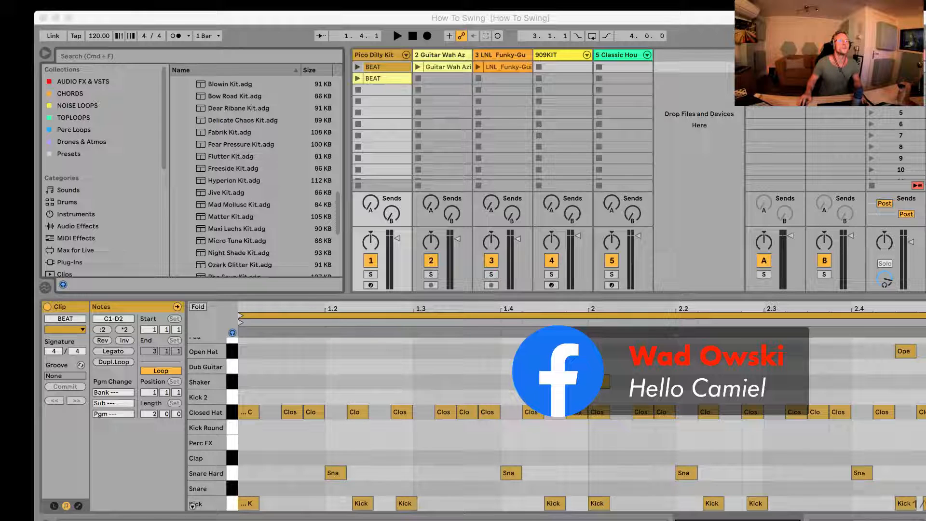
Step: Play the first BEAT clip on the Pico Dilly Kit track at the current tempo and stop playback
click(357, 70)
scroll(358, 71, down, 2)
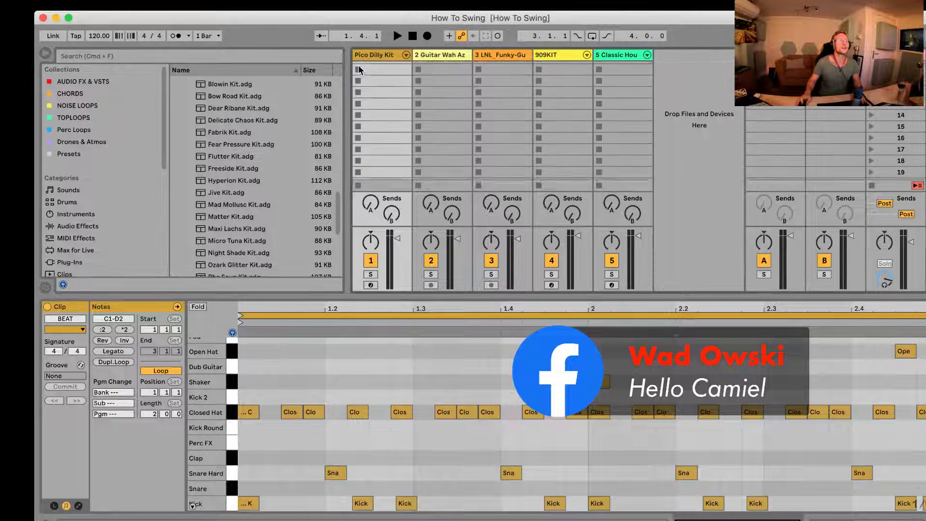
scroll(357, 72, up, 2)
click(357, 69)
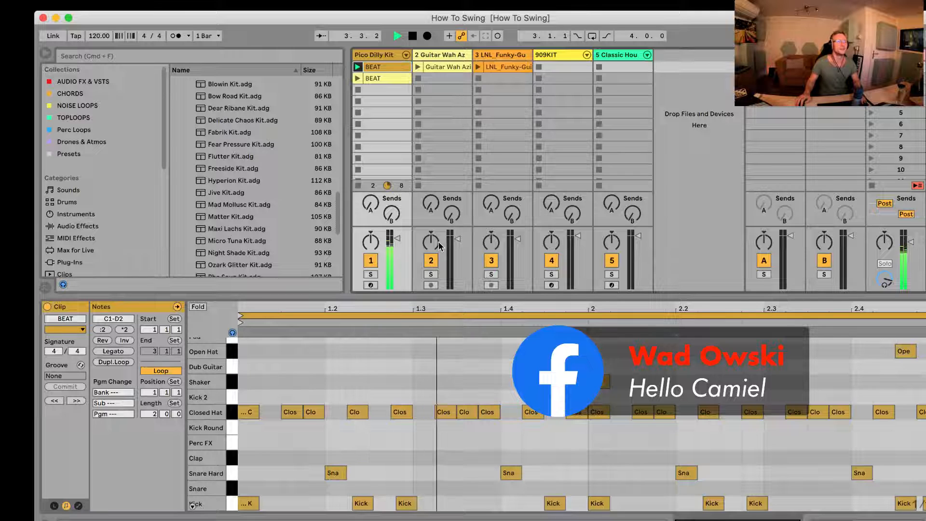
key(space)
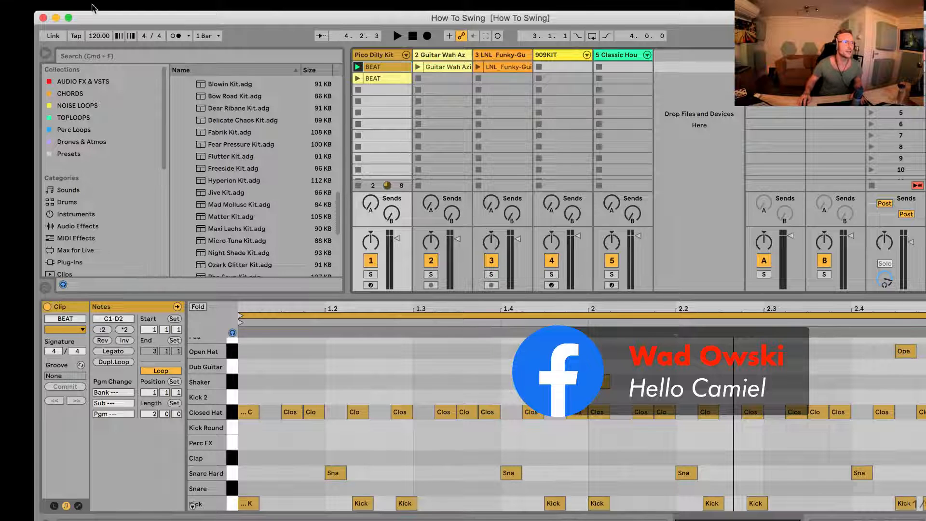
Step: Set the song tempo to 90 BPM and play the first BEAT clip at that speed
click(99, 36)
text(90)
key(Return)
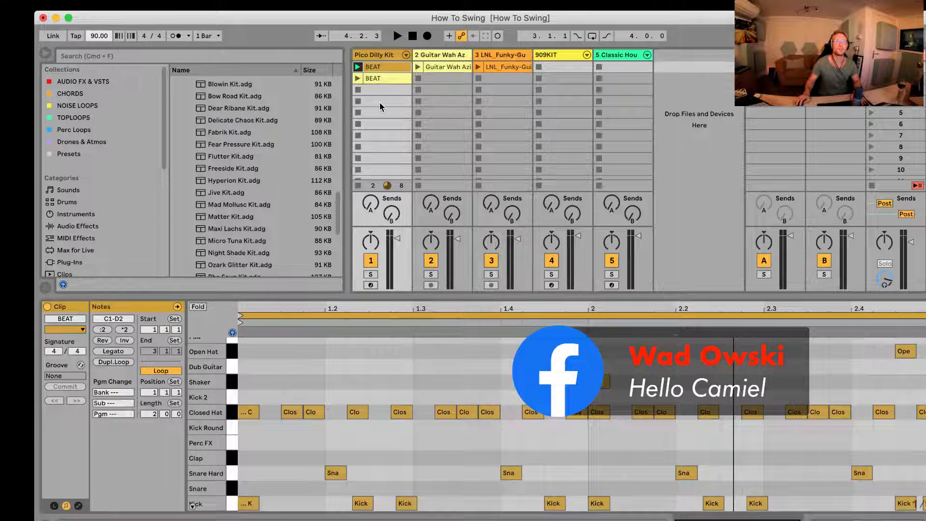
key(space)
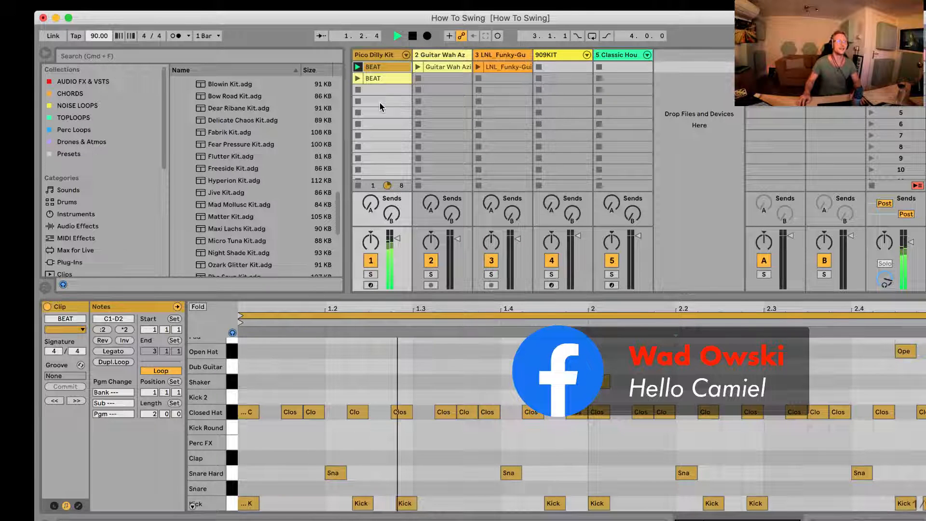
Step: Raise the tempo to 97 BPM, and audition the second BEAT clip on the Pico Dilly Kit track
drag(90, 34, 90, 35)
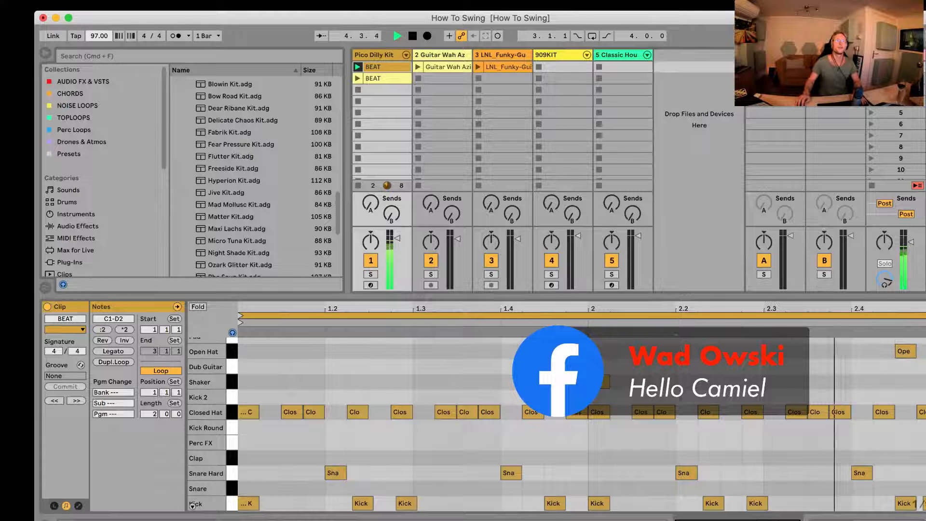
key(space)
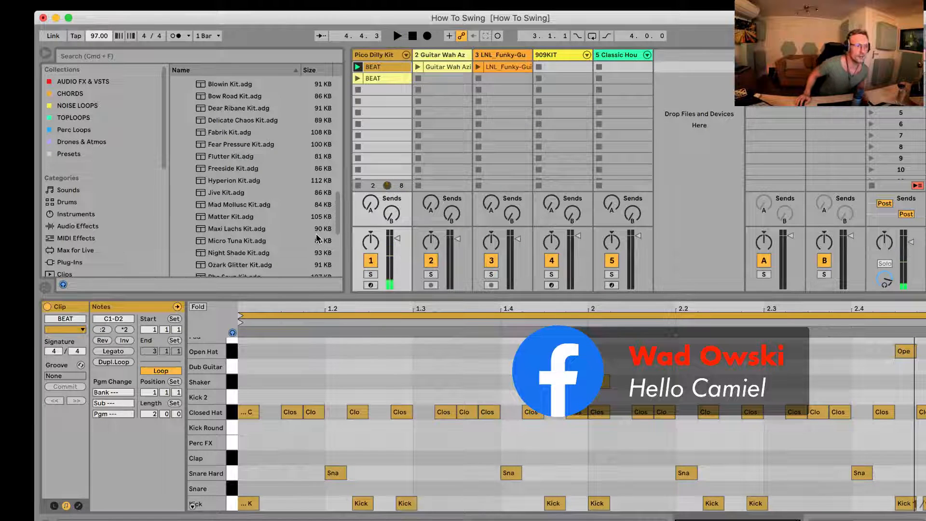
click(358, 80)
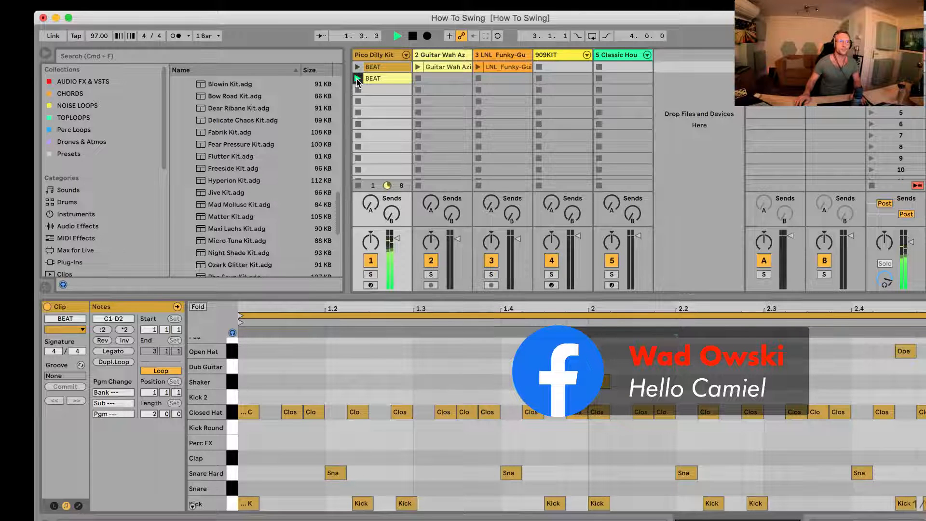
key(space)
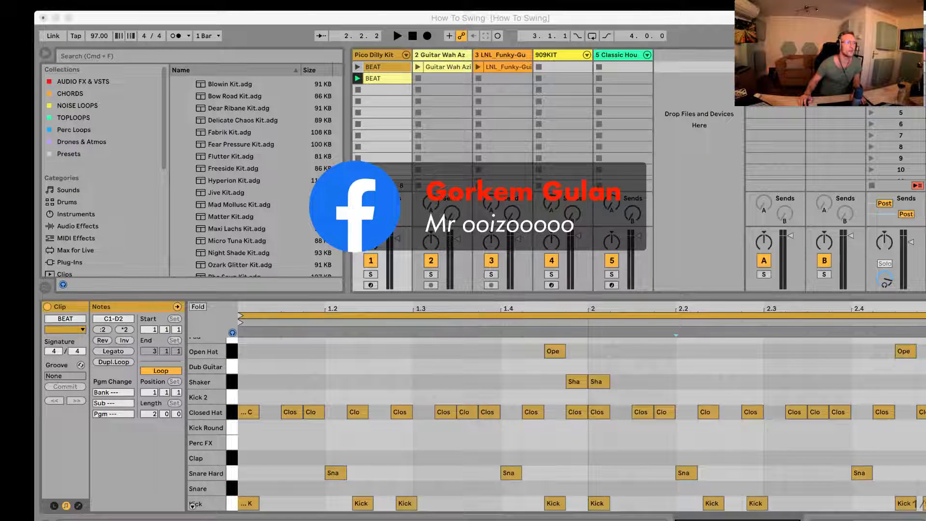
Step: Show the Groove Pool and open the groove library in the browser from it
click(44, 290)
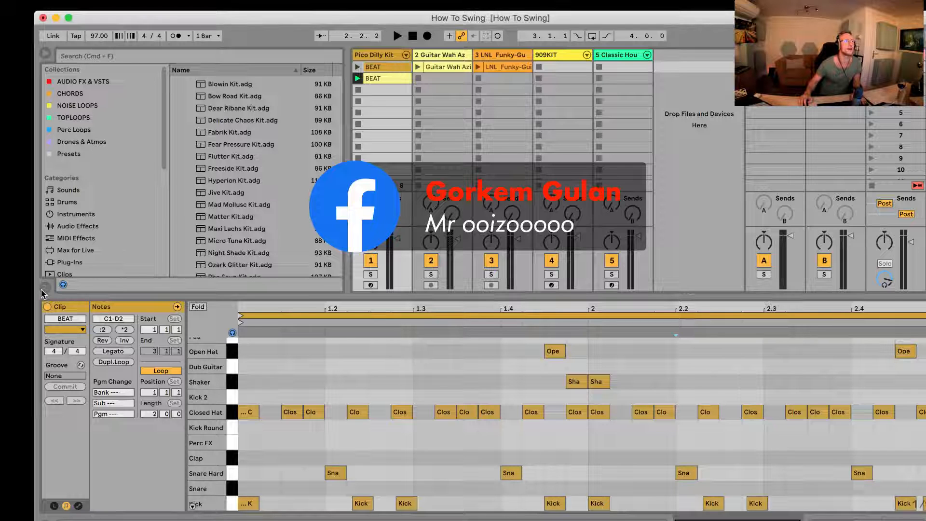
click(43, 291)
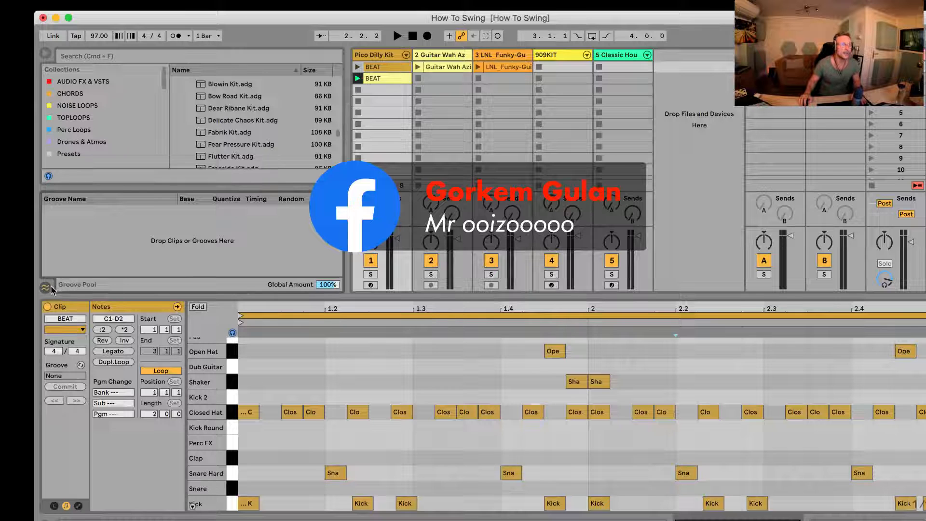
right_click(140, 234)
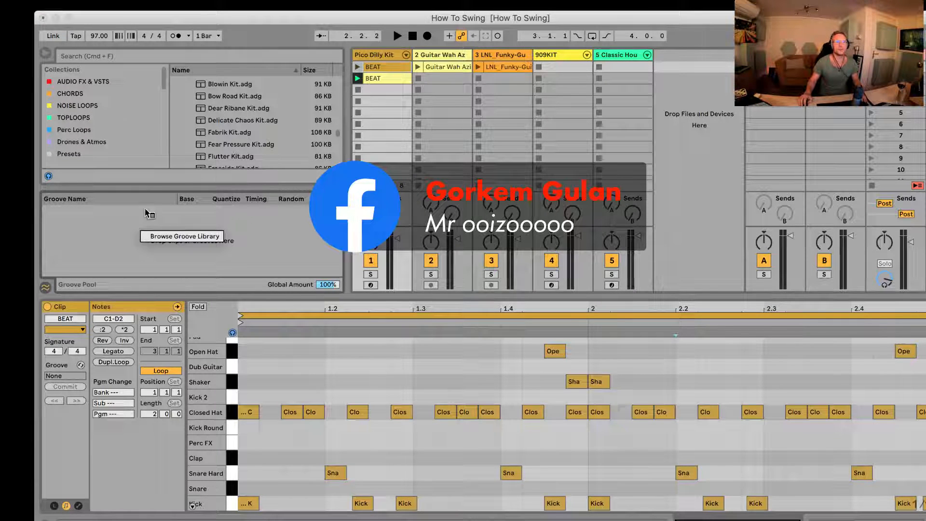
click(178, 240)
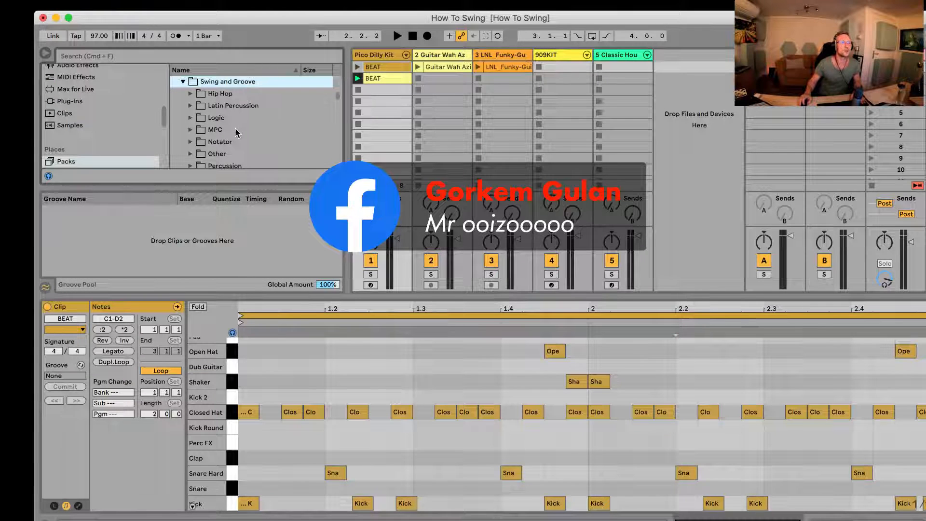
Step: Examine the groove folders inside Swing and Groove, such as MPC, Notator, Percussion, Quantize and SP1200
scroll(235, 127, down, 5)
scroll(233, 137, up, 4)
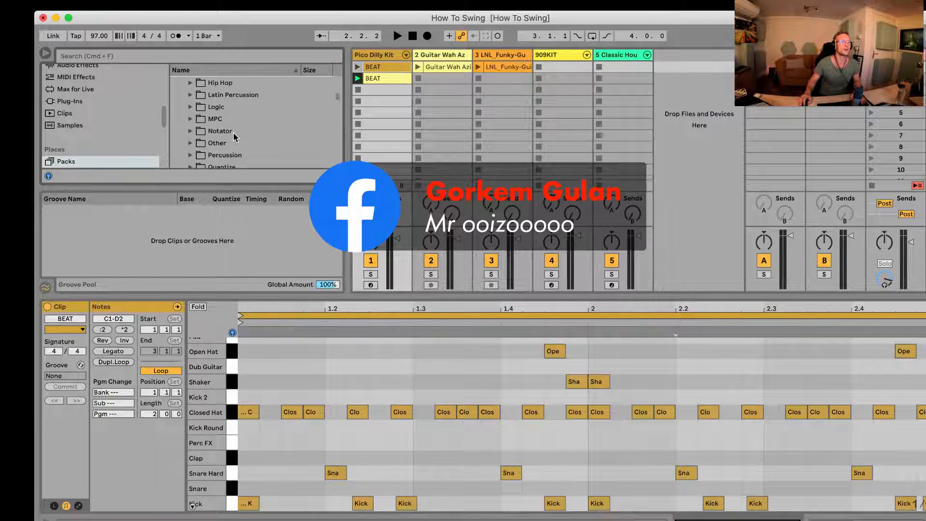
click(215, 127)
scroll(216, 130, up, 2)
scroll(212, 128, down, 4)
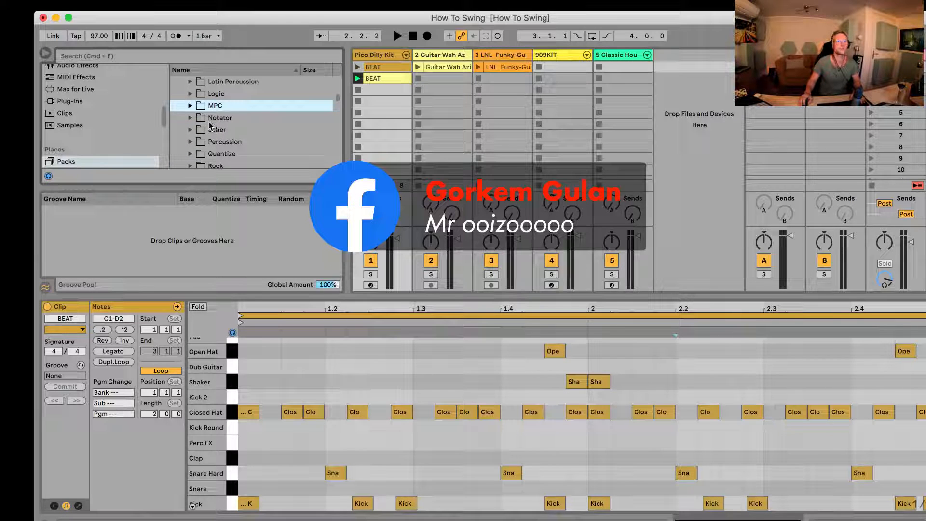
scroll(212, 127, down, 3)
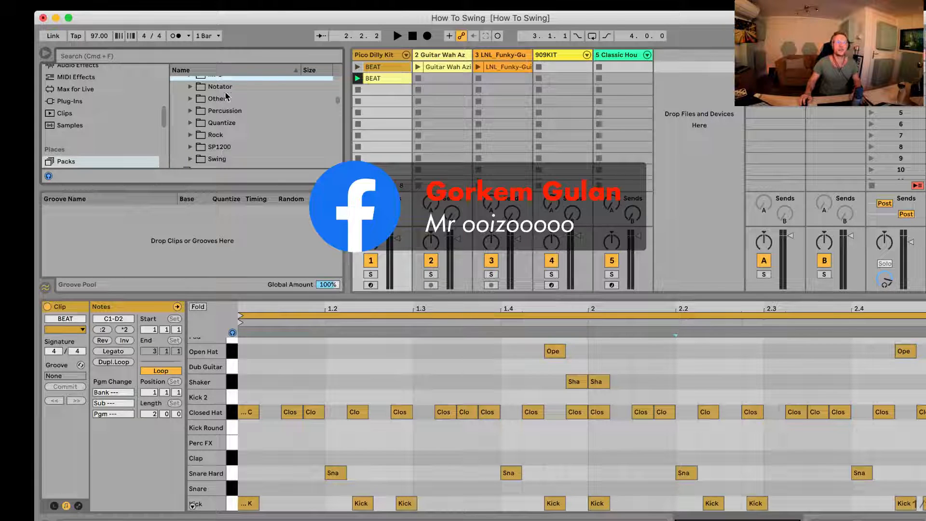
scroll(224, 116, up, 3)
scroll(226, 131, down, 2)
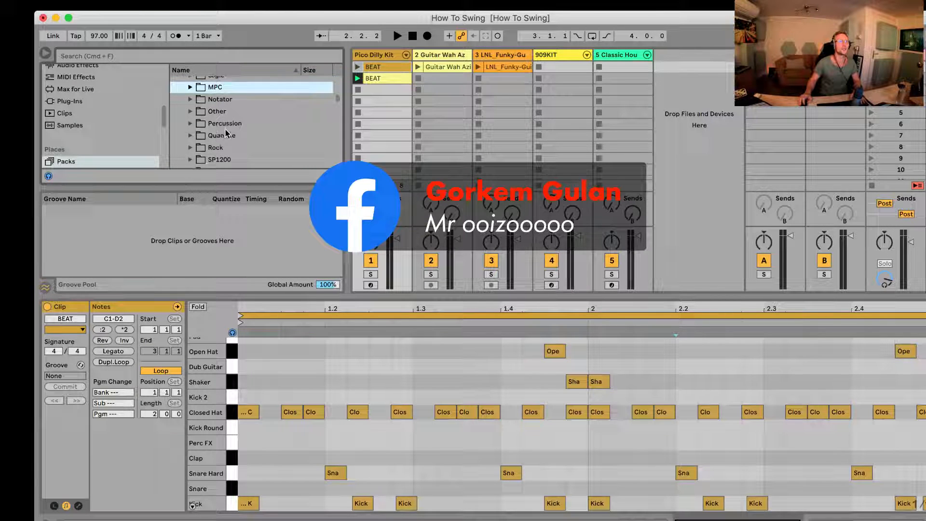
scroll(221, 137, down, 2)
scroll(209, 151, up, 4)
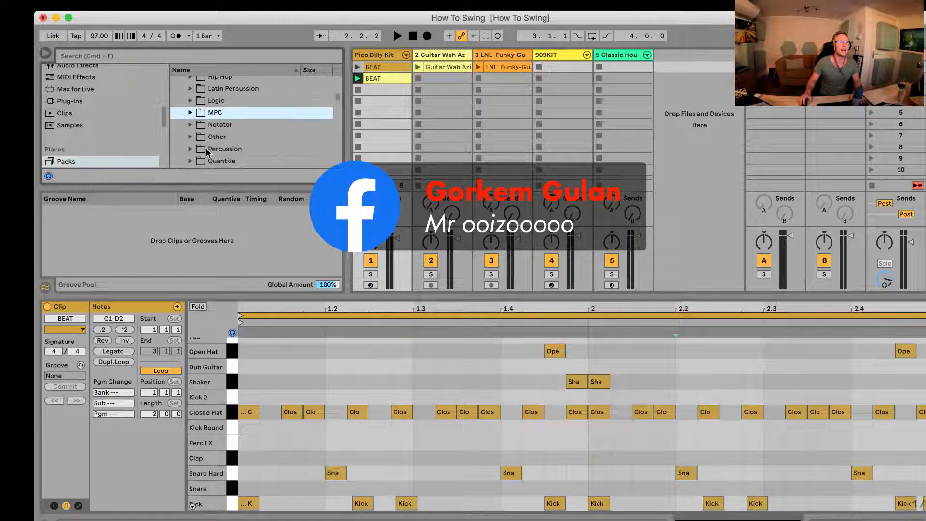
Step: Expand the MPC groove folder and look through its range of MPC 16 Swing grooves
click(190, 112)
scroll(211, 149, down, 5)
scroll(210, 148, down, 10)
scroll(209, 148, down, 6)
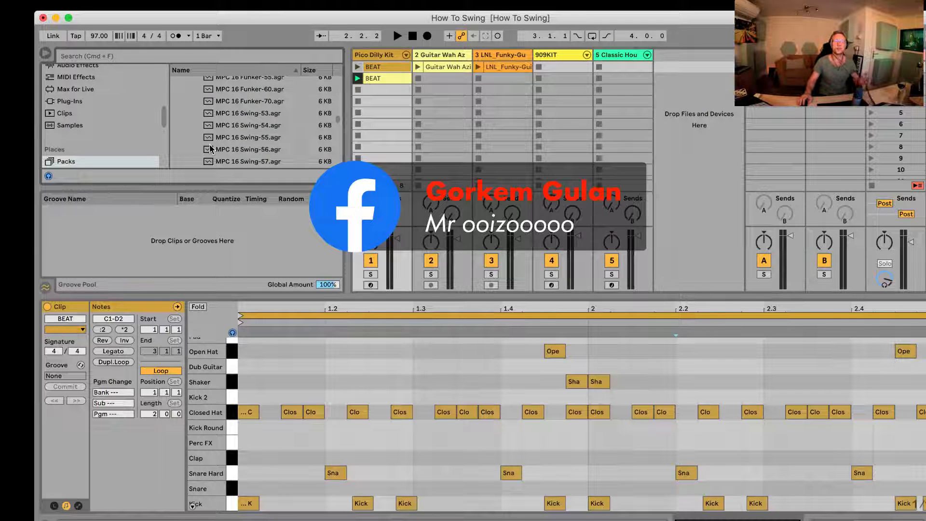
scroll(273, 151, down, 4)
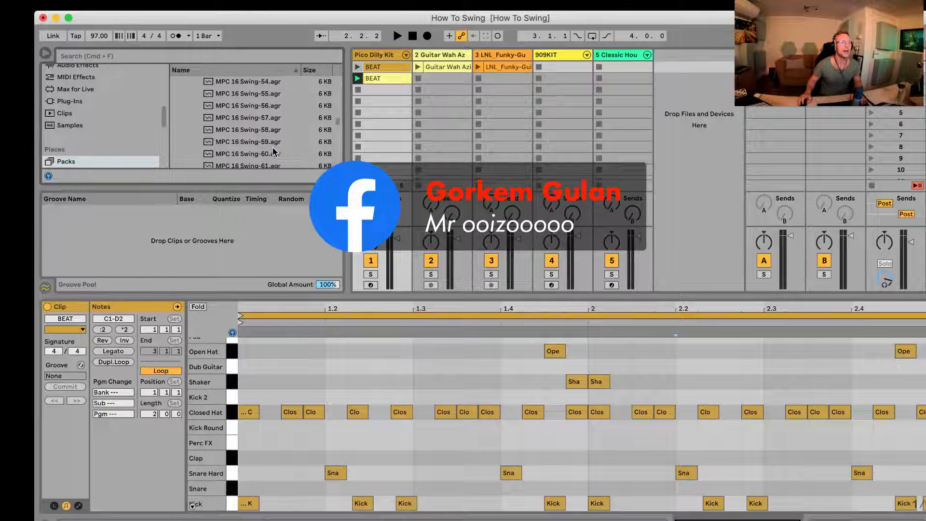
scroll(224, 122, up, 4)
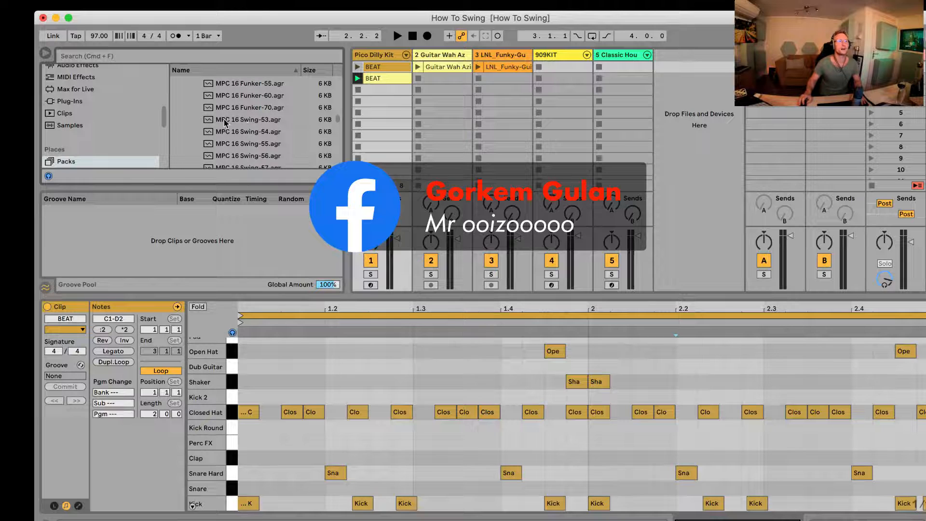
scroll(237, 153, down, 6)
scroll(237, 153, down, 11)
scroll(237, 150, down, 3)
scroll(241, 140, up, 2)
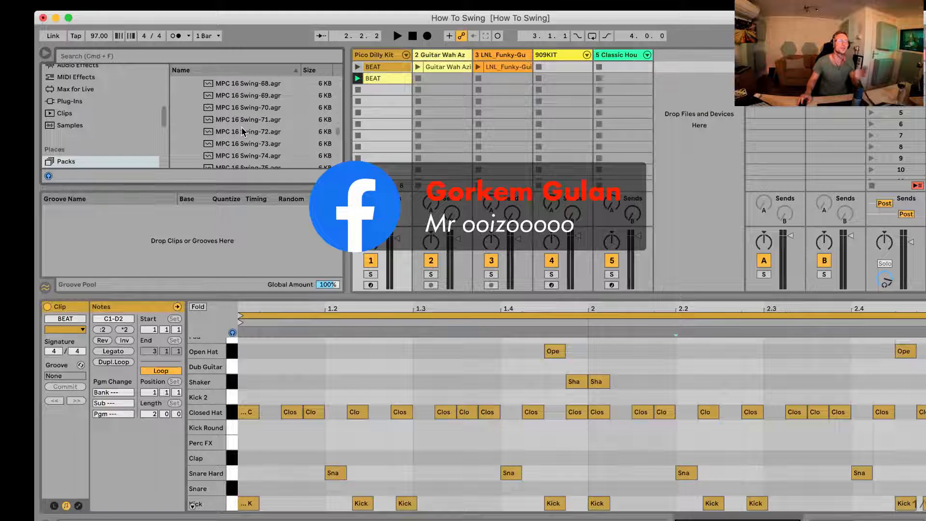
Step: Audition the MPC 16 Swing-61 and MPC 16 Swing-63 grooves in the browser
scroll(243, 128, up, 7)
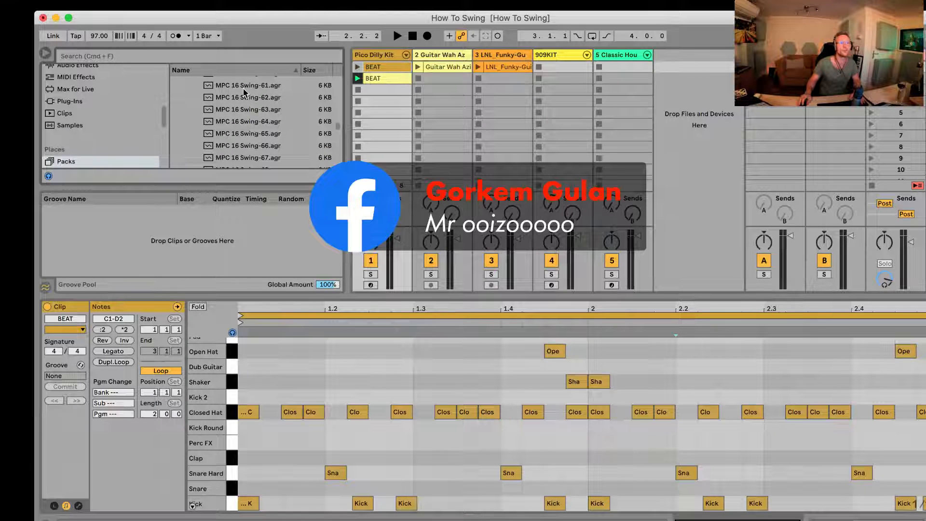
click(244, 89)
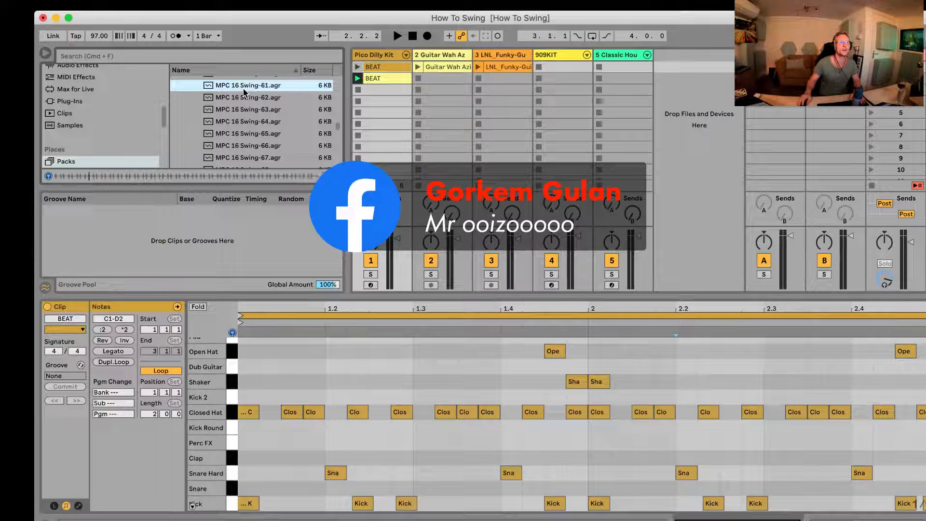
click(244, 110)
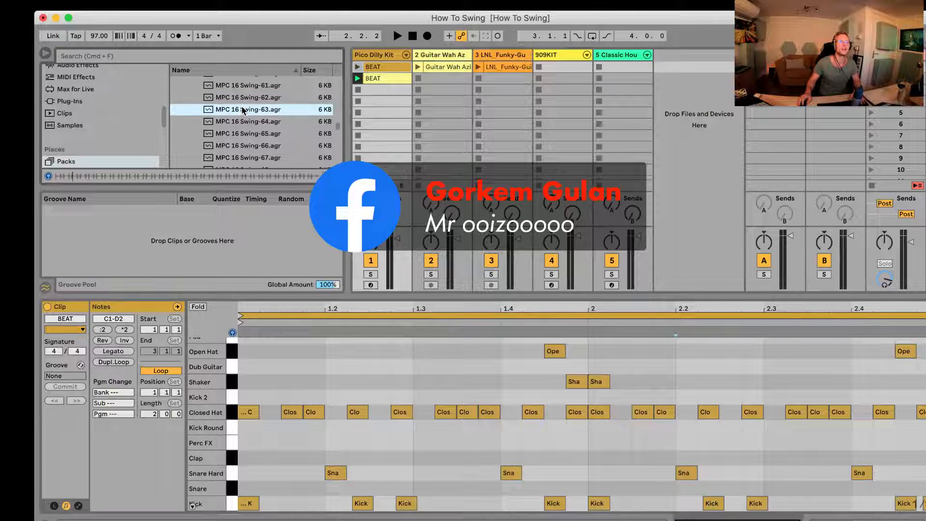
Step: Audition the MPC 16 Swing-65 groove and add it to the Groove Pool
click(239, 134)
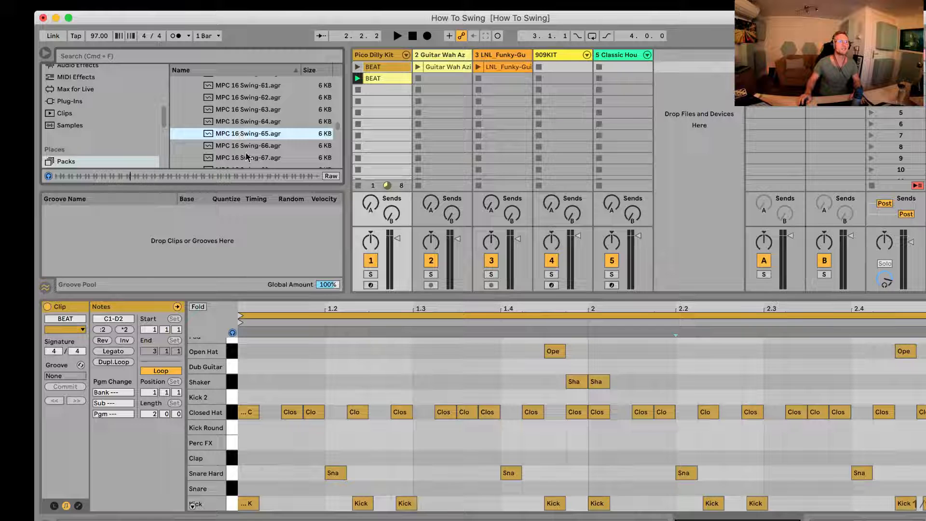
scroll(244, 144, down, 2)
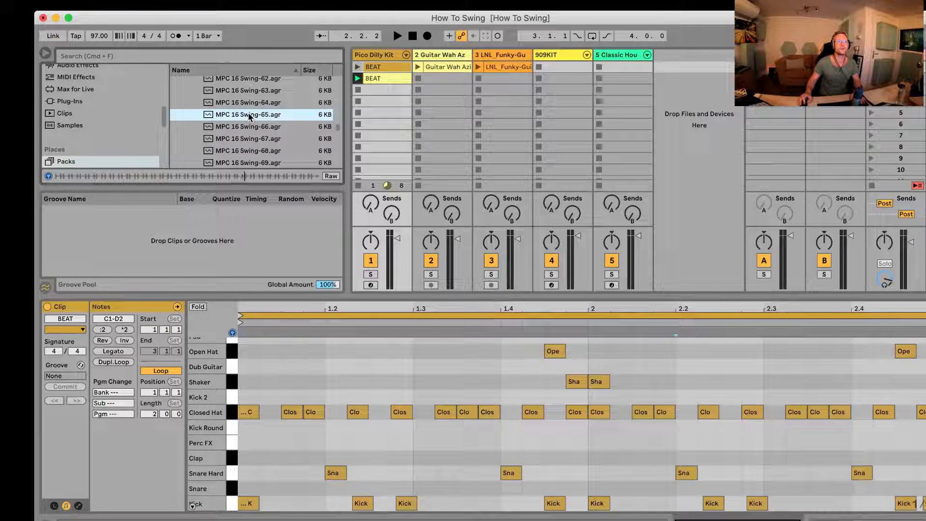
drag(249, 116, 155, 242)
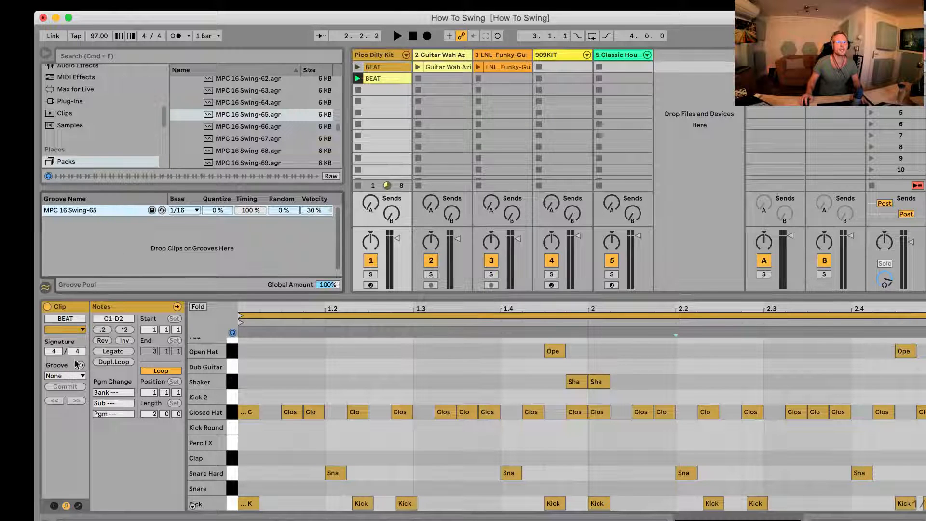
Step: Assign the MPC 16 Swing-65 groove to the first BEAT clip of the Pico Dilly Kit track
click(56, 376)
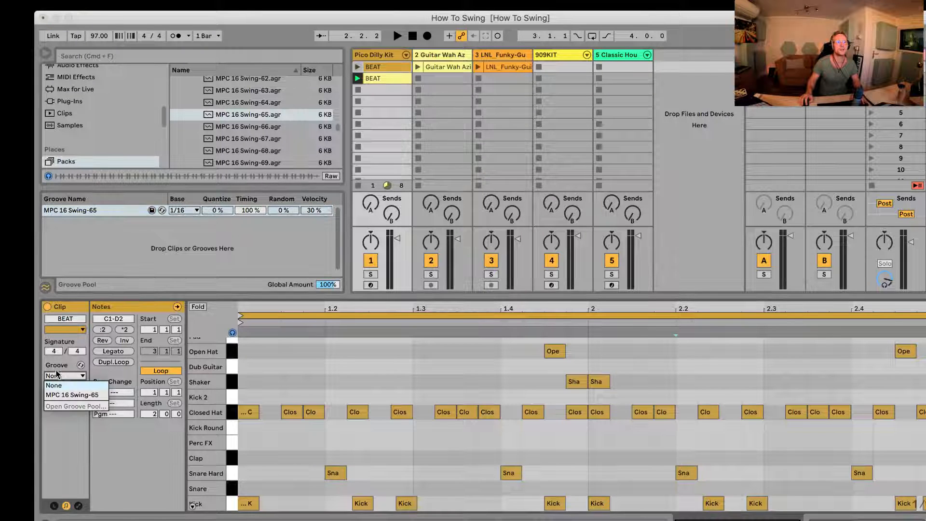
click(57, 396)
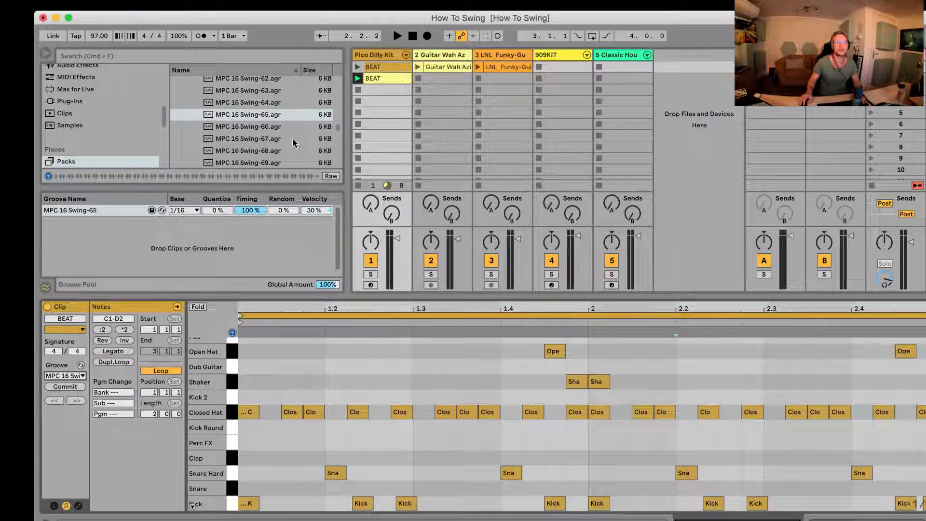
click(245, 210)
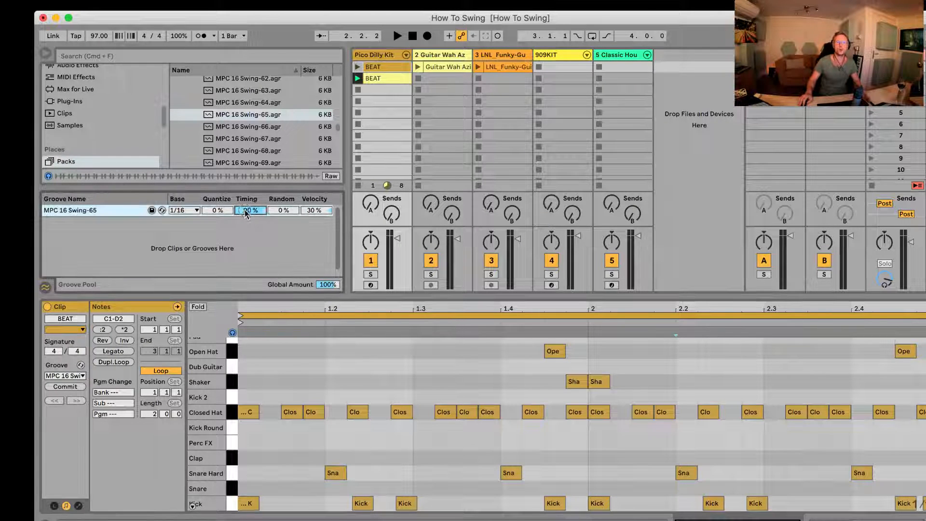
Step: Play the second BEAT clip of the Pico Dilly Kit track and assign the MPC 16 Swing-65 groove to it
click(357, 78)
click(382, 78)
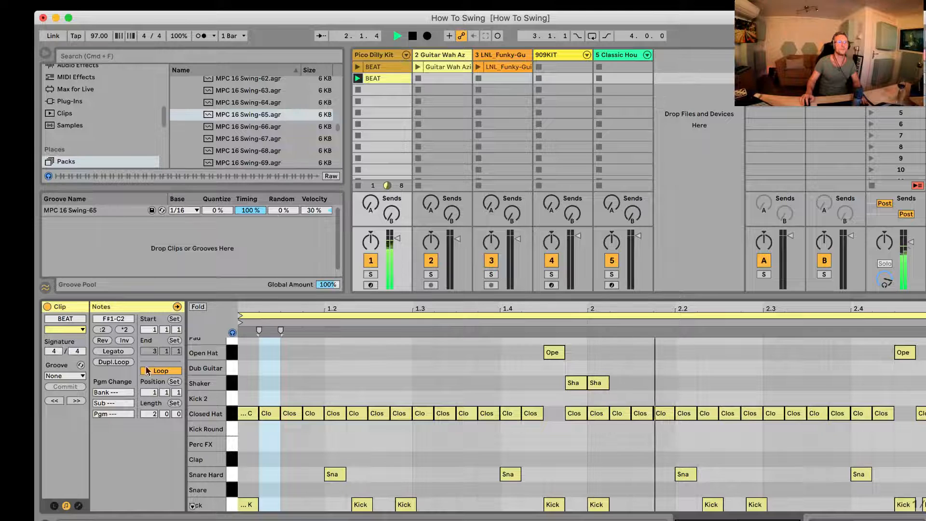
click(55, 376)
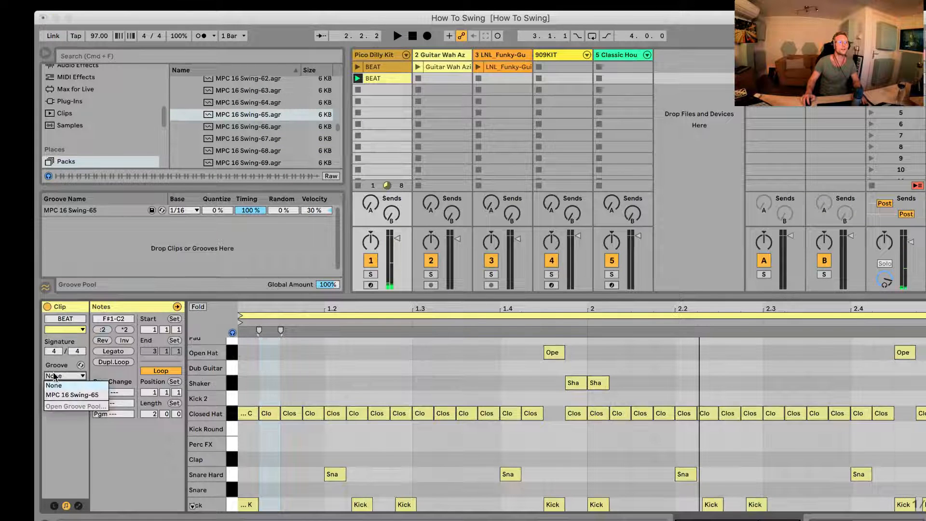
click(72, 395)
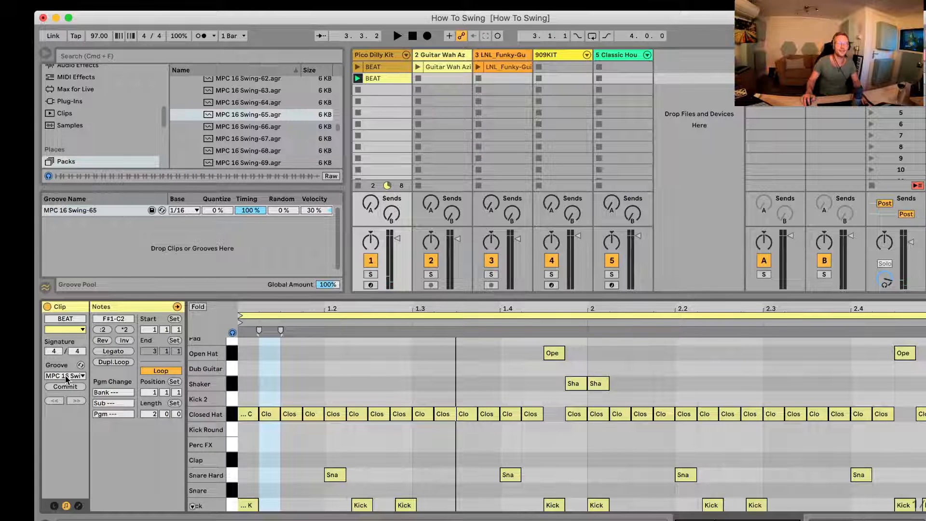
Step: Compare the playing BEAT clip without swing and with swing by setting its groove to None and back to MPC 16 Swing-65
click(65, 376)
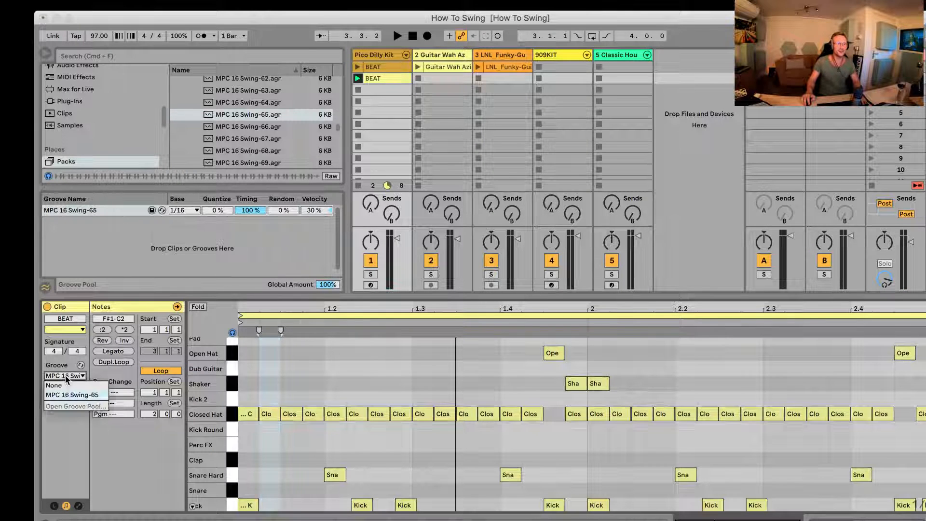
click(59, 386)
key(space)
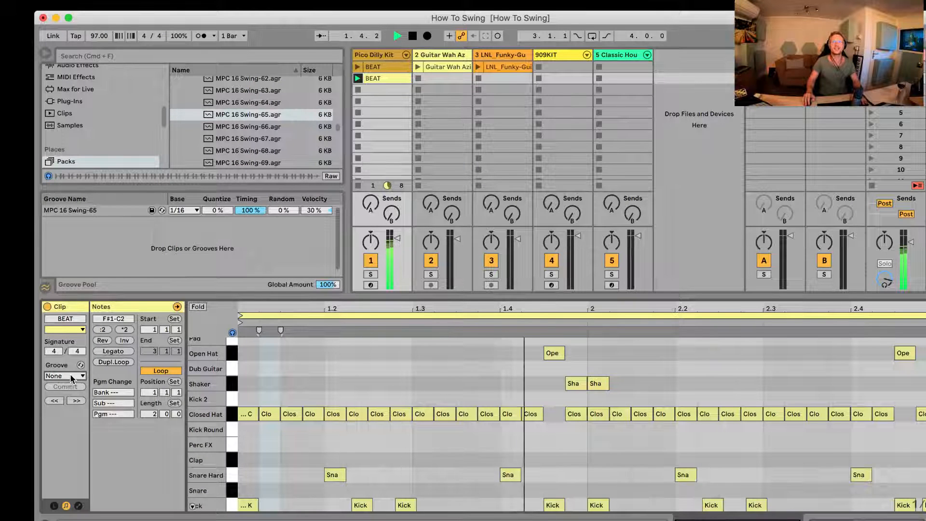
click(70, 377)
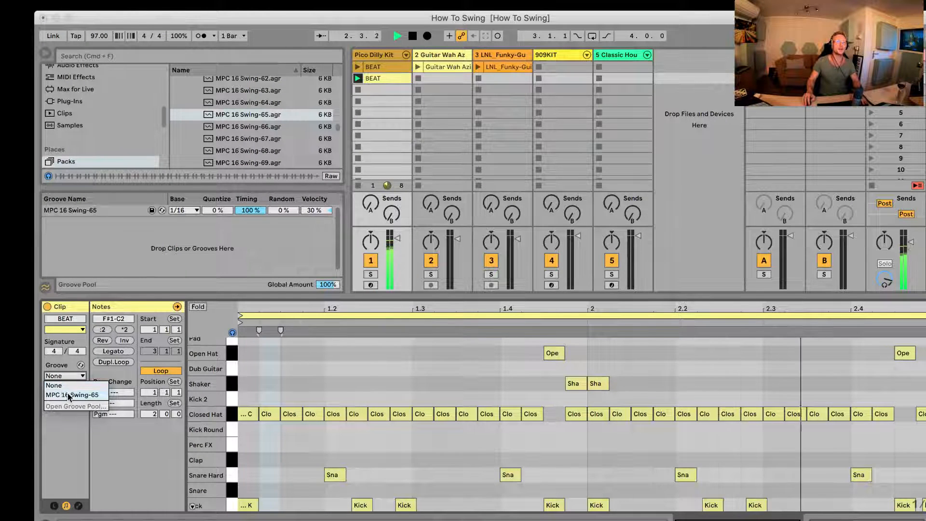
click(71, 395)
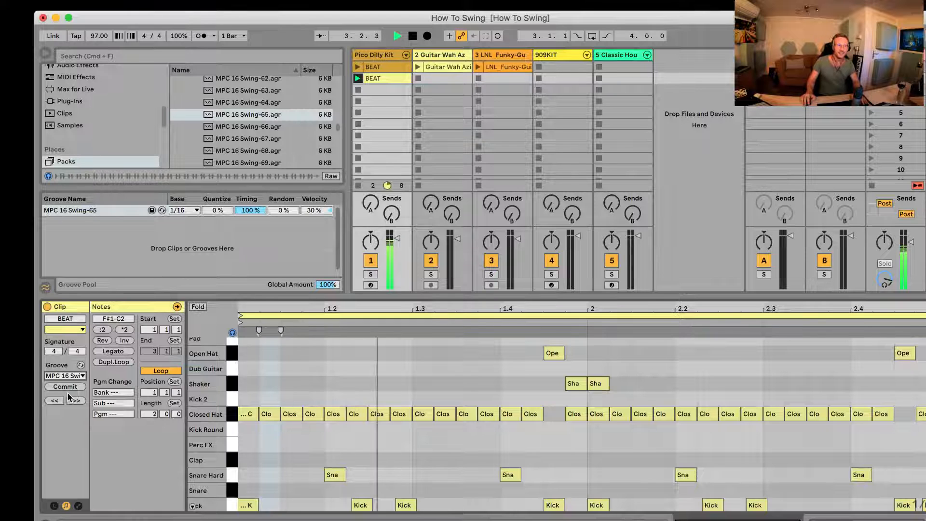
Step: Try out the Timing amount of the MPC 16 Swing-65 groove while playing the beat, returning it to 100%
mouse_move(253, 210)
mouse_down()
mouse_move(253, 223)
mouse_move(253, 209)
mouse_up()
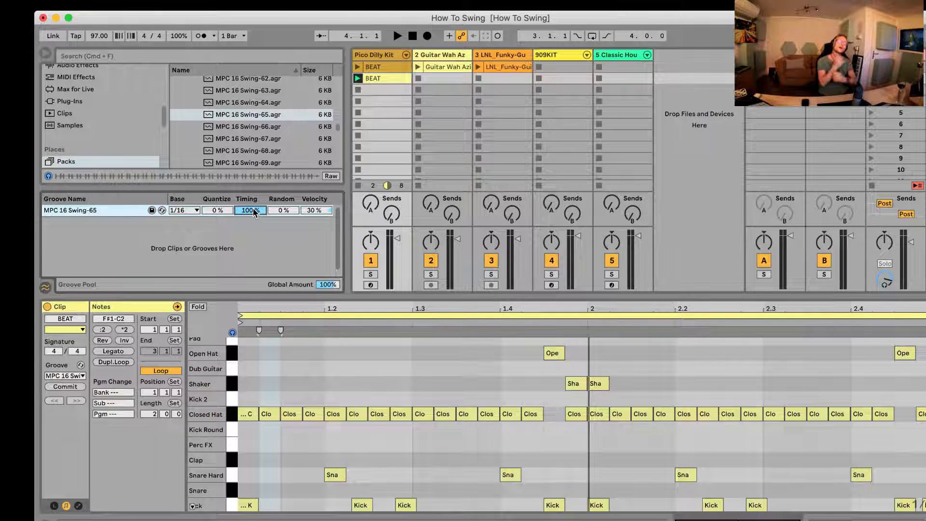
key(space)
drag(253, 210, 254, 212)
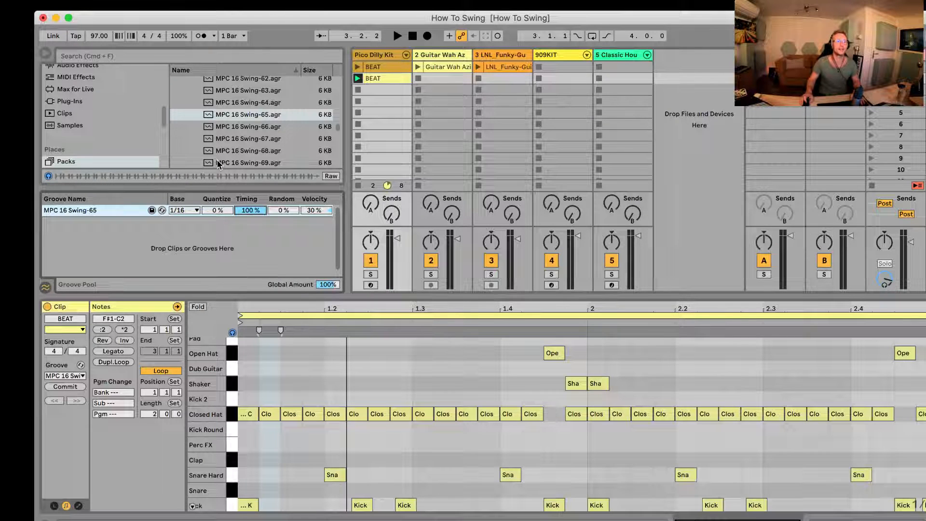
Step: Collapse the MPC groove folder and find the SP1200 folder in the groove library
scroll(219, 164, down, 1)
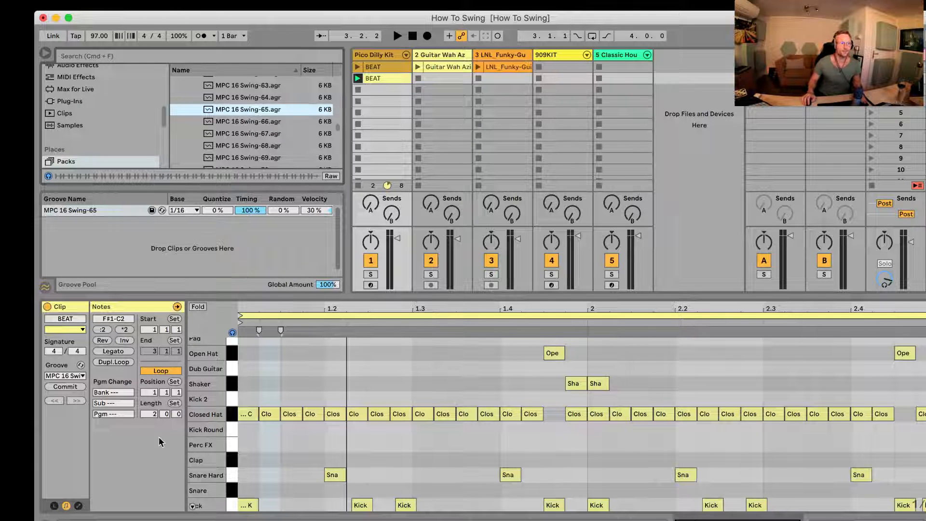
scroll(231, 139, up, 5)
scroll(232, 141, up, 15)
scroll(231, 139, up, 3)
click(190, 130)
scroll(189, 150, down, 4)
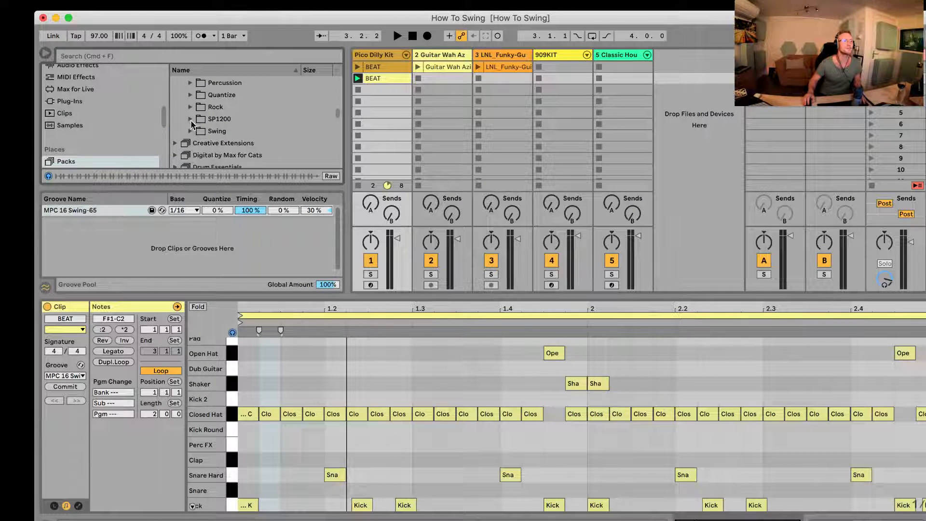
Step: Expand the SP1200 groove folder and audition SP1200 8 Swing-63 and SP1200 16 Swing-63
click(191, 121)
scroll(236, 137, down, 3)
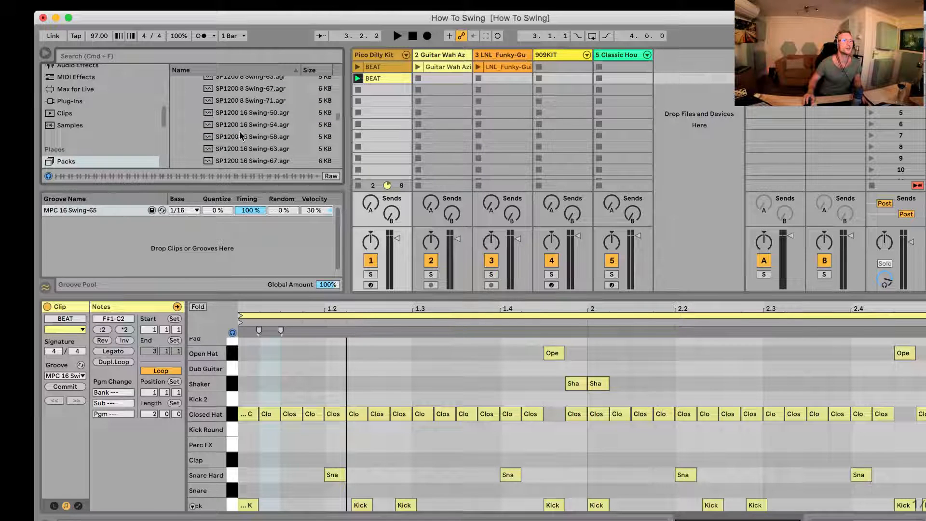
scroll(241, 126, up, 3)
click(258, 113)
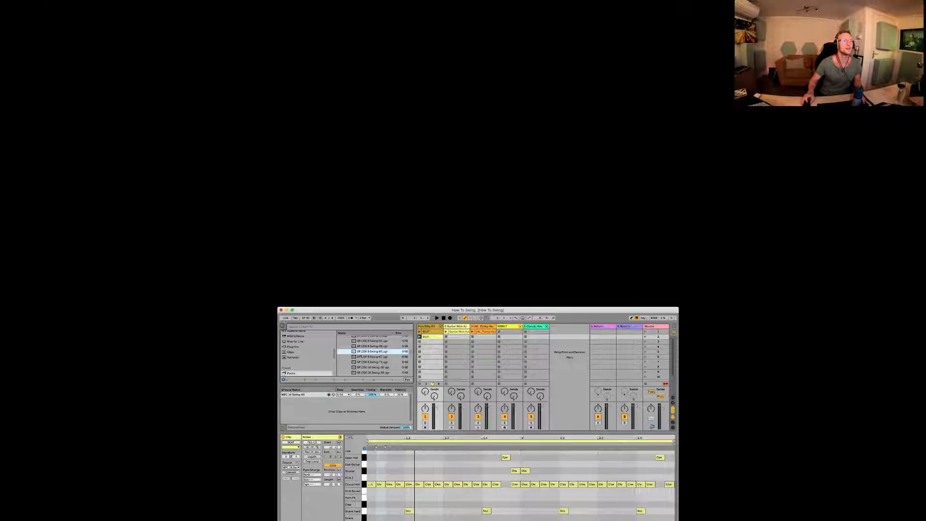
scroll(369, 360, down, 5)
click(372, 354)
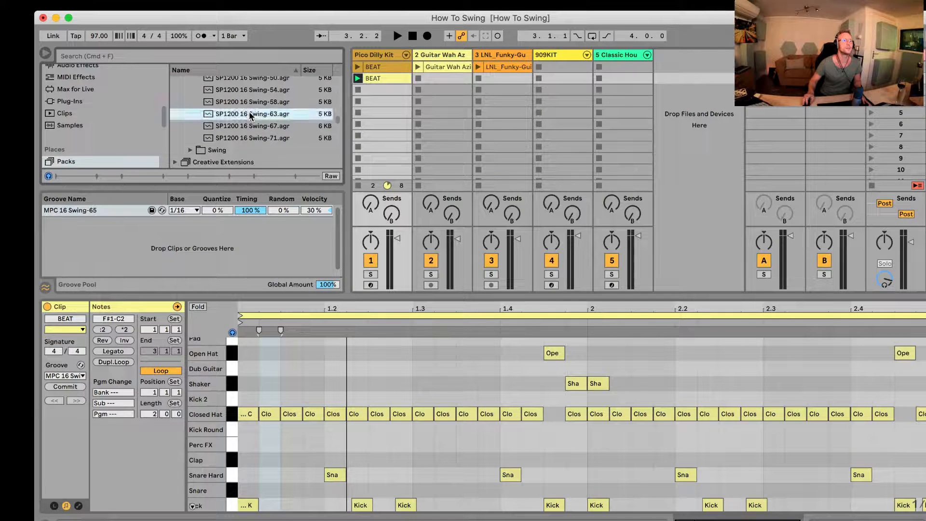
Step: Add SP1200 16 Swing-67 to the Groove Pool and assign it to the second BEAT clip
click(236, 126)
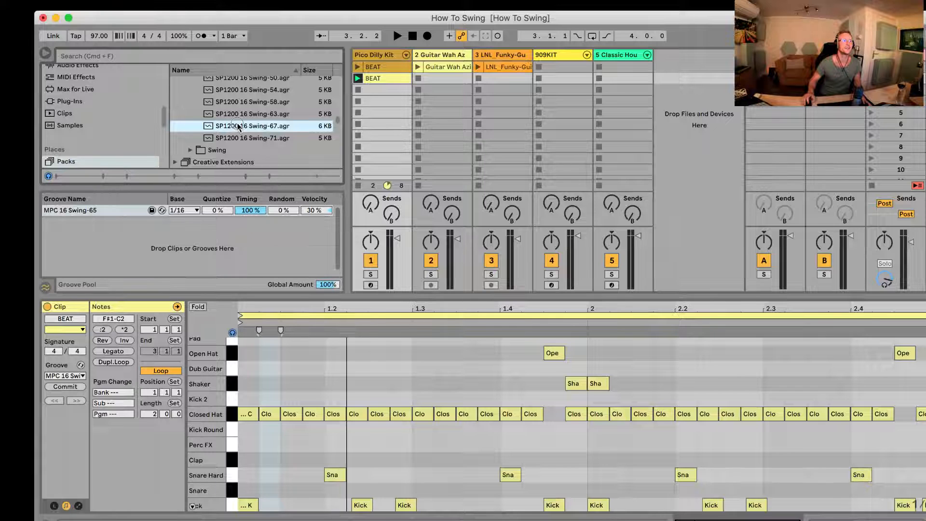
drag(238, 126, 77, 234)
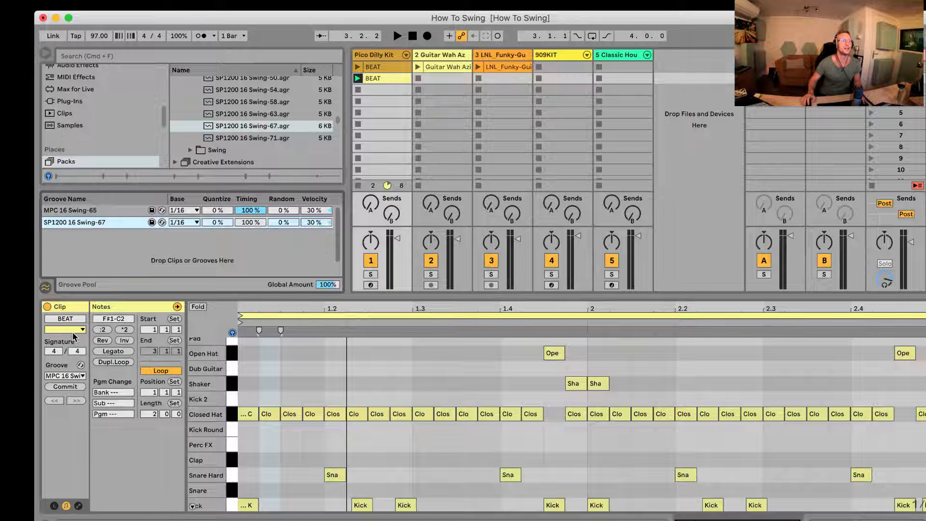
click(67, 376)
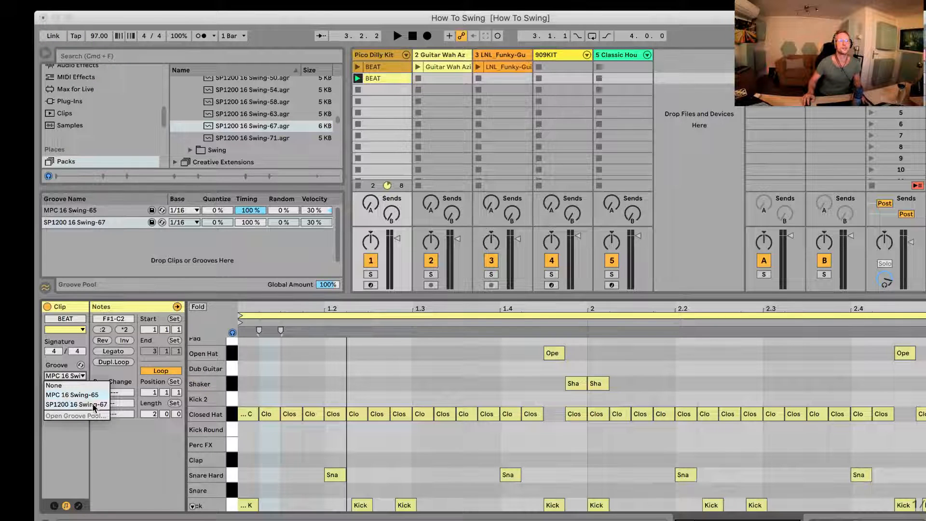
click(67, 405)
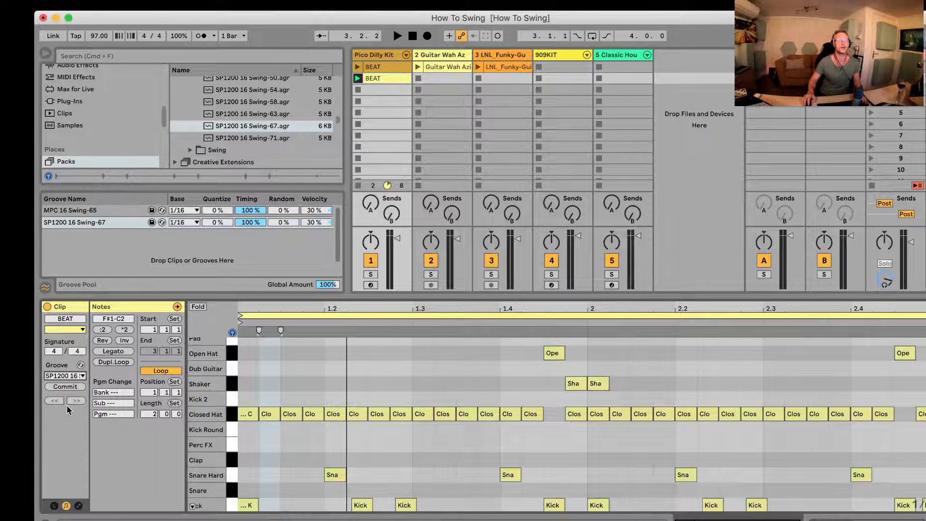
Step: Play the BEAT clip and compare MPC 16 Swing-65 against SP1200 16 Swing-67, ending on the SP1200 groove and stopping playback
key(space)
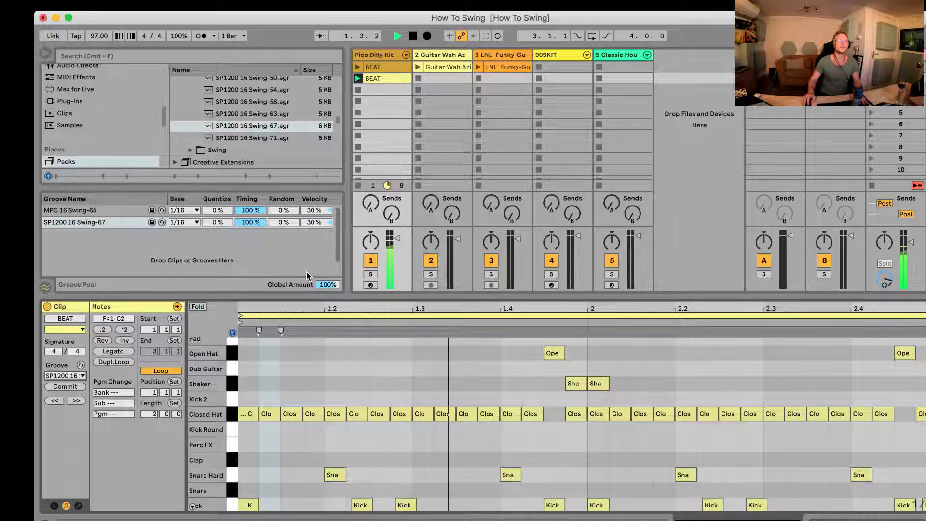
click(72, 376)
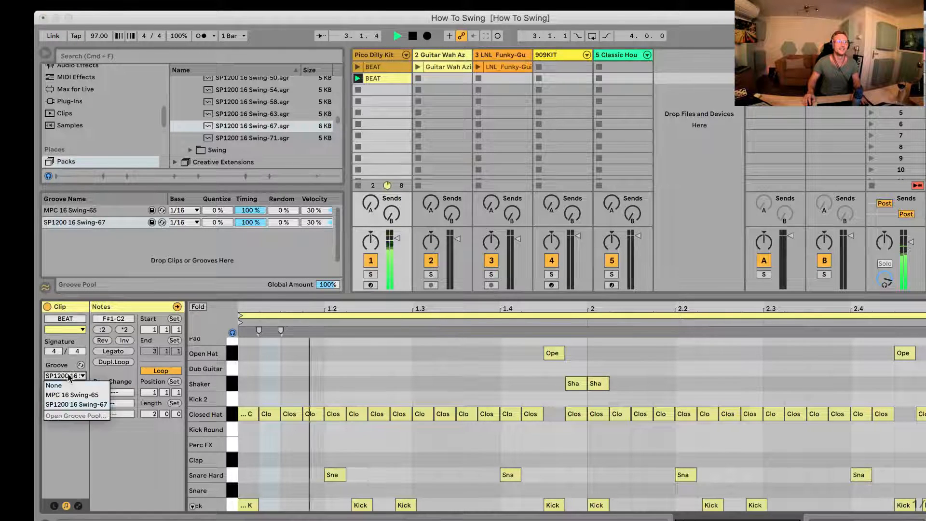
click(67, 394)
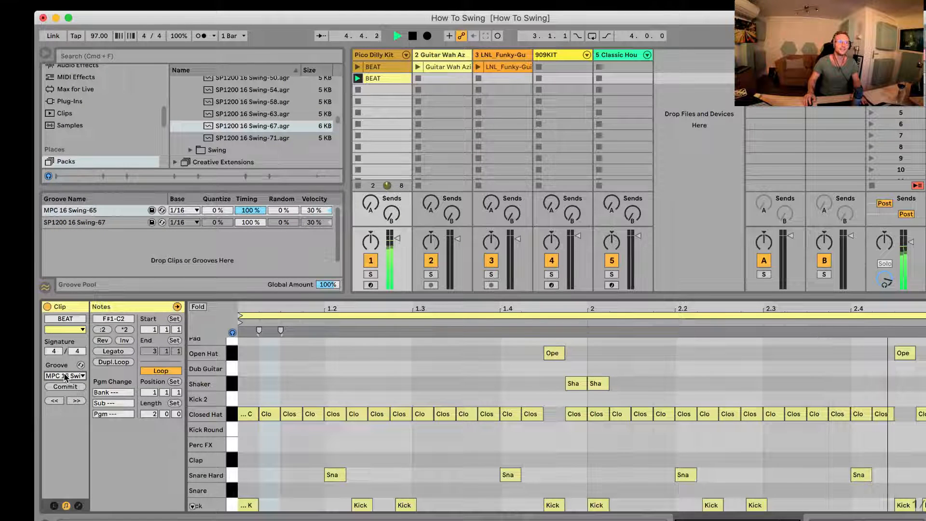
click(67, 376)
click(65, 405)
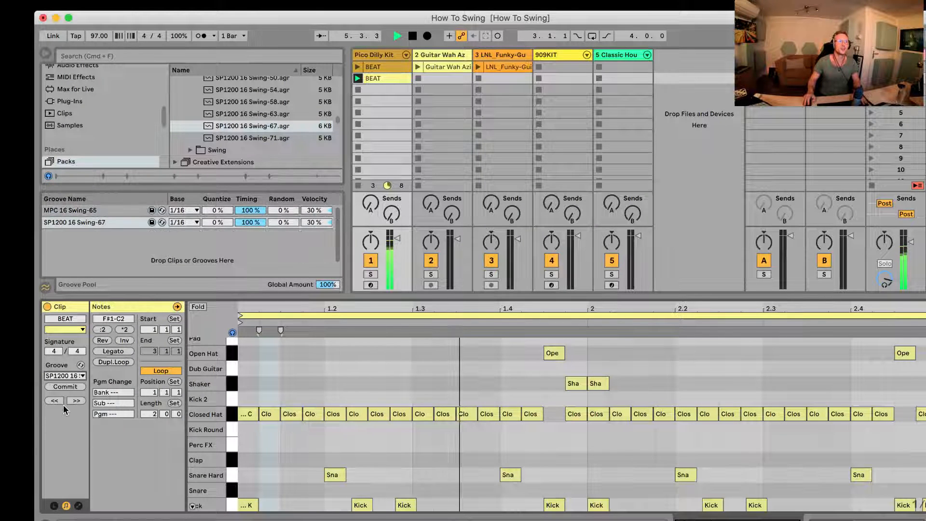
key(space)
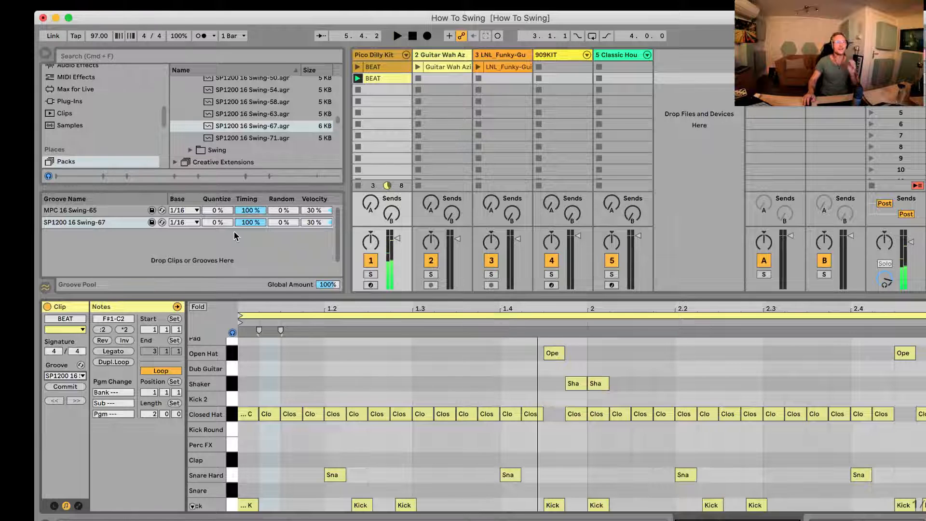
Step: Examine the Base setting of the SP1200 16 Swing-67 groove, keeping it at 1/16
click(195, 223)
click(188, 224)
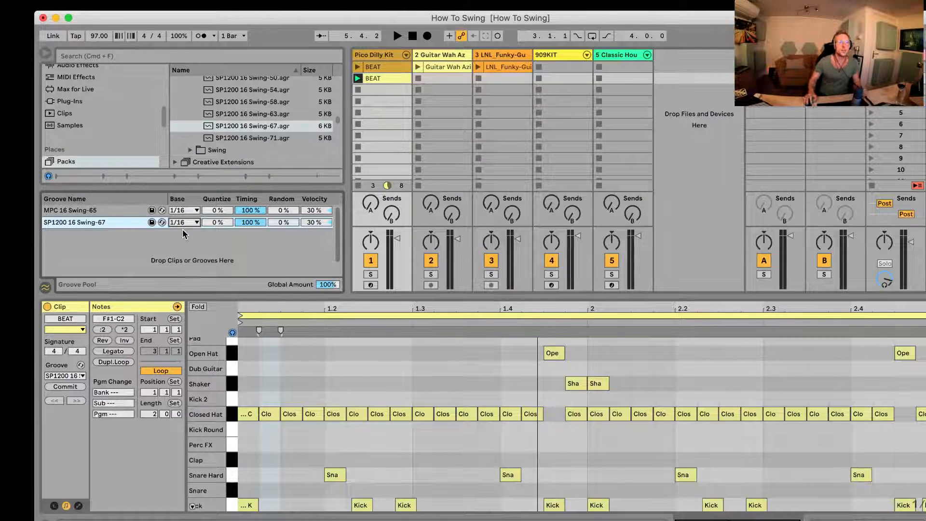
scroll(213, 219, down, 1)
scroll(211, 222, down, 1)
scroll(212, 221, up, 1)
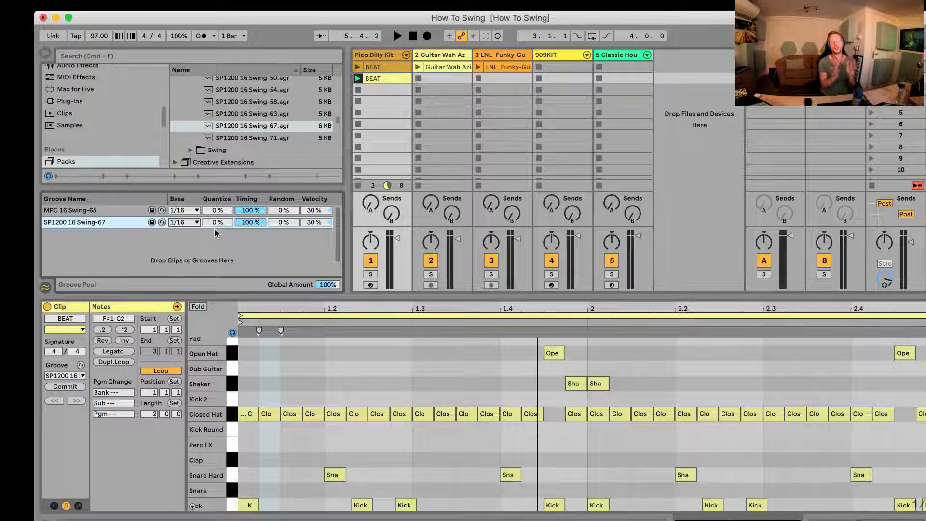
Step: Try a Quantize amount of 67% on the SP1200 16 Swing-67 groove and reset it
drag(213, 221, 212, 220)
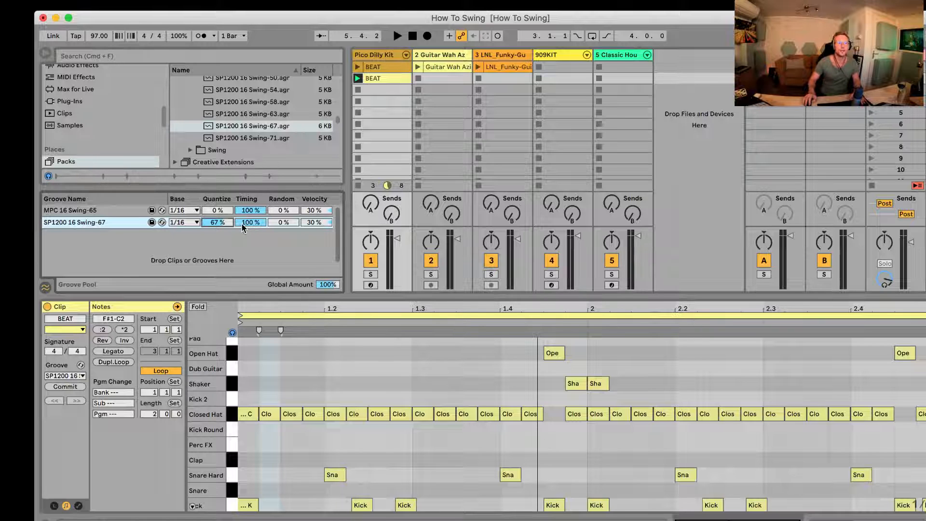
double_click(214, 222)
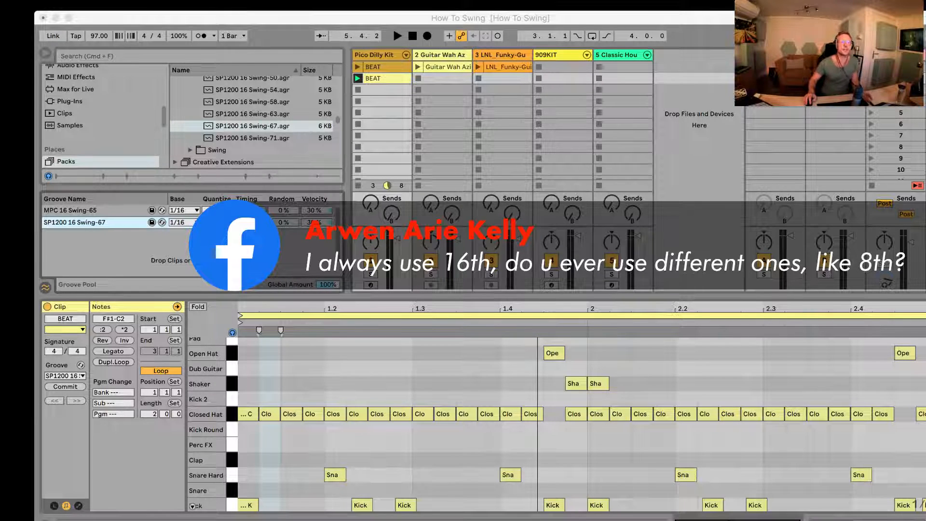
Step: Select the first closed hat note at the start of the BEAT clip
click(270, 392)
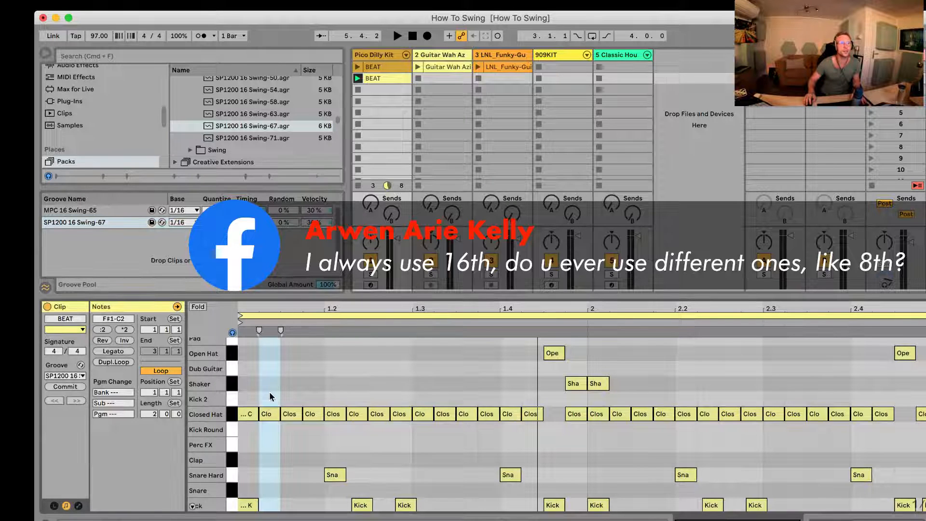
click(249, 414)
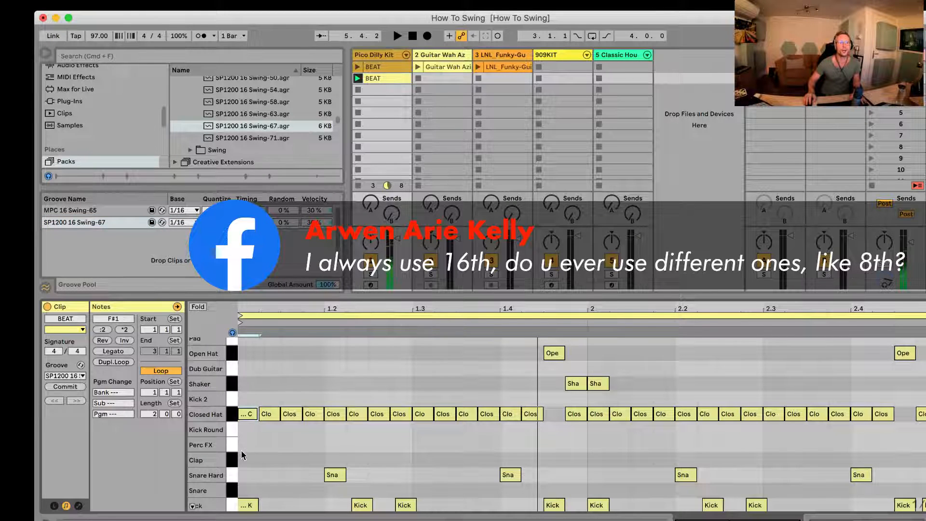
Step: Select the second closed hat note and examine the fixed grid options of the BEAT clip, keeping 1/16
click(268, 414)
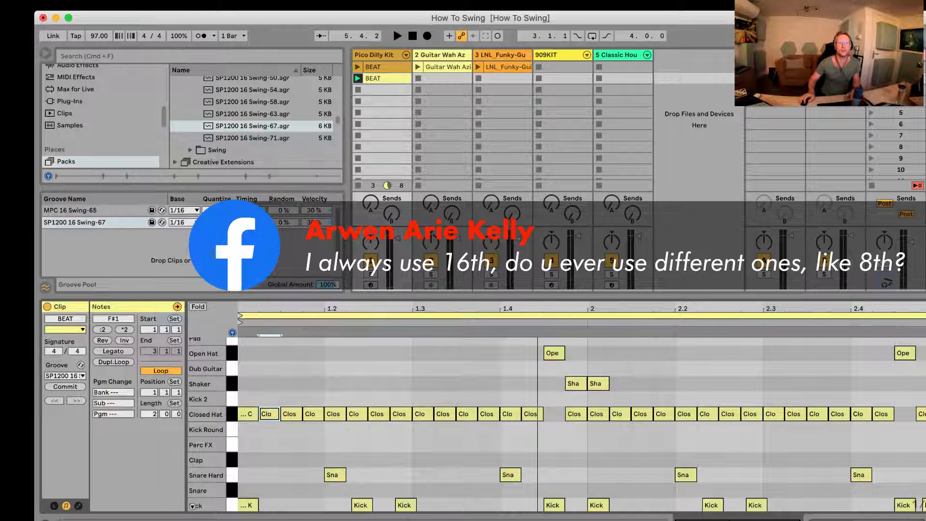
click(917, 504)
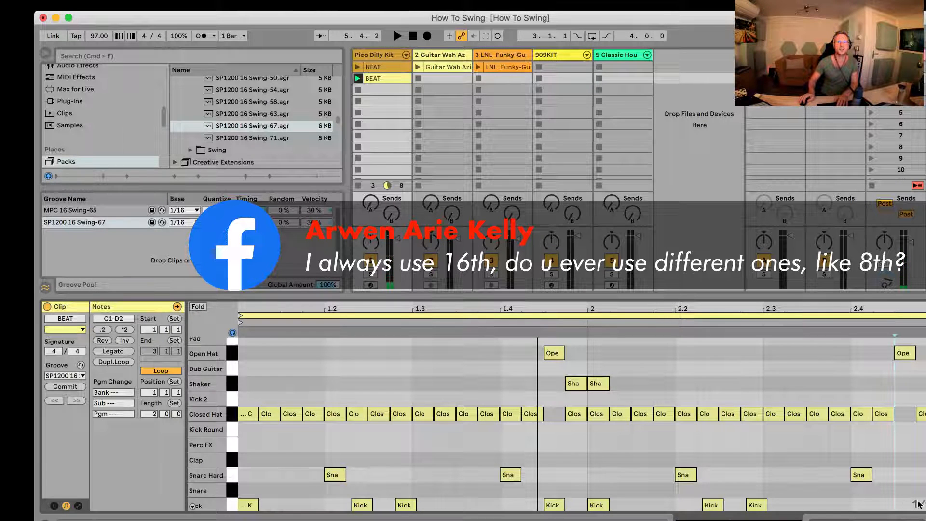
key(super+z)
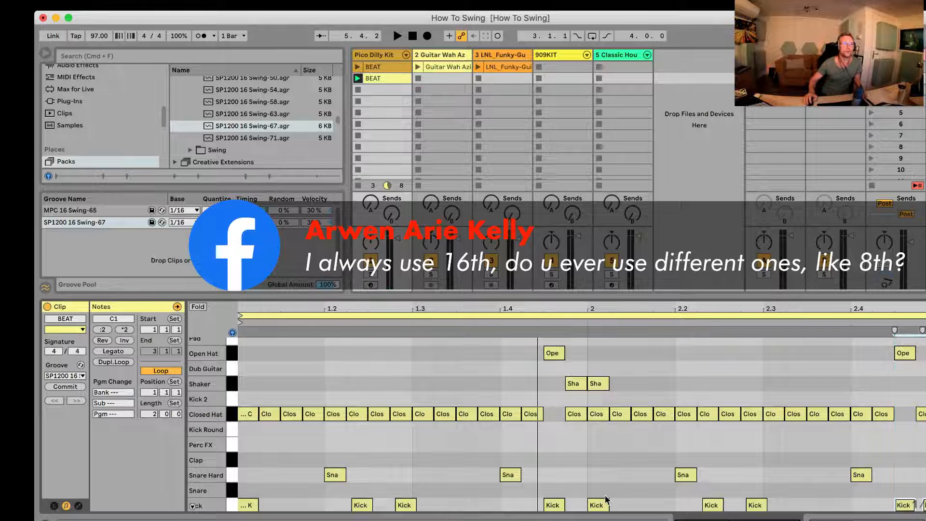
click(325, 389)
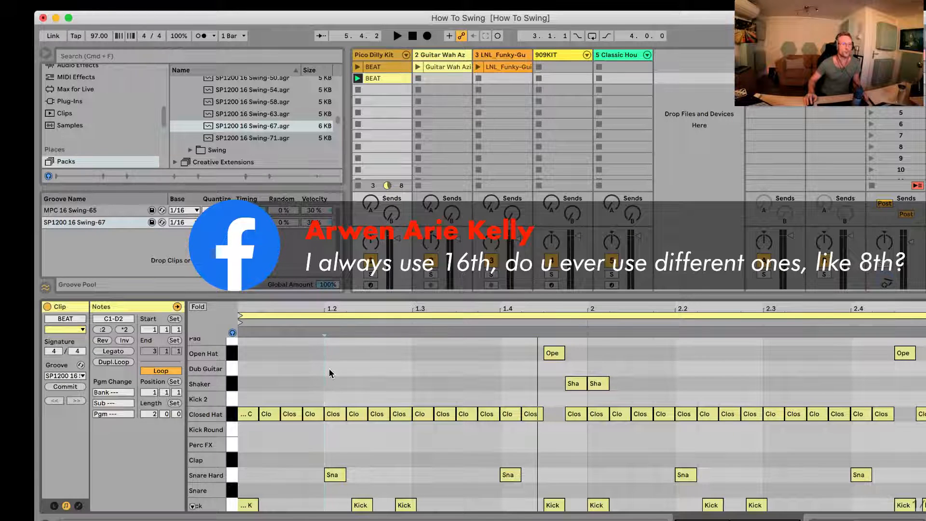
right_click(330, 373)
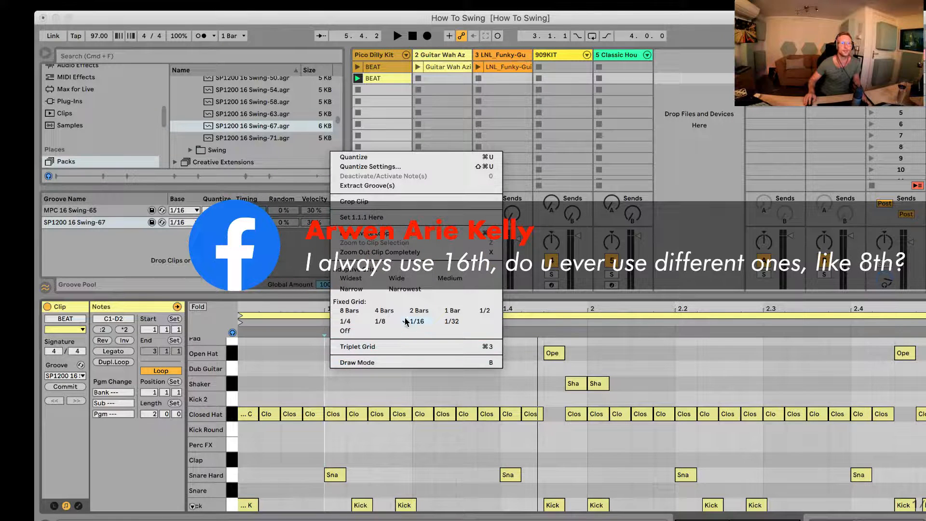
click(287, 378)
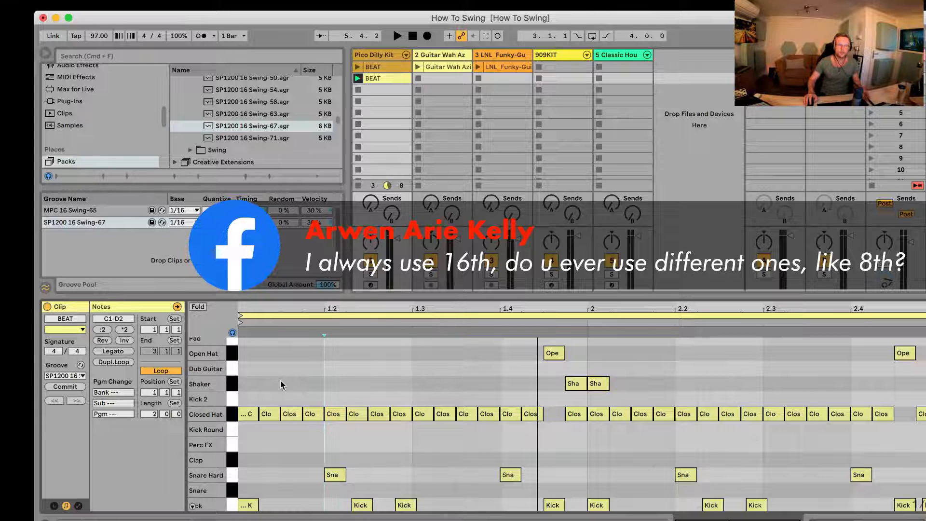
Step: Point out the offbeat 1/16 closed hat notes in the first bar by selecting them one after another
scroll(276, 369, up, 1)
drag(246, 389, 244, 427)
drag(268, 389, 311, 466)
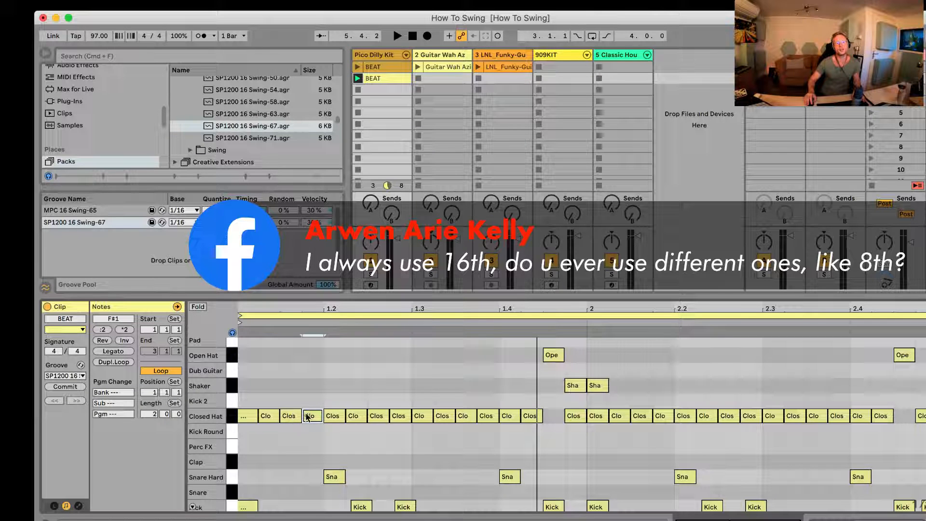
click(268, 416)
click(353, 415)
click(396, 417)
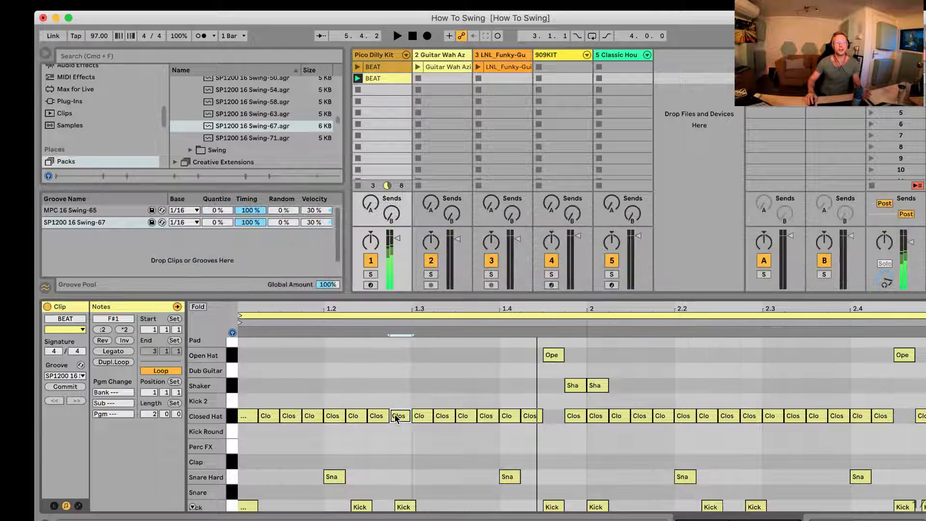
Step: Commit the SP1200 16 Swing-67 groove to the BEAT clip, inspect the second closed hat note, and undo the commit
click(62, 387)
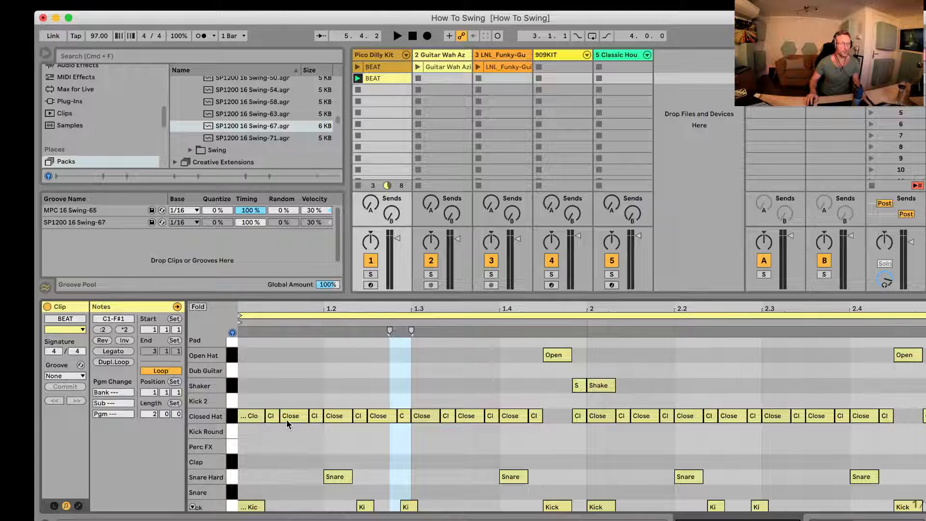
key(super+z)
drag(265, 311, 265, 315)
key(super+shift+z)
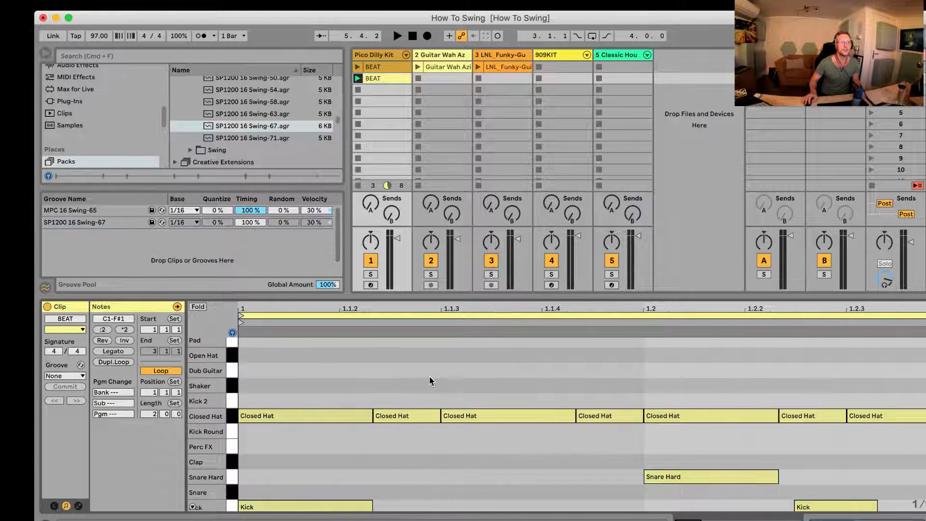
click(386, 418)
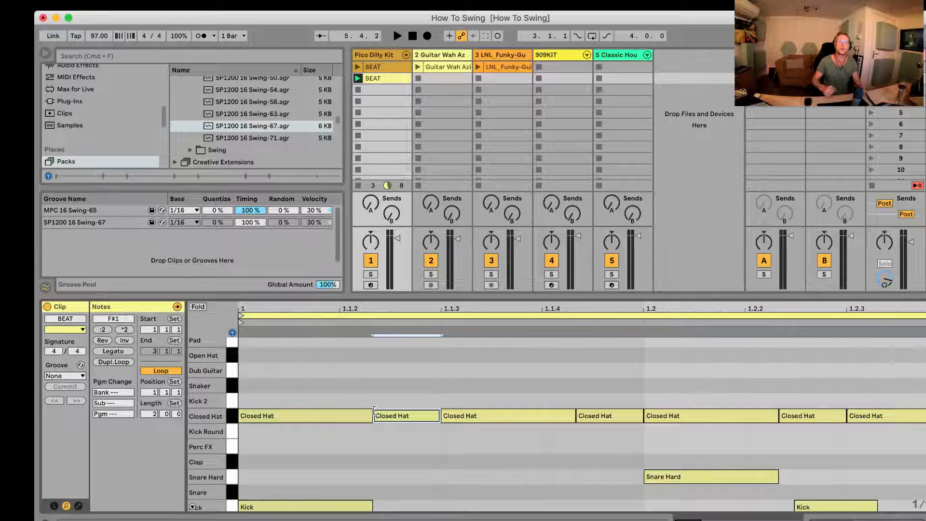
key(super+z)
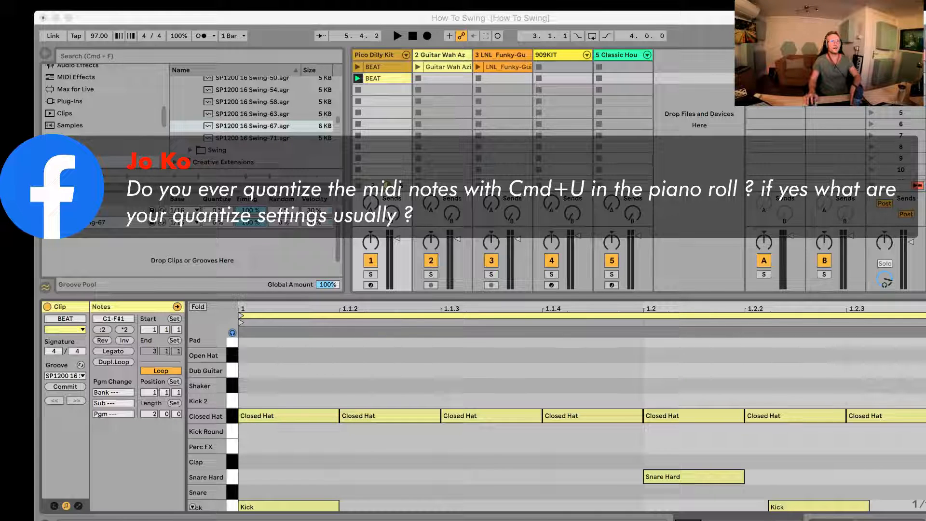
Step: Try different quantize amounts in the Quantize Settings, ending at 84%, and cancel without quantizing the notes
key(super+shift+u)
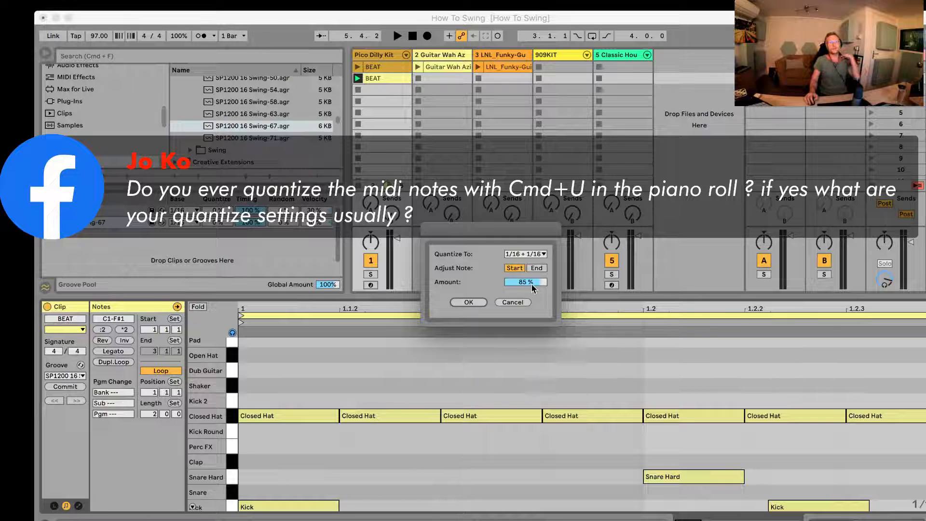
drag(530, 289, 530, 288)
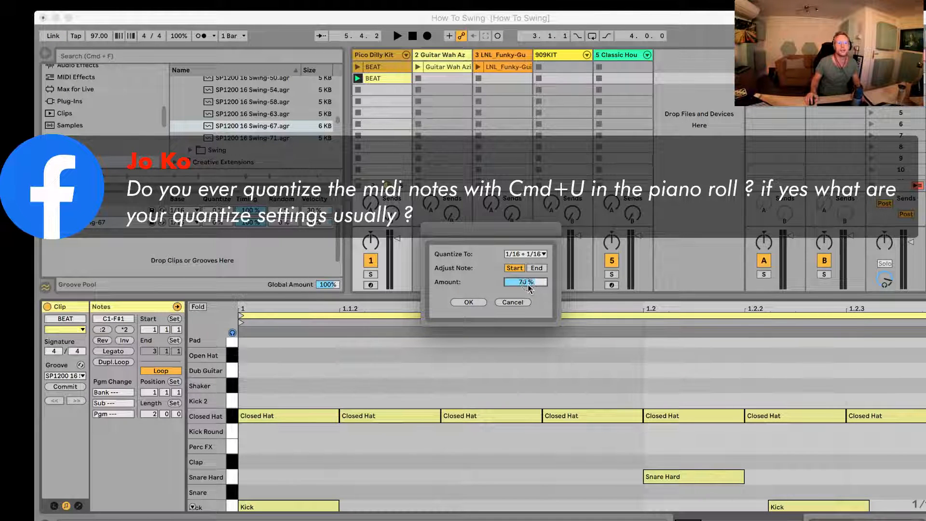
drag(529, 286, 529, 288)
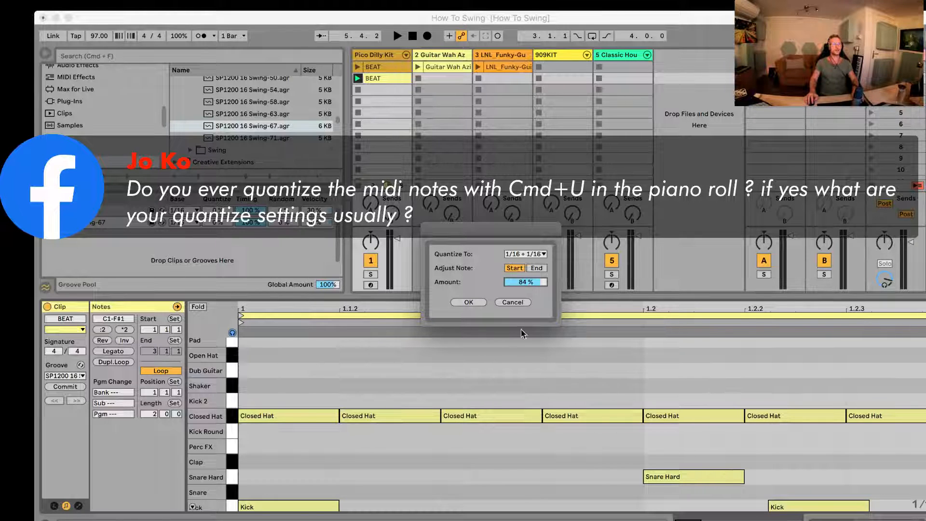
click(522, 301)
Step: Bring up the Quantize Settings again, try an amount of 82% with note start adjustment, and cancel
key(shift+super+u)
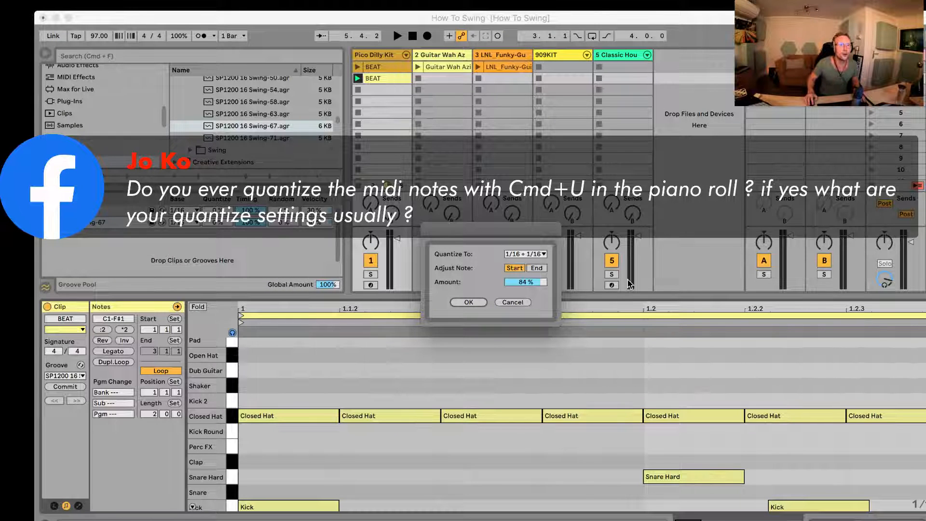
drag(528, 282, 530, 284)
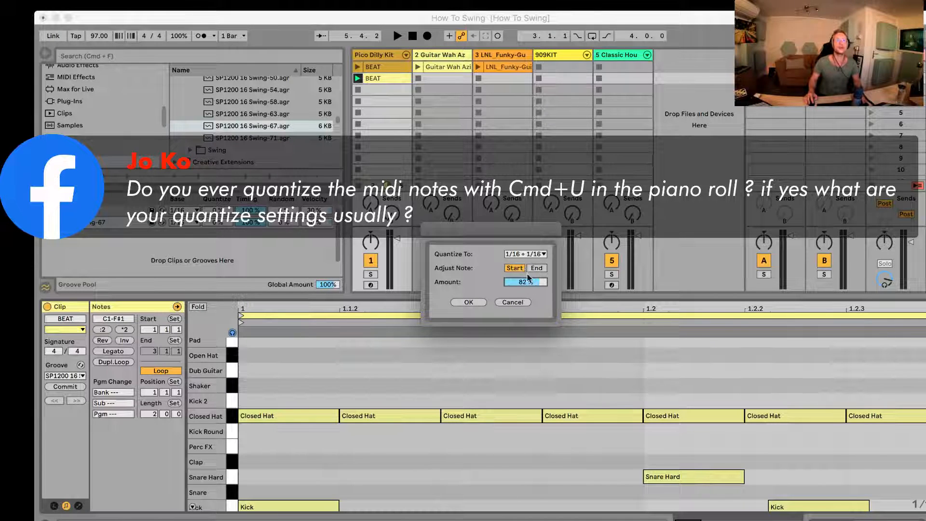
click(537, 268)
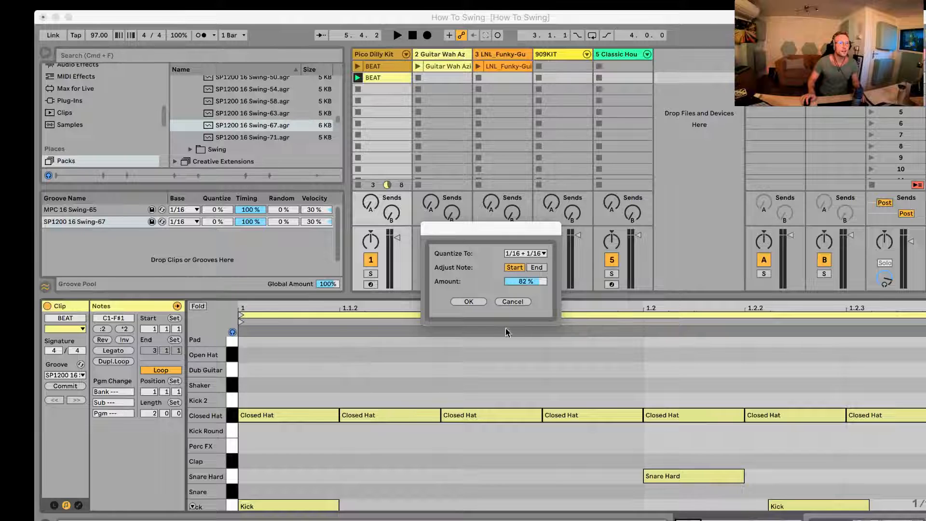
click(513, 301)
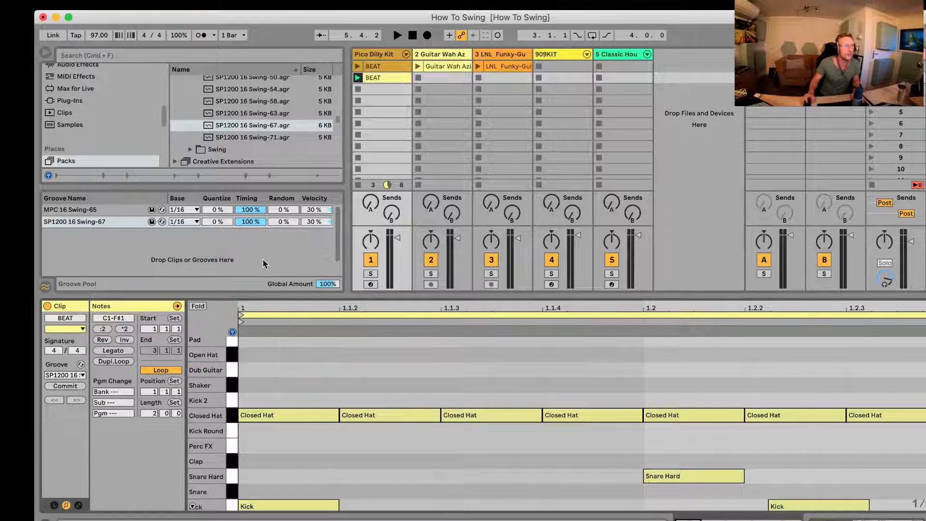
Step: Collapse the SP1200 folder in the Swing and Groove library
scroll(212, 156, down, 5)
scroll(214, 155, up, 8)
scroll(215, 153, up, 3)
click(191, 133)
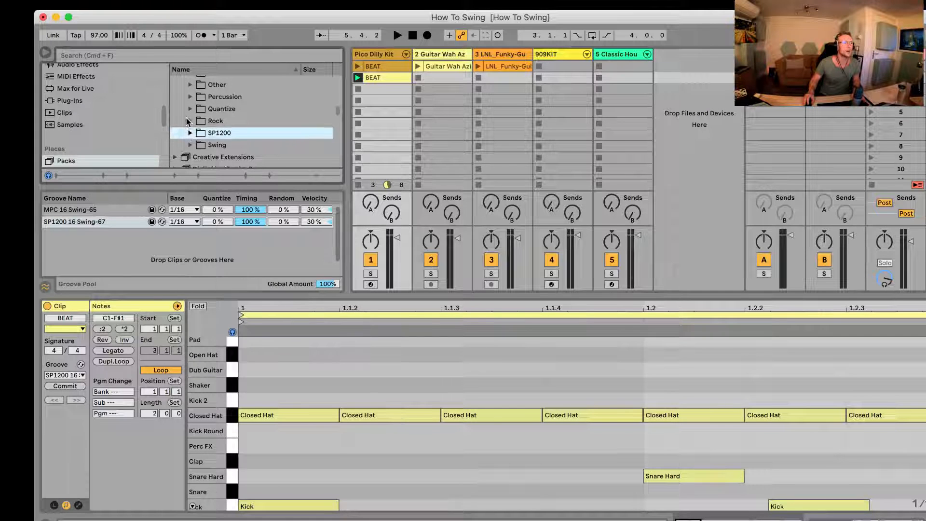
scroll(189, 121, up, 3)
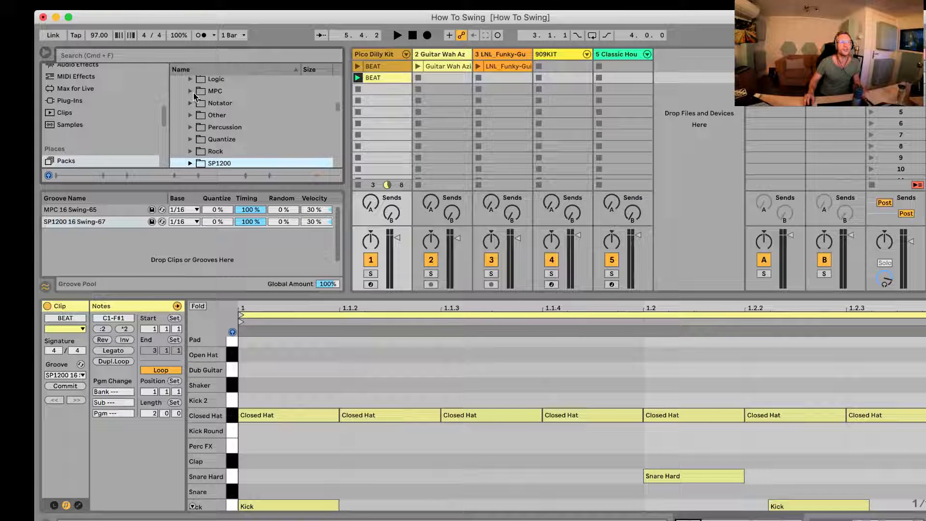
Step: Look through the grooves in the Percussion folder and collapse it again
click(191, 127)
scroll(236, 132, down, 3)
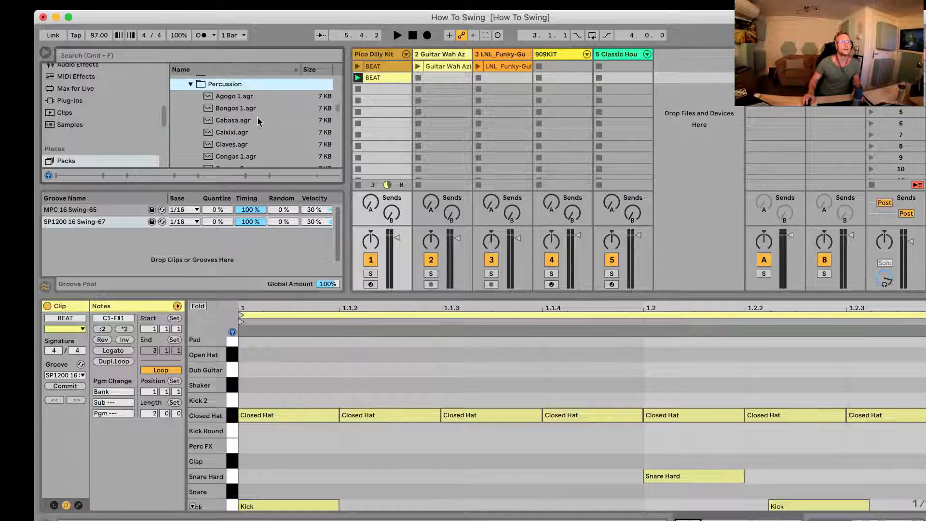
scroll(250, 120, down, 2)
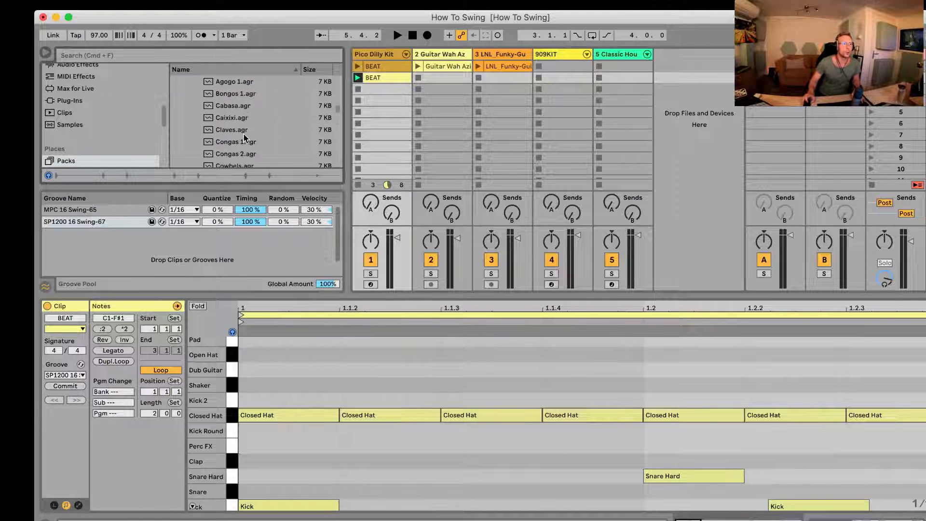
scroll(241, 145, up, 3)
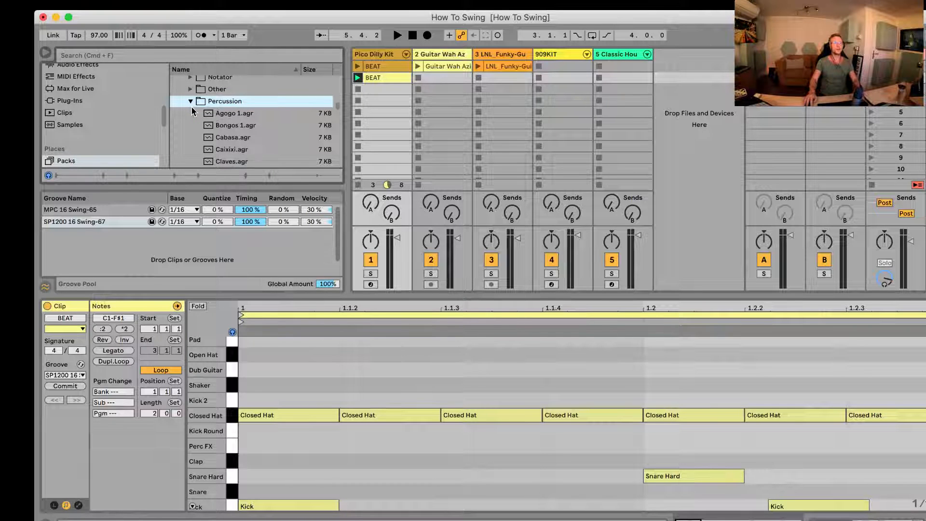
scroll(236, 142, down, 1)
scroll(213, 121, up, 1)
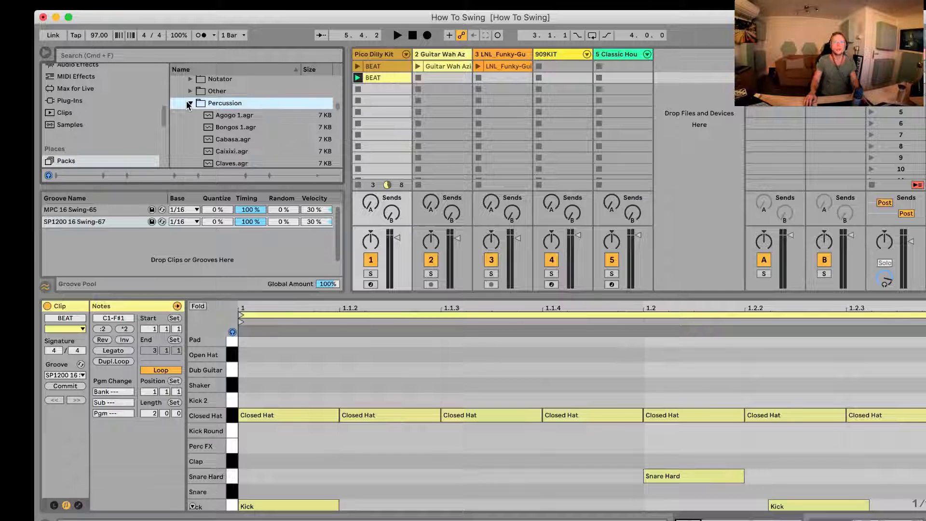
click(189, 103)
Step: Add the Roots Down groove from the Hip Hop folder to the Groove Pool
scroll(188, 111, up, 5)
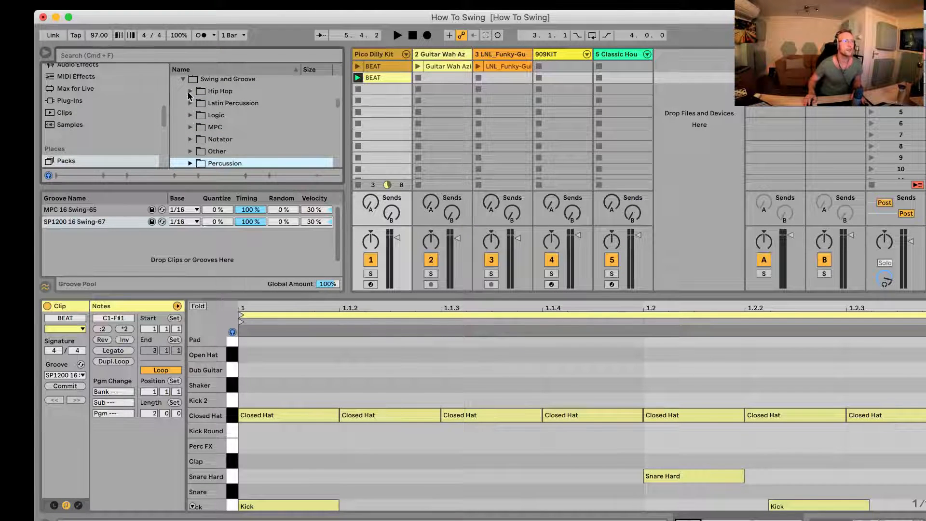
click(190, 91)
scroll(235, 138, down, 3)
scroll(235, 140, down, 2)
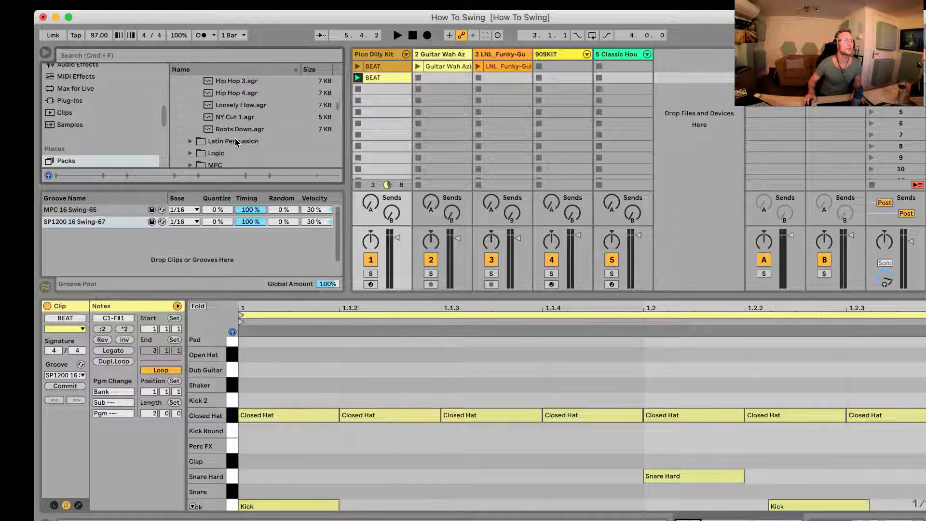
click(232, 128)
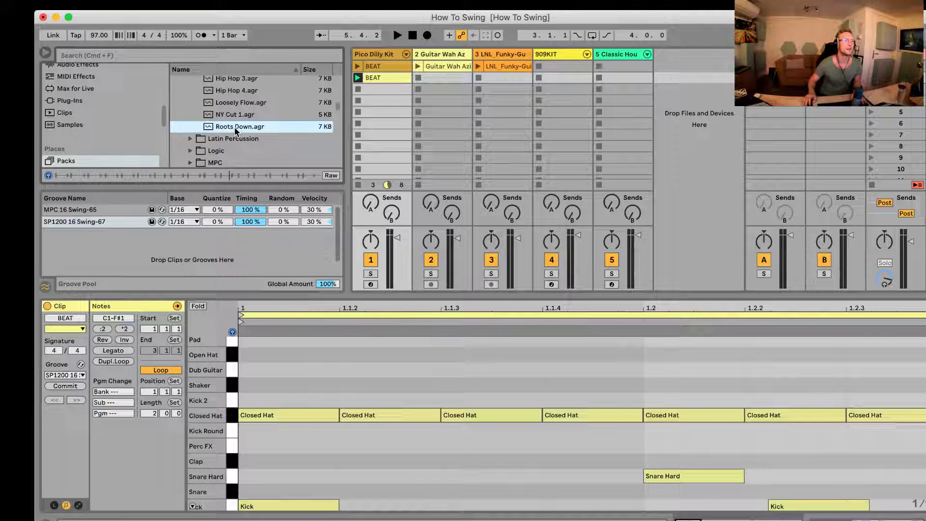
drag(236, 130, 202, 240)
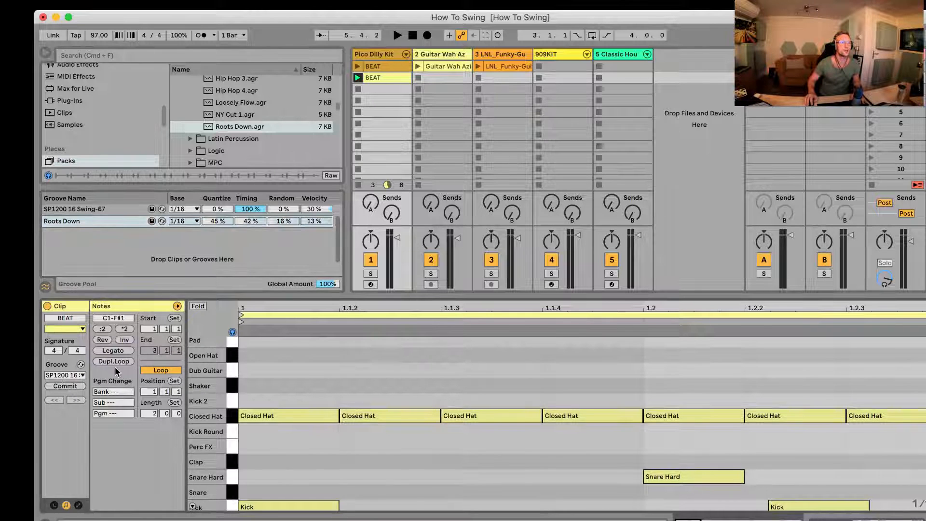
Step: Assign the Roots Down groove to the BEAT clip and start playback to hear it
click(65, 375)
click(64, 413)
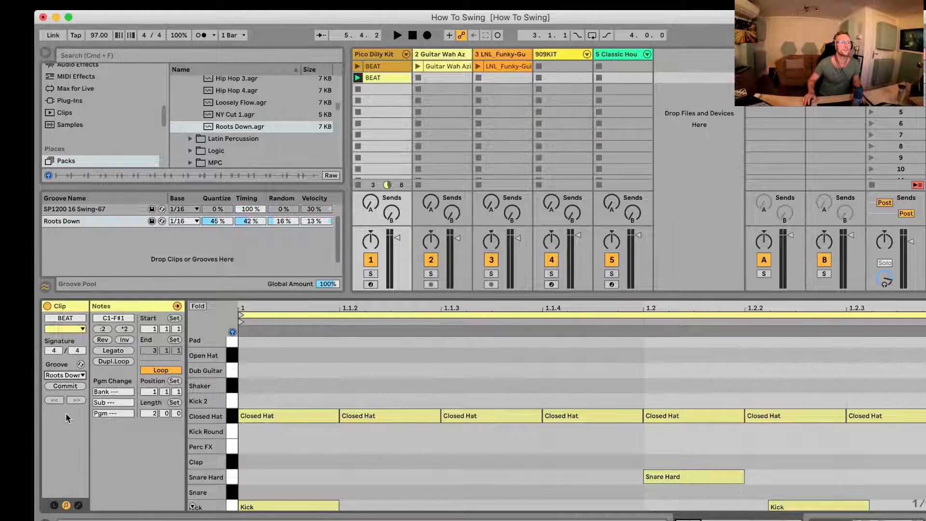
key(space)
scroll(352, 340, up, 3)
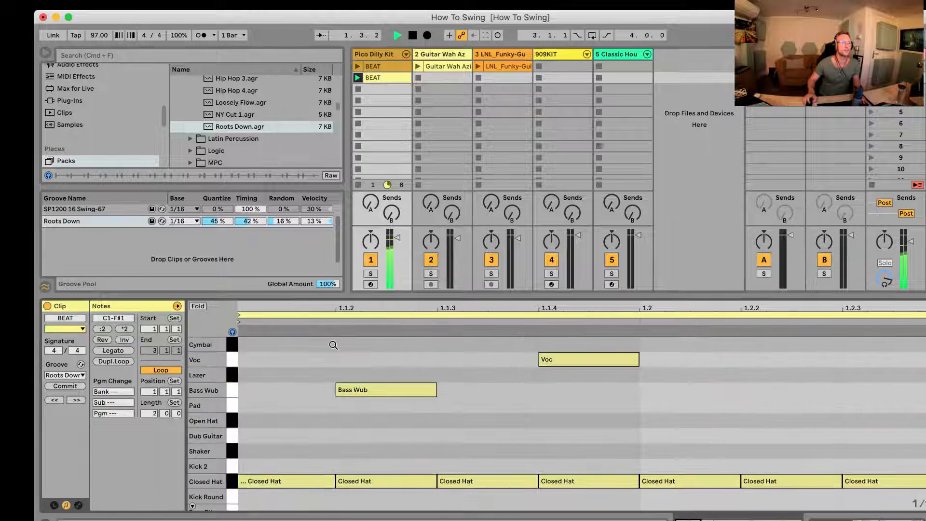
scroll(330, 345, down, 5)
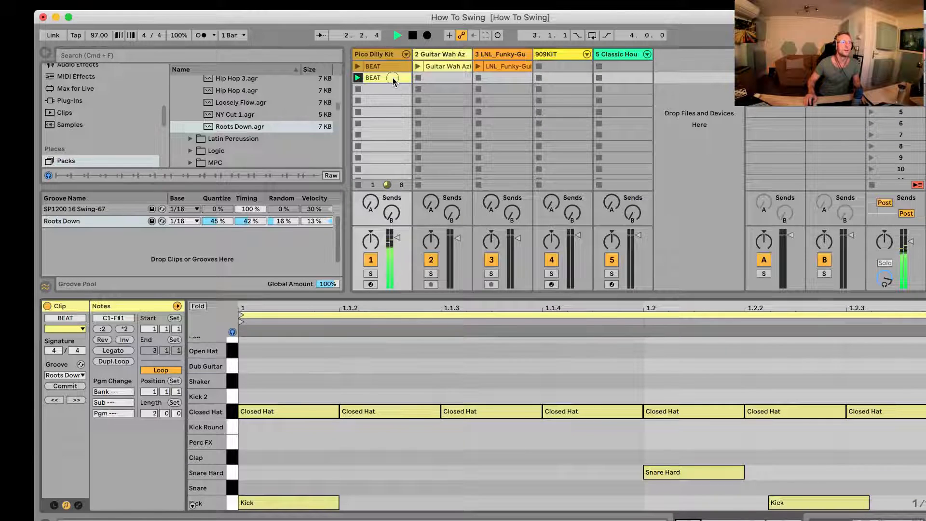
Step: Compare the BEAT clip with and without swing by setting its groove to None and back to Roots Down during playback
click(70, 371)
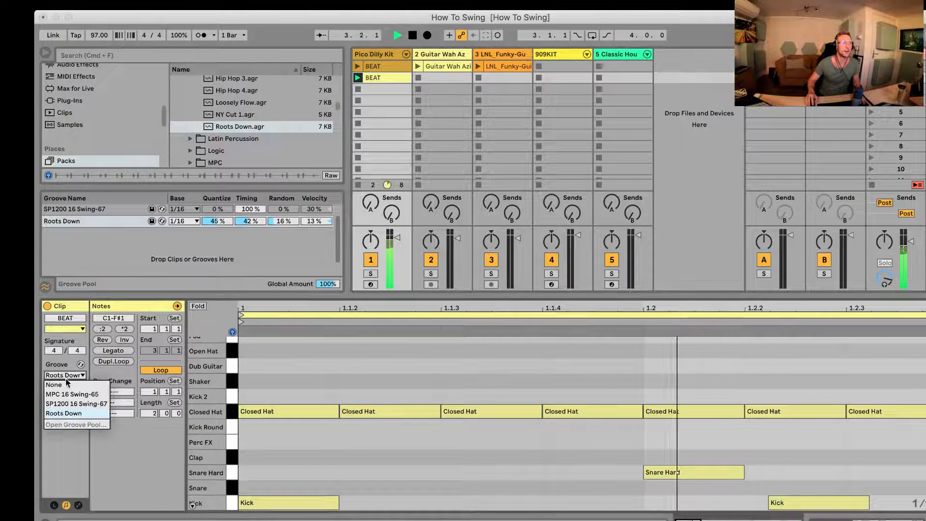
click(62, 384)
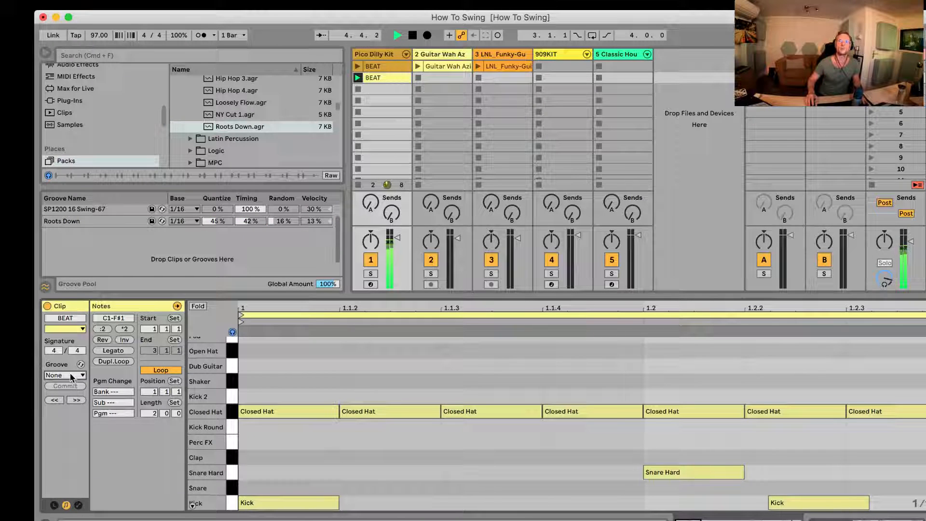
click(71, 376)
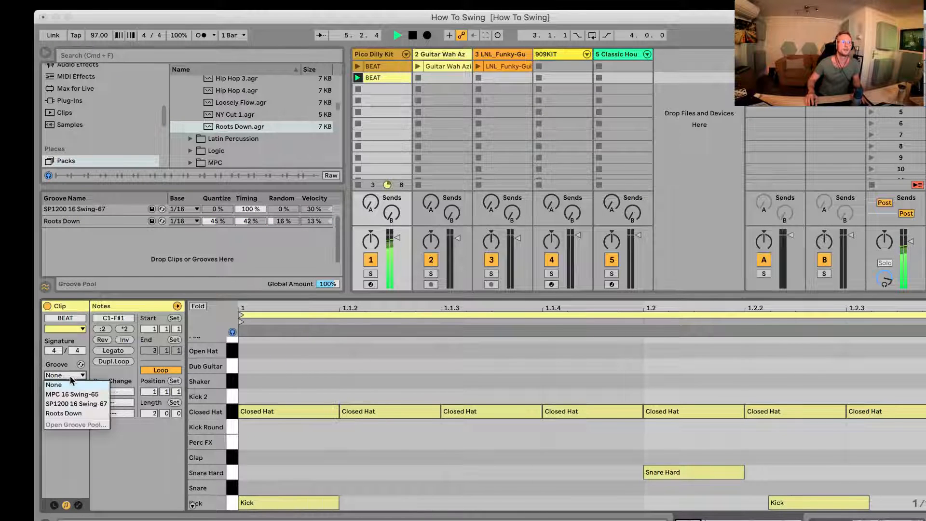
click(71, 413)
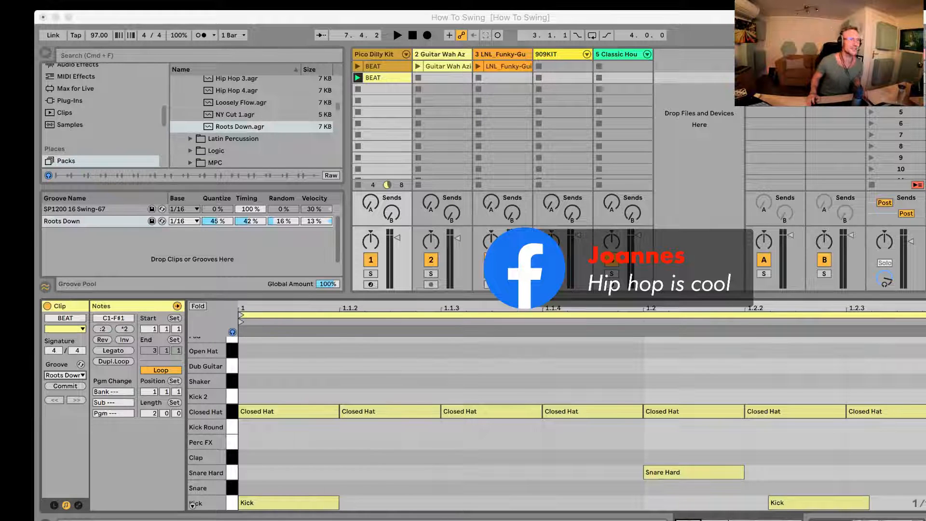
scroll(246, 106, up, 5)
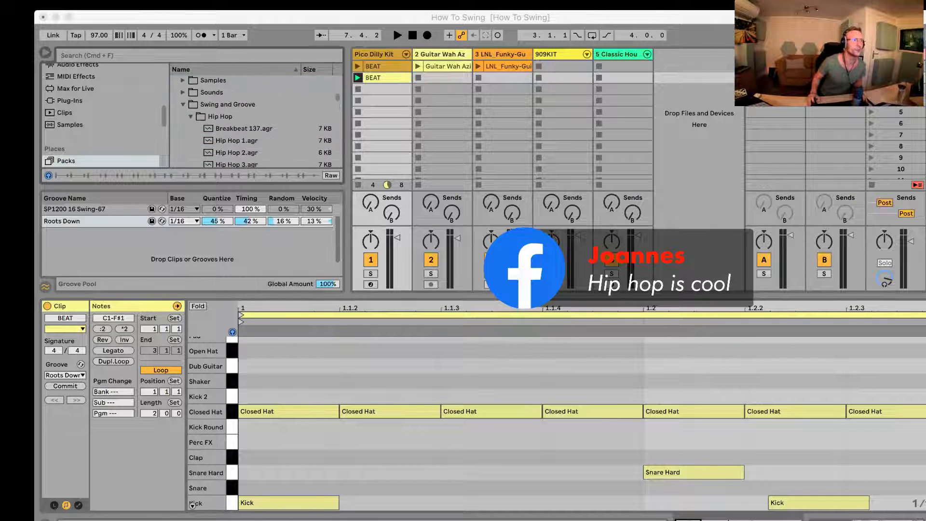
scroll(251, 121, down, 4)
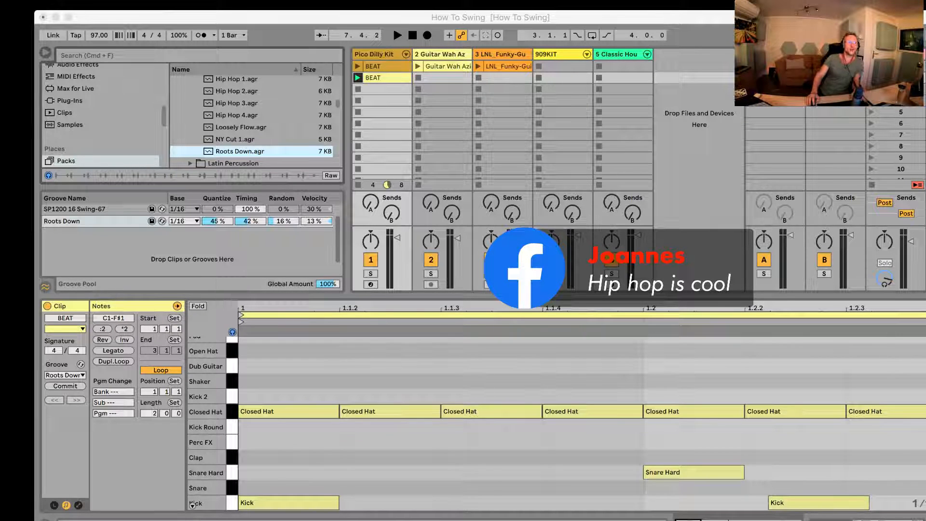
click(80, 209)
click(79, 221)
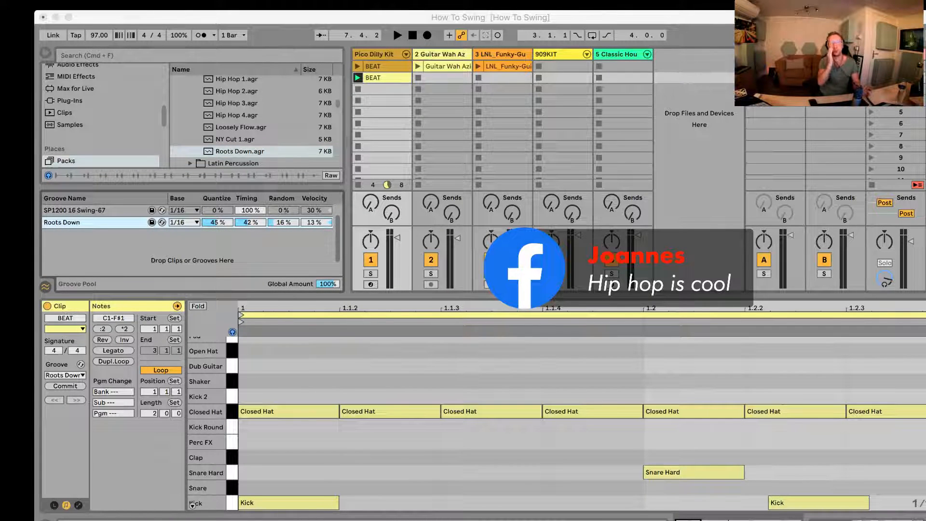
Step: Show the full two bars of the BEAT clip and examine its snare, open hat and shaker notes
click(394, 395)
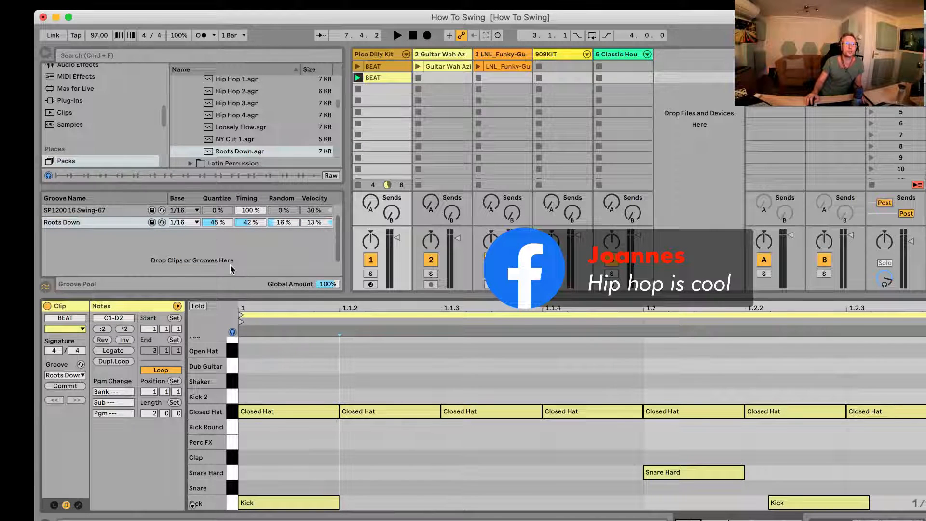
double_click(279, 307)
click(509, 474)
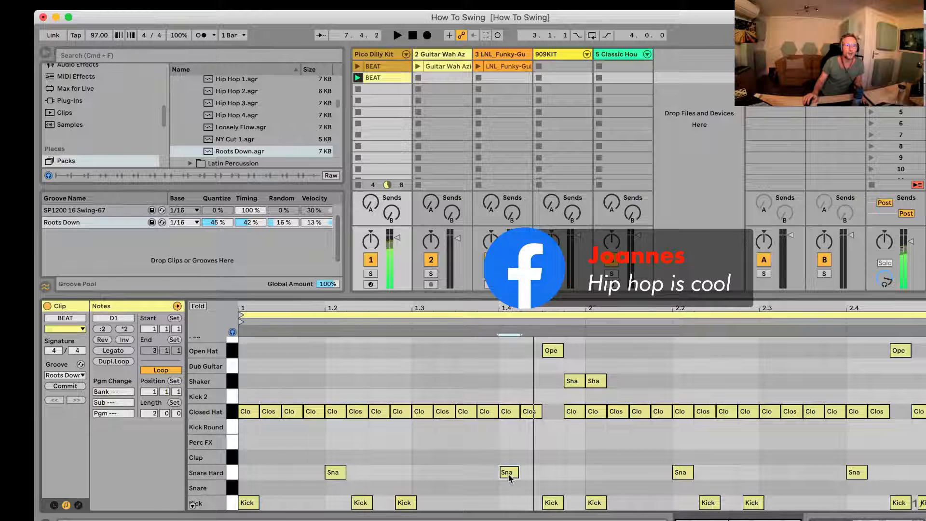
click(550, 350)
click(572, 381)
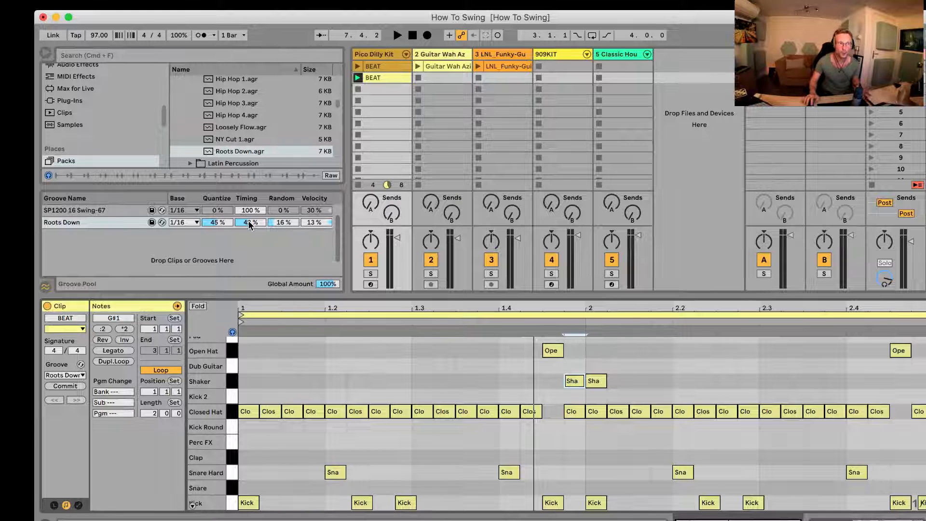
Step: Show the note velocities of the BEAT clip and set the Roots Down groove's Velocity amount to 84%
click(282, 224)
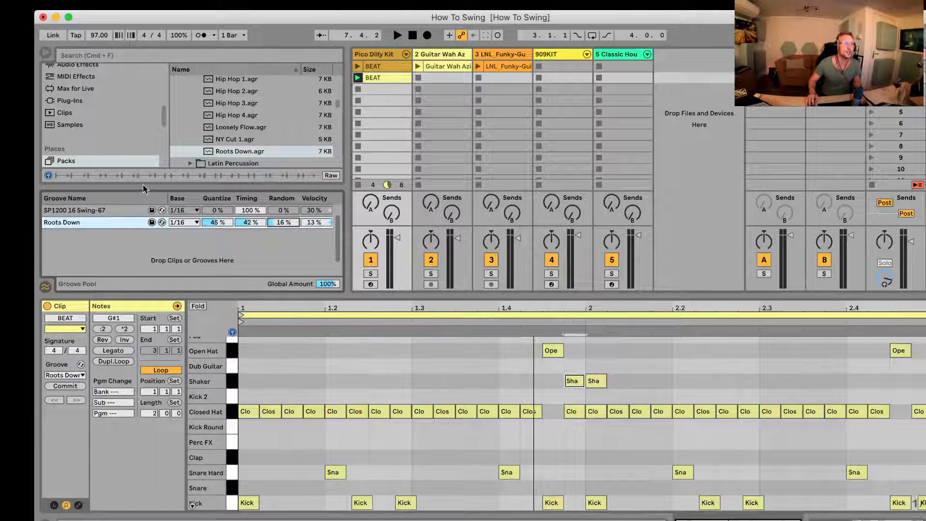
click(193, 506)
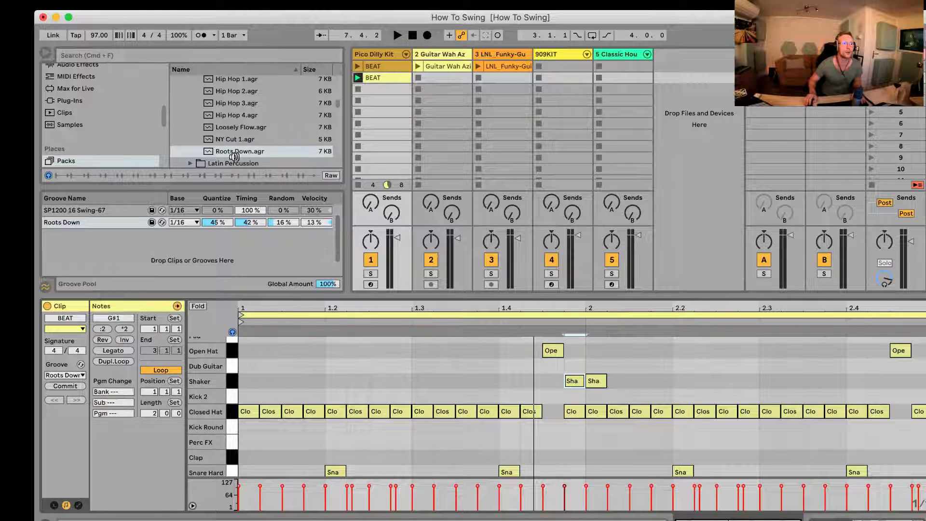
drag(307, 219, 319, 228)
Step: Listen to the beat with the stronger velocity groove and commit Roots Down to the BEAT clip's notes
key(space)
key(space)
click(76, 387)
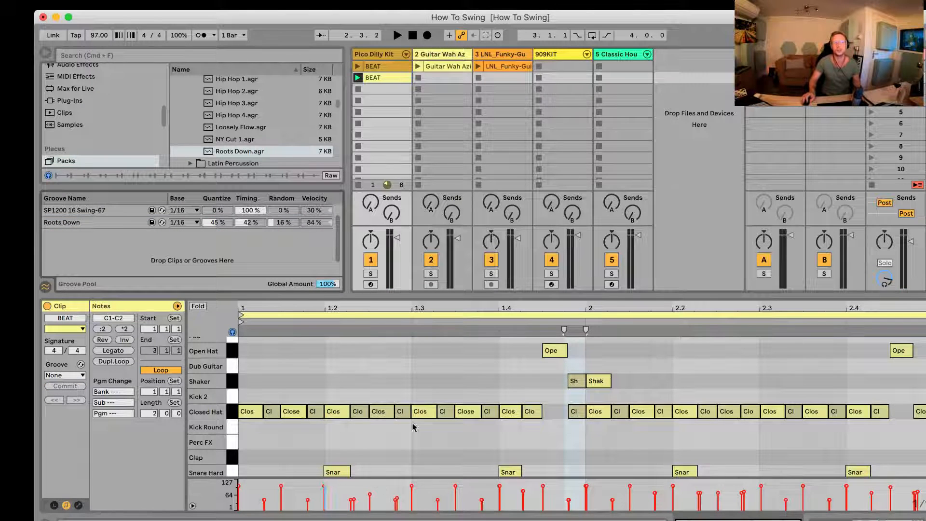
key(space)
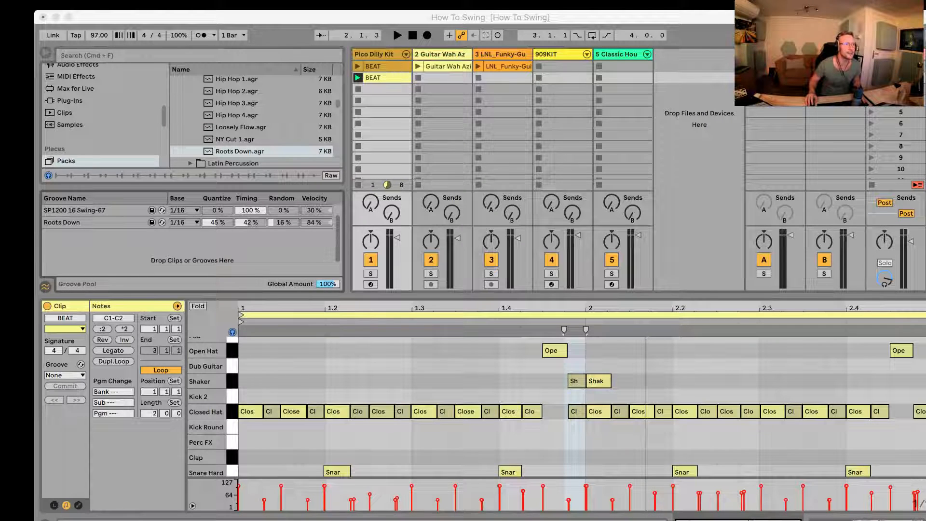
Step: Remove SP1200 16 Swing-67 and Roots Down from the Groove Pool and assign MPC 16 Swing-65 to the BEAT clip
click(97, 212)
key(Delete)
key(Delete)
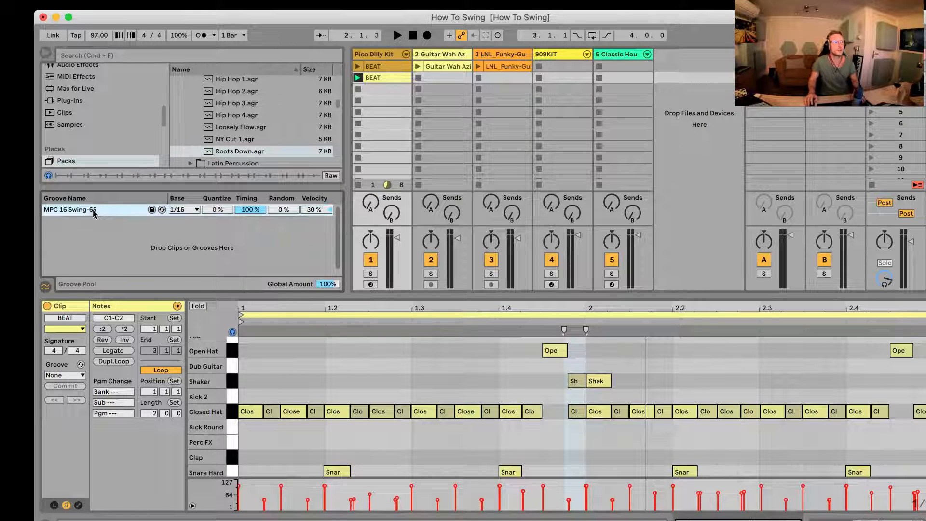
click(63, 375)
click(63, 394)
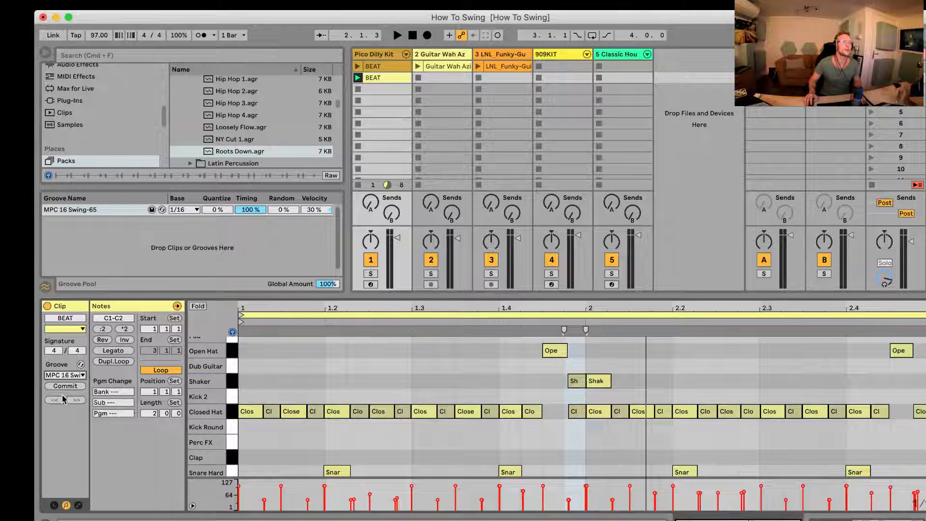
Step: Launch the Guitar Wah clip with its track soloed to hear it alone, and turn the solo off
click(446, 65)
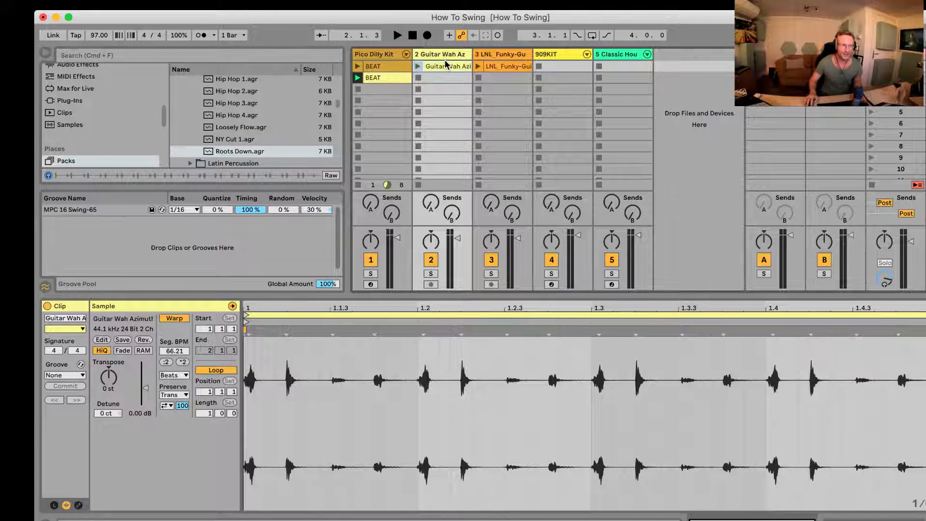
click(431, 274)
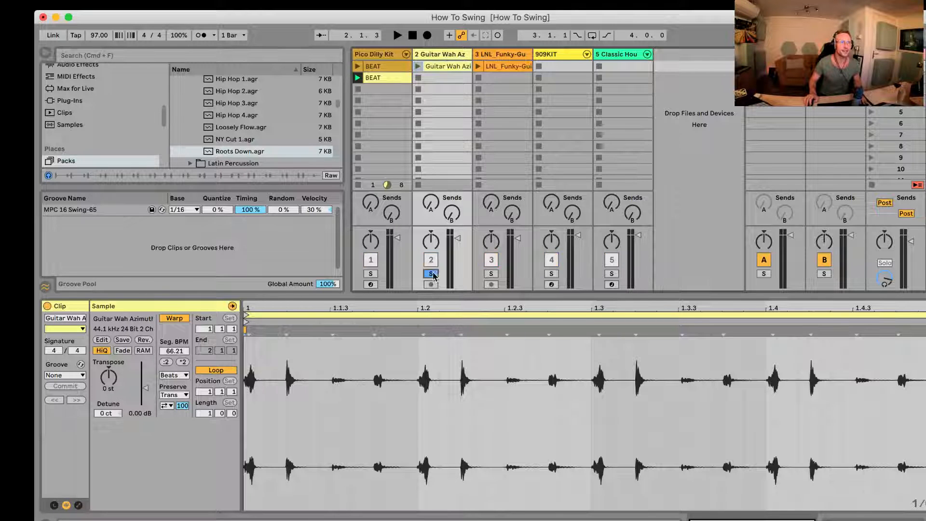
click(417, 66)
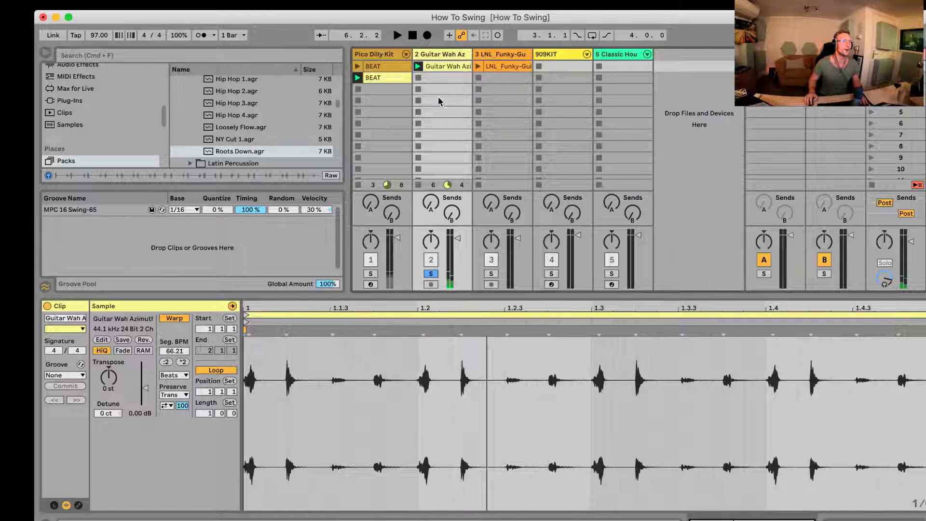
click(432, 274)
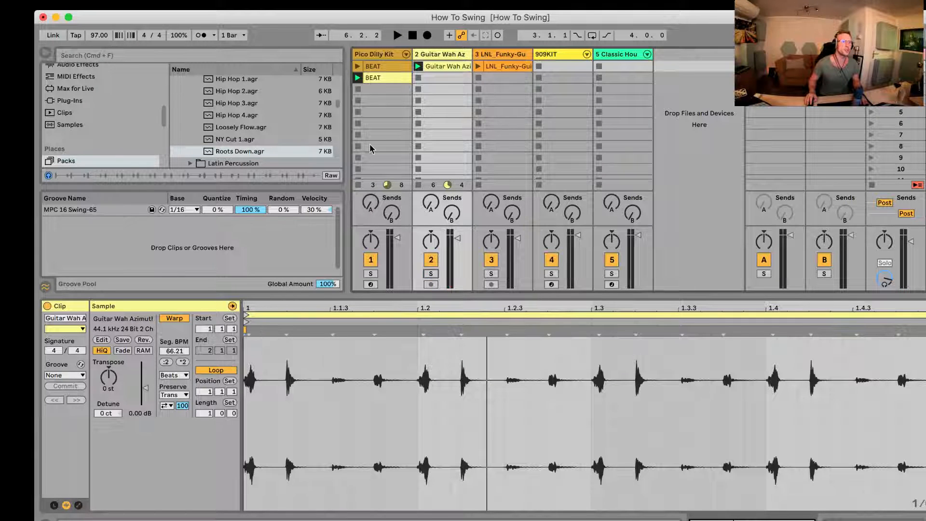
Step: Set the committed BEAT clip's groove to None and play it together with the Guitar Wah clip
click(378, 78)
click(55, 375)
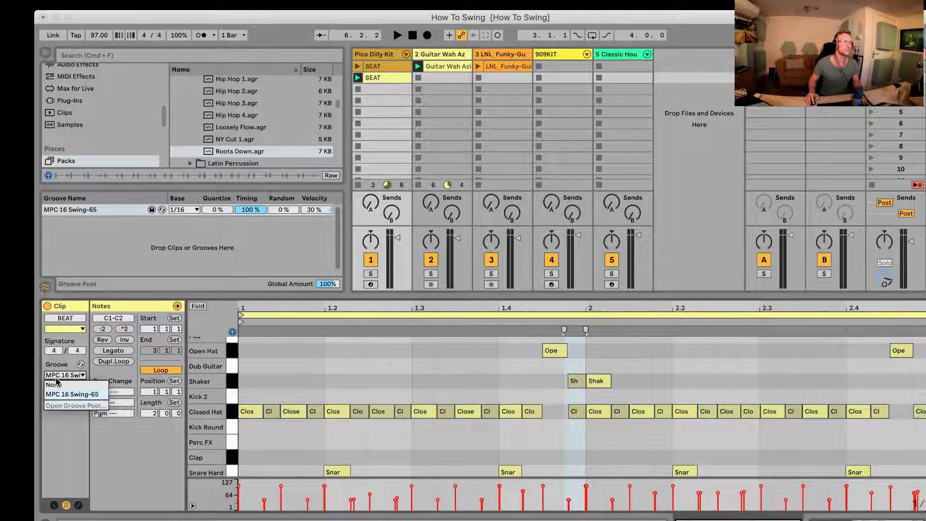
click(55, 382)
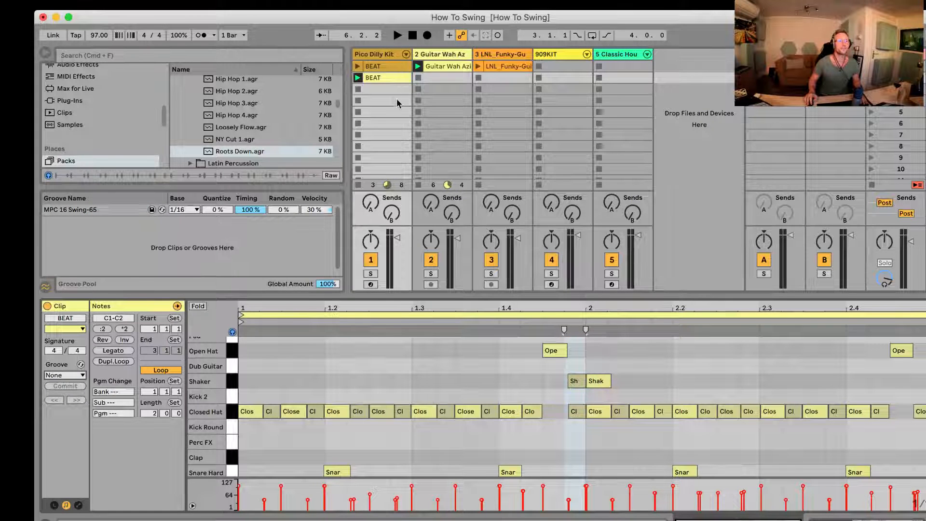
key(space)
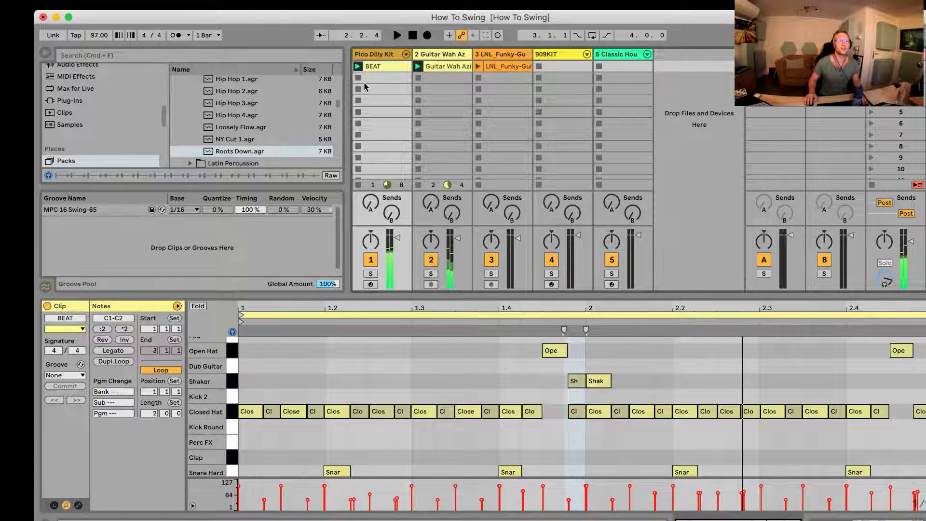
click(449, 66)
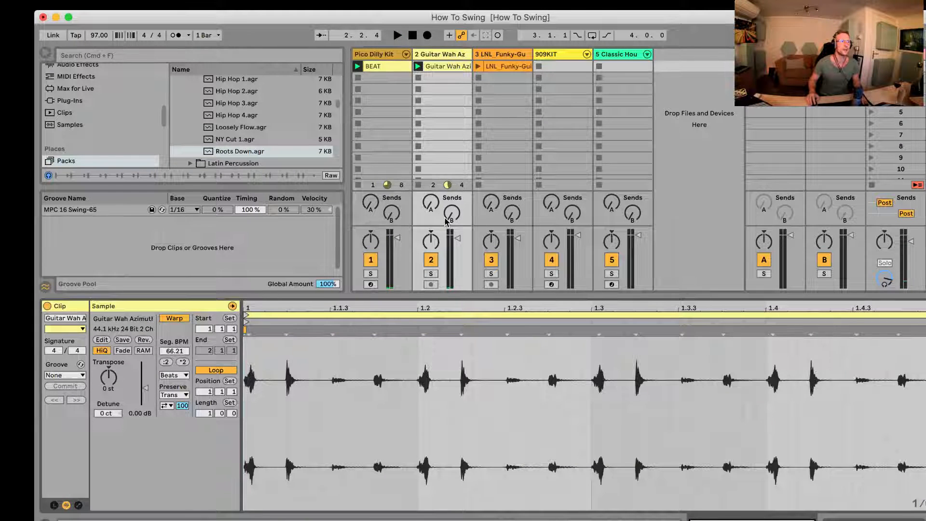
click(94, 124)
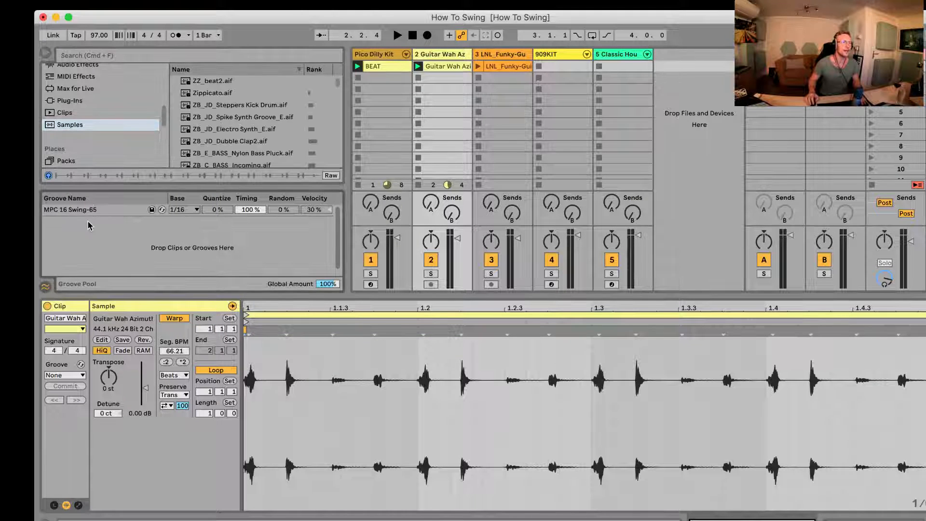
click(67, 161)
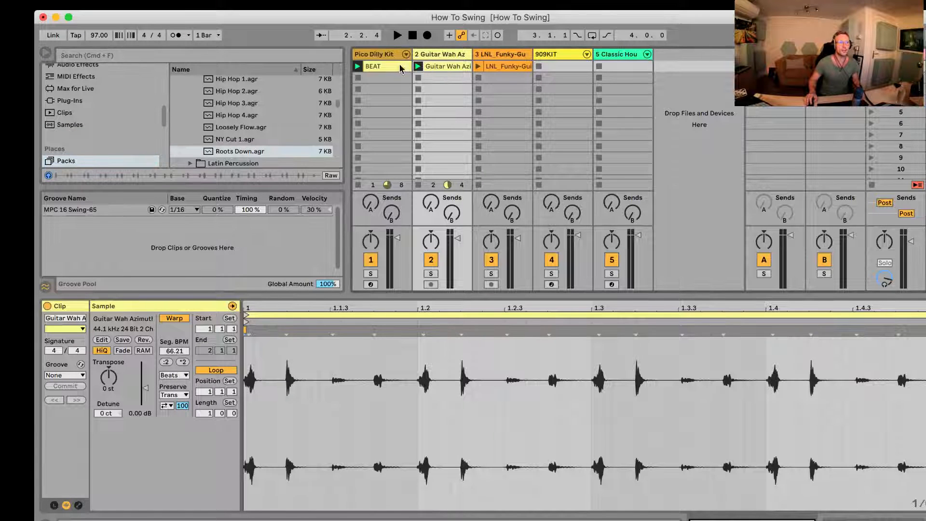
Step: Assign MPC 16 Swing-65 to both the BEAT and Guitar Wah clips during playback and set the groove's Timing to 69%
click(400, 66)
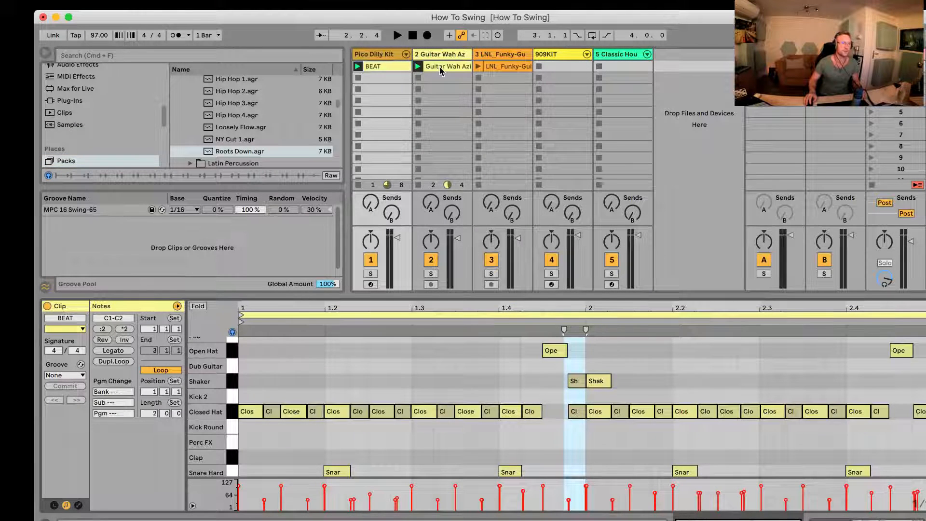
shift+click(444, 68)
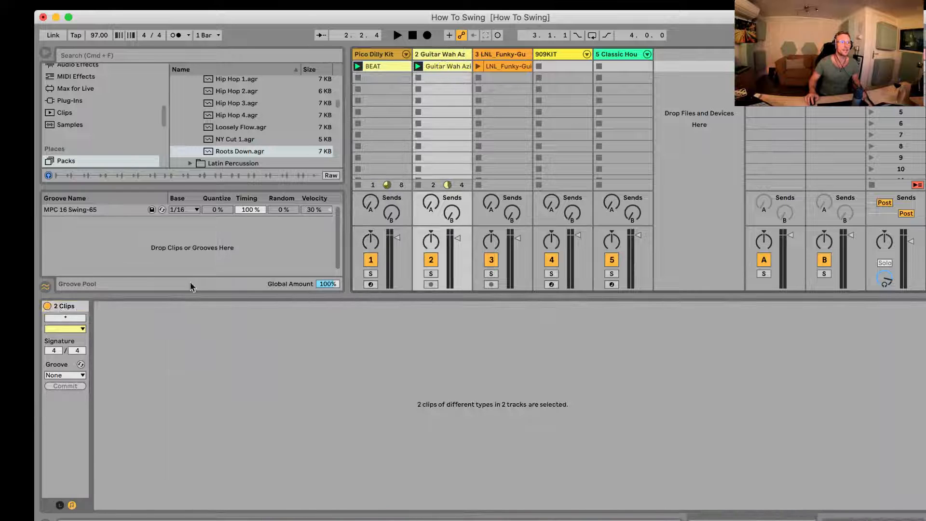
click(66, 375)
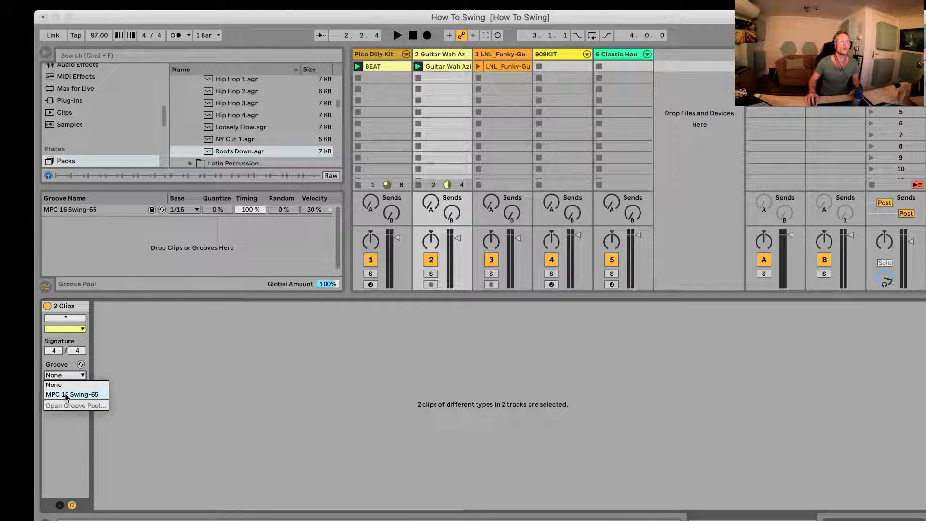
click(57, 376)
key(space)
click(56, 375)
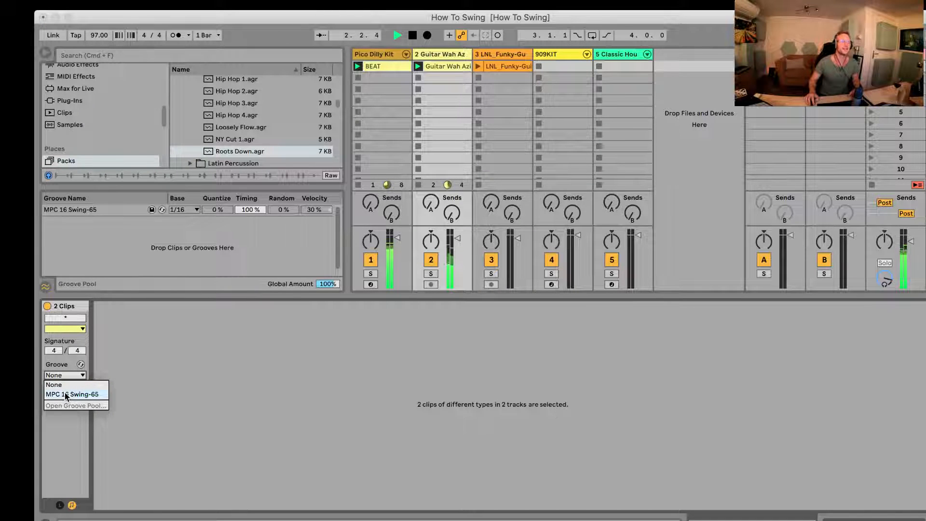
click(67, 394)
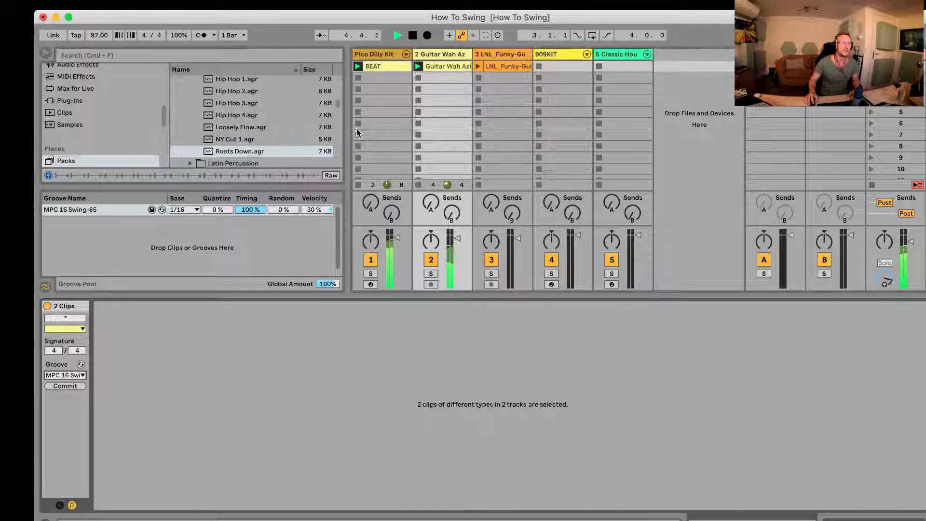
drag(250, 207, 251, 207)
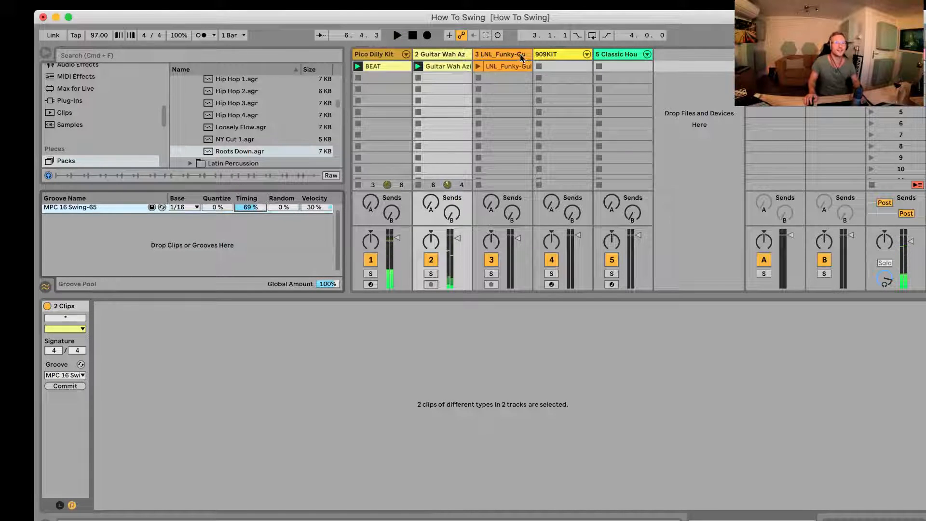
Step: Launch the LNL_Funky-Guitar clip alongside the beat and Guitar Wah clips and open its clip settings
click(479, 65)
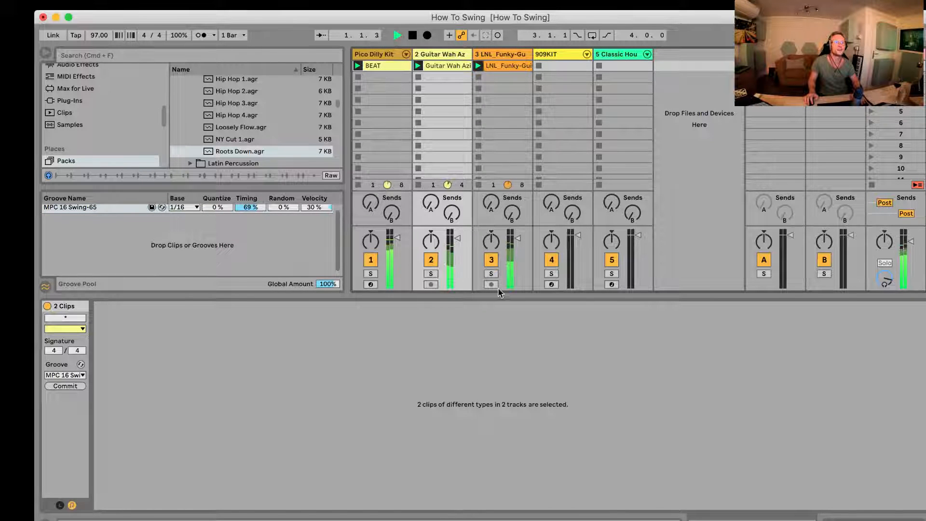
click(491, 273)
click(491, 273)
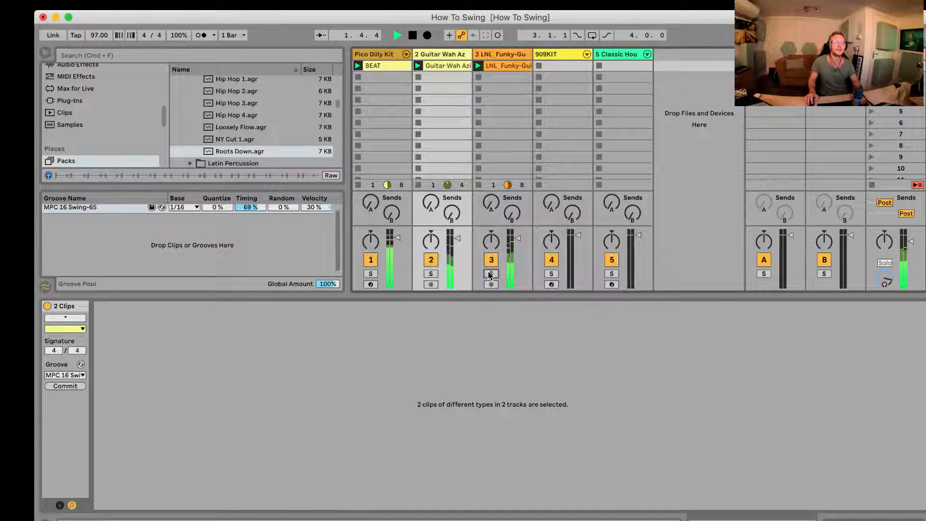
click(508, 65)
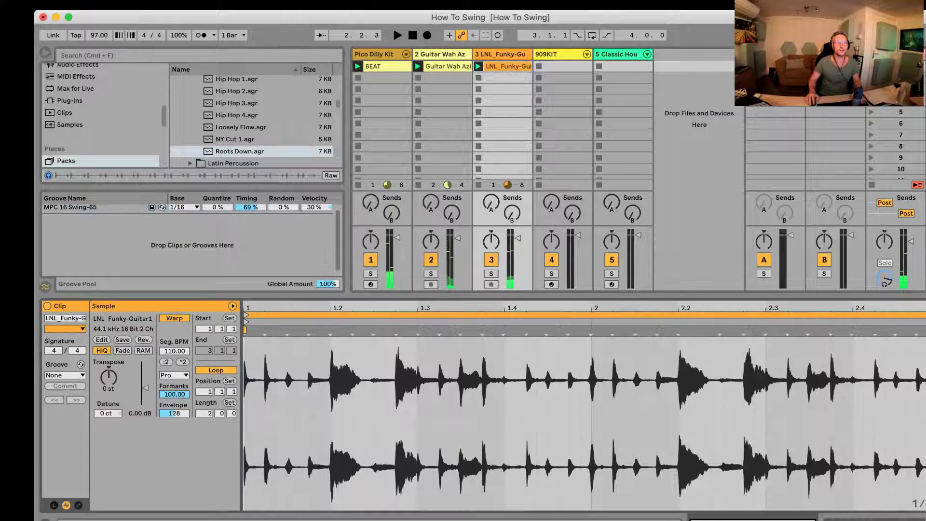
Step: Assign MPC 16 Swing-65 to the LNL_Funky-Guitar clip, start playback, and set the groove's Timing to 90%
click(66, 375)
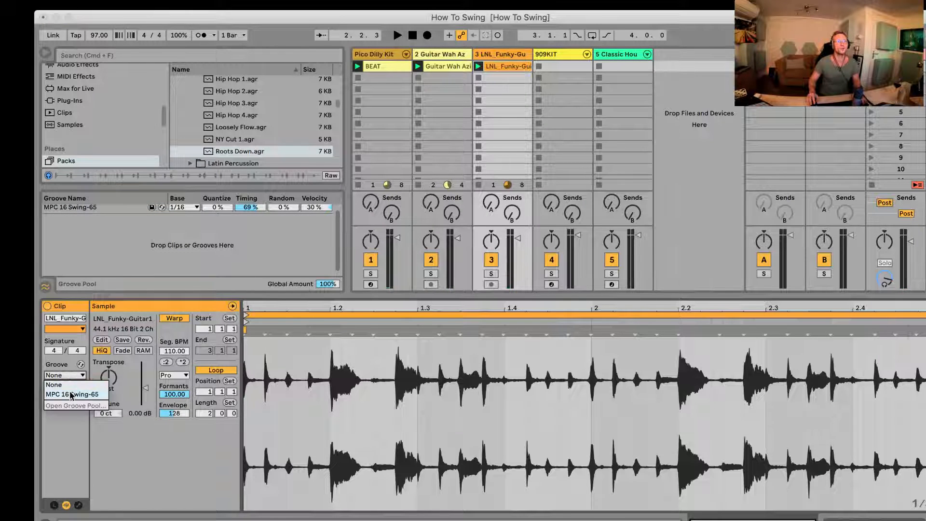
click(70, 395)
key(space)
drag(255, 213, 255, 214)
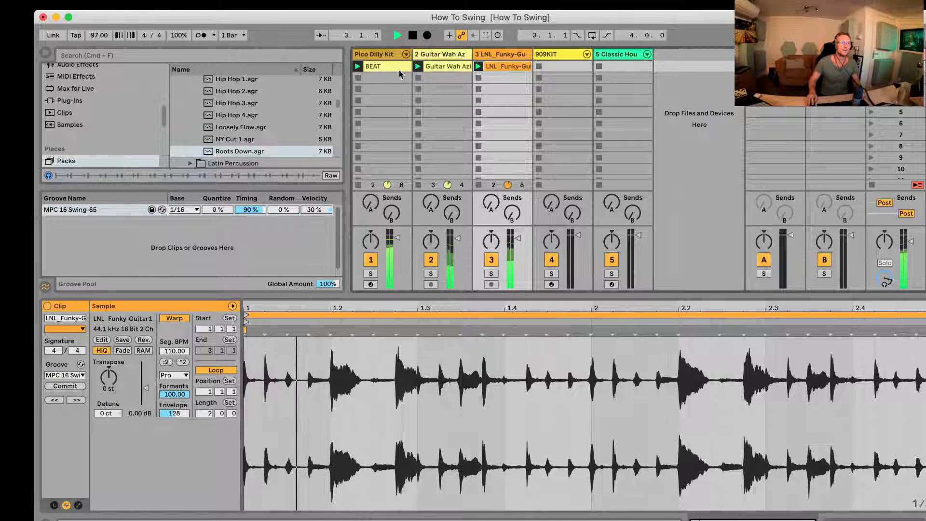
Step: Select the BEAT, Guitar Wah and LNL_Funky-Guitar clips together and compare groove None with MPC 16 Swing-65 during playback
shift+click(392, 67)
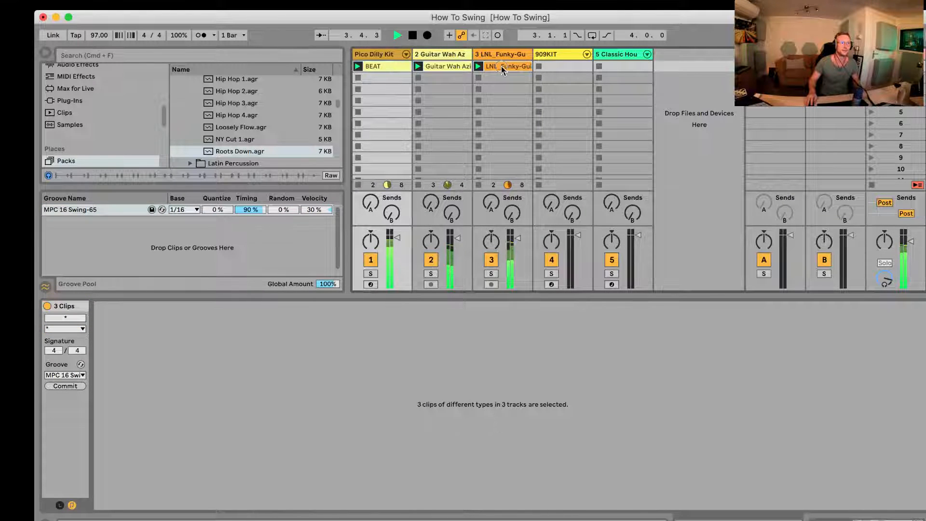
click(501, 66)
shift+click(388, 66)
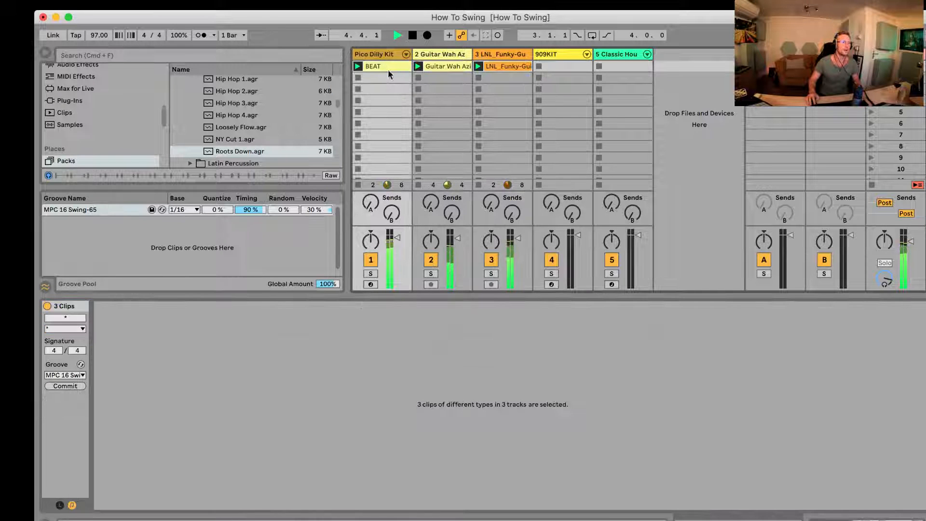
click(77, 376)
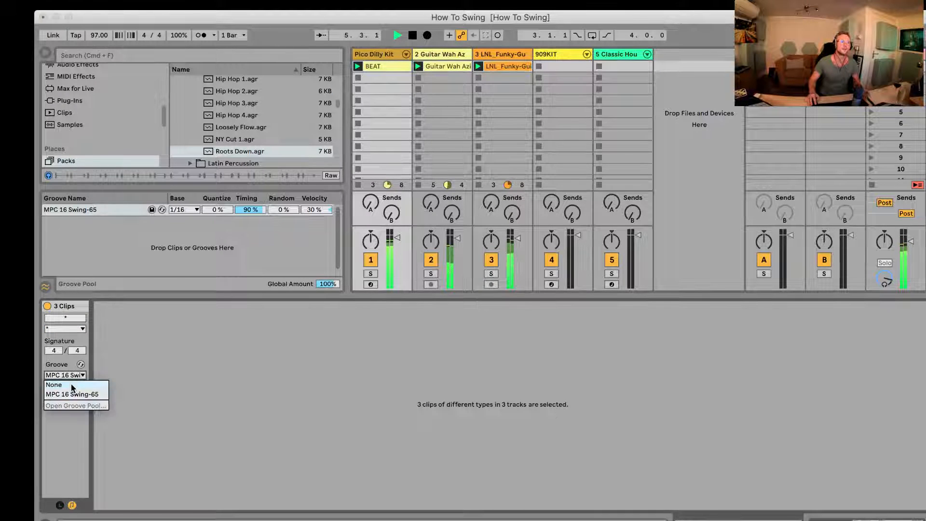
click(71, 385)
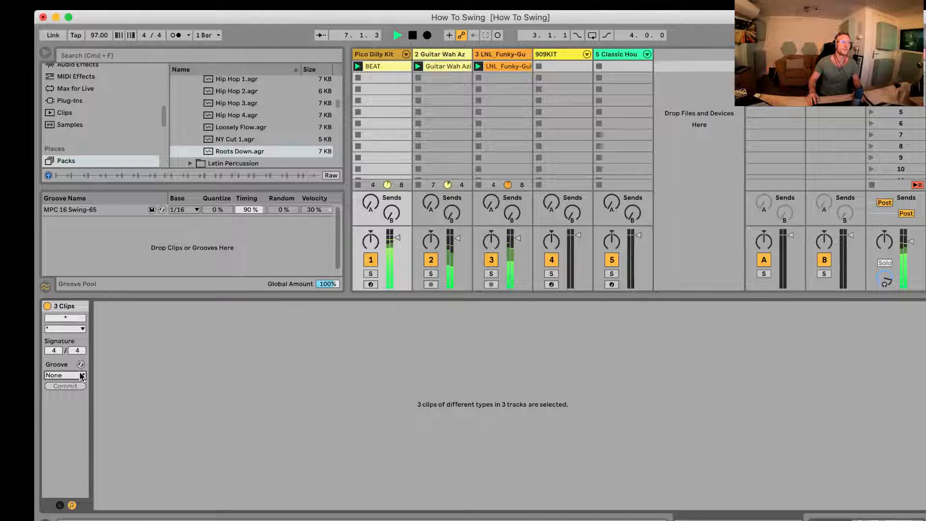
click(81, 376)
click(76, 394)
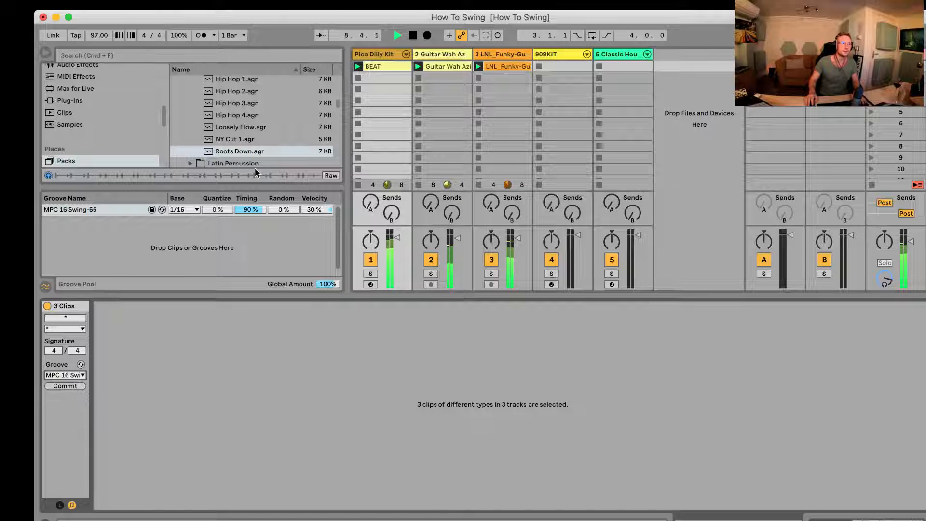
Step: Add the Roots Down groove to the Groove Pool, assign it to the three selected clips, and stop playback after listening
drag(246, 154, 175, 252)
click(60, 376)
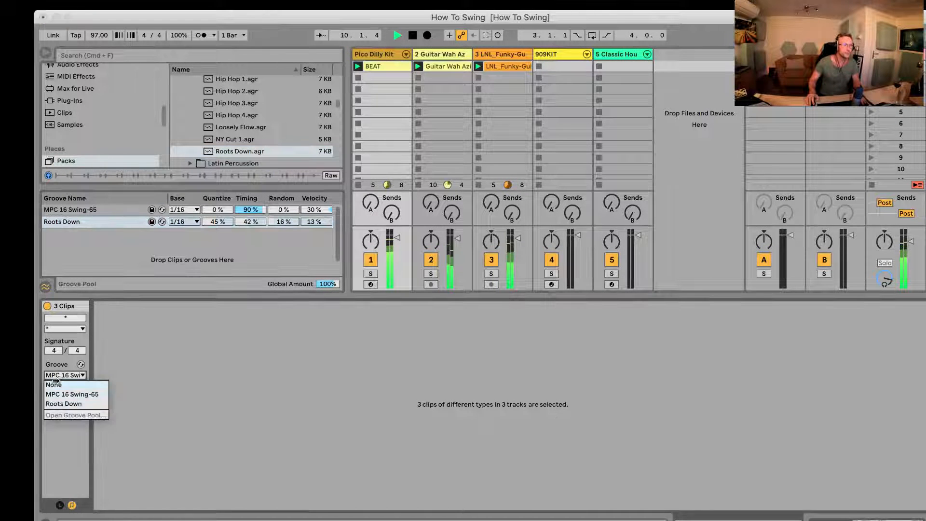
click(53, 407)
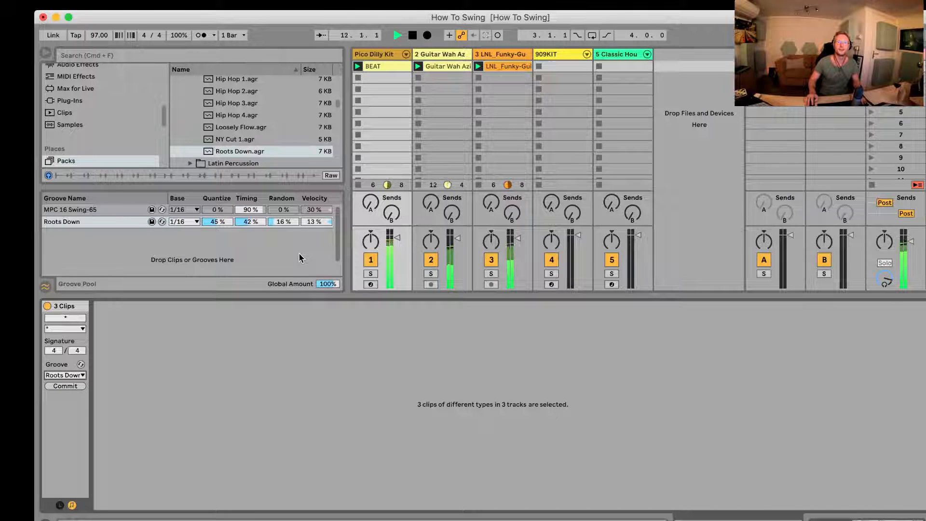
key(space)
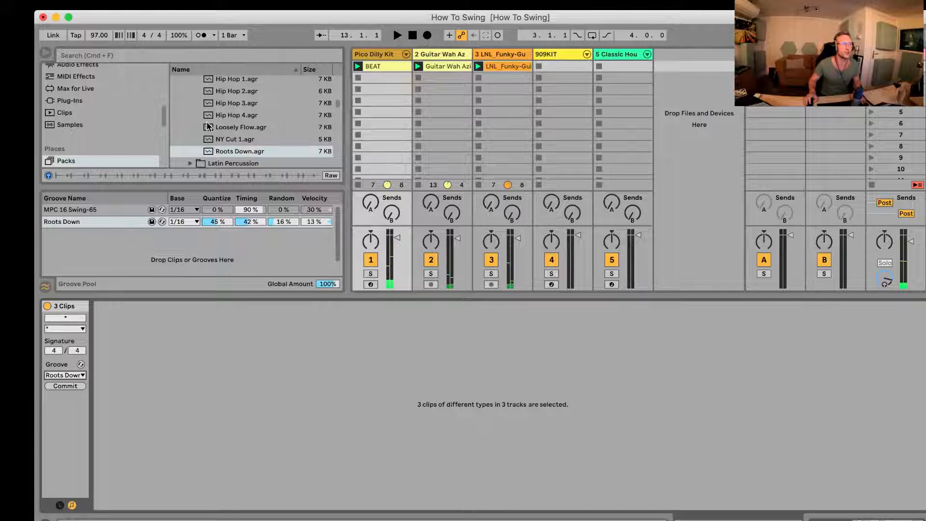
Step: Add the Loosely Flow groove to the Groove Pool and set its Timing to 63%
scroll(248, 136, up, 1)
click(221, 153)
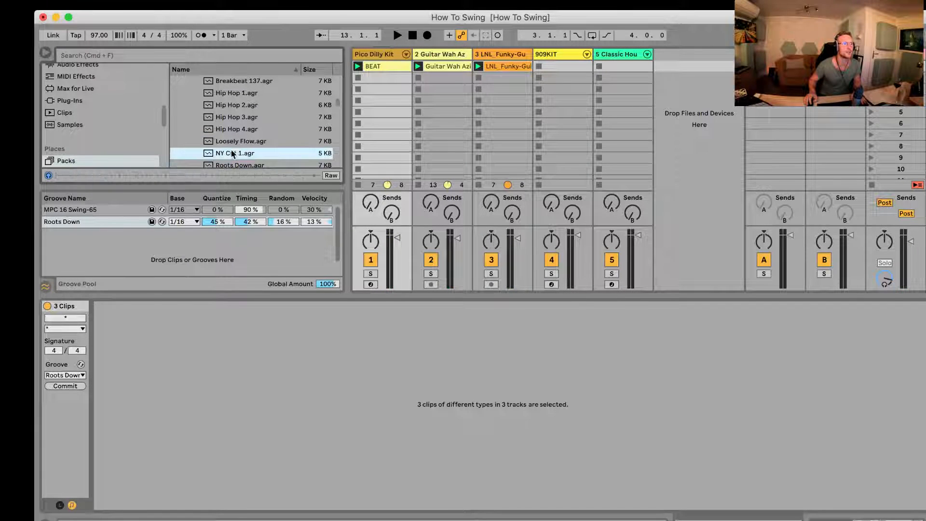
click(239, 141)
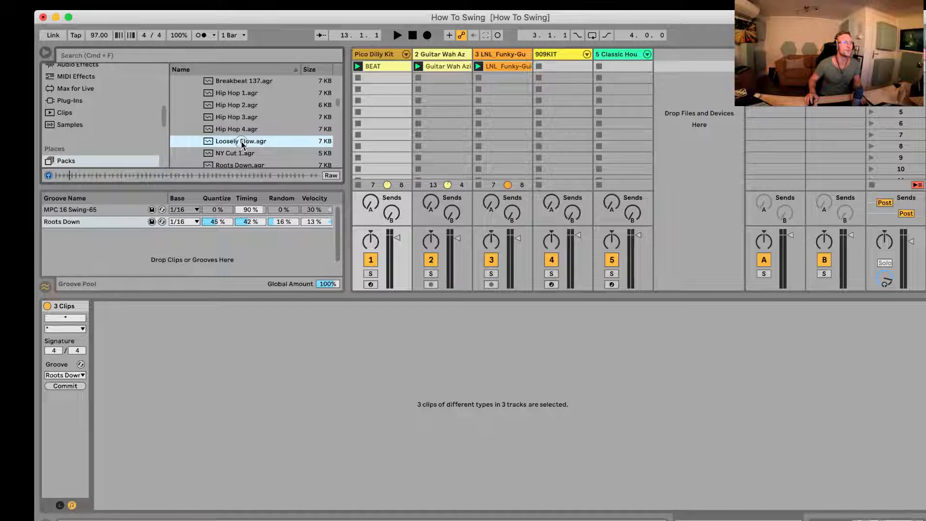
drag(243, 145, 74, 263)
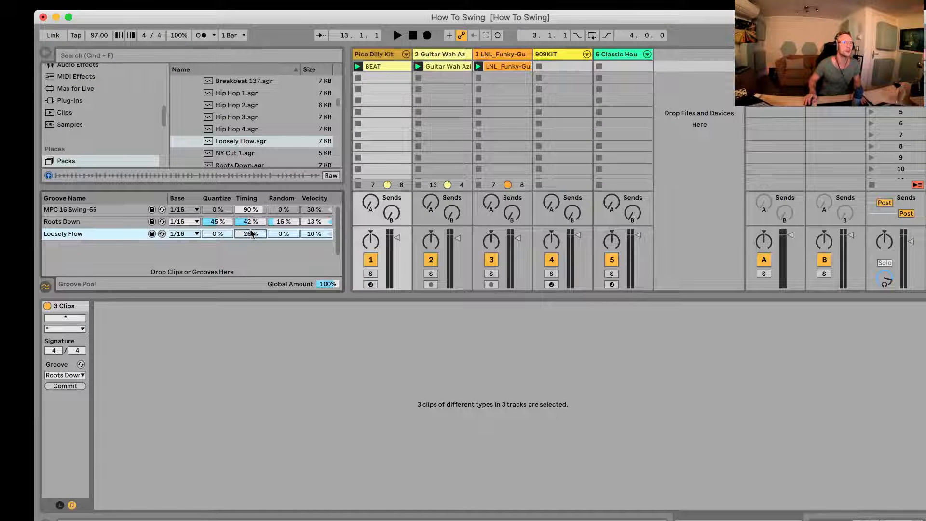
drag(251, 234, 252, 216)
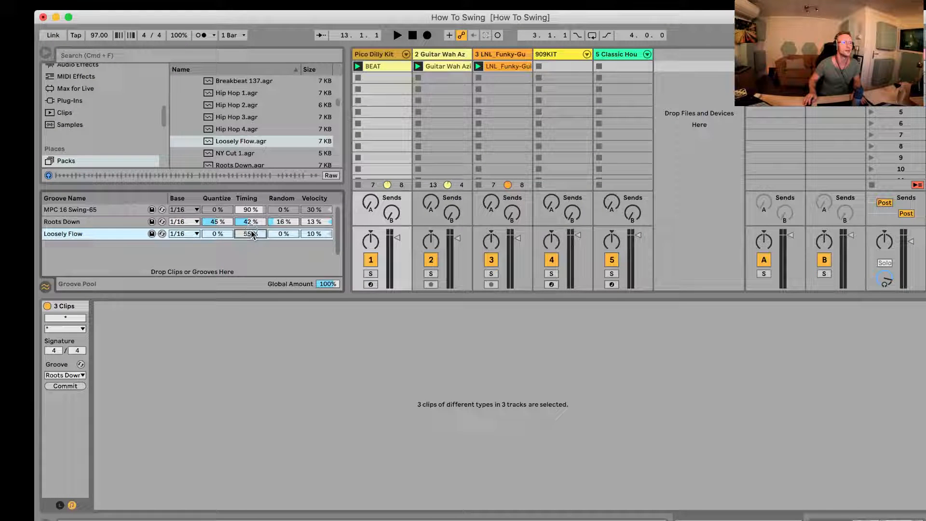
Step: Assign Loosely Flow to the three selected clips and play them briefly to hear the groove
click(57, 376)
click(66, 413)
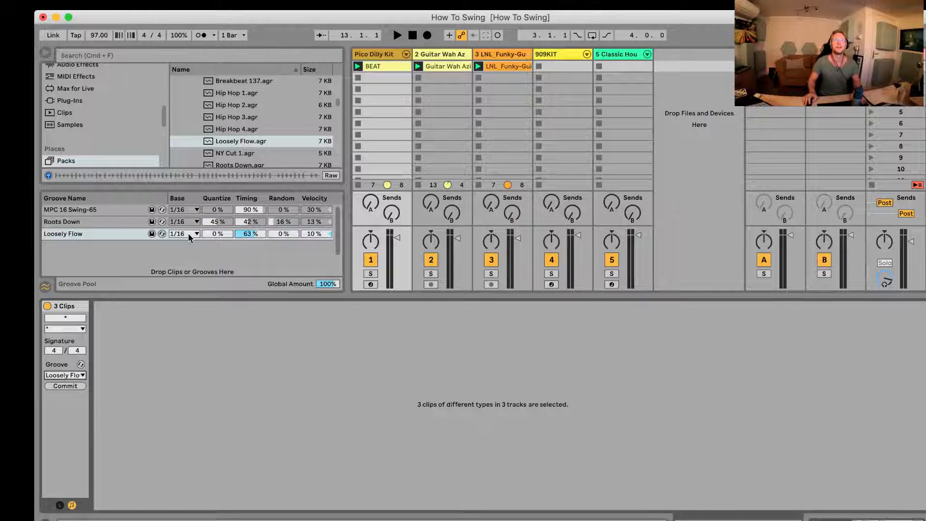
key(space)
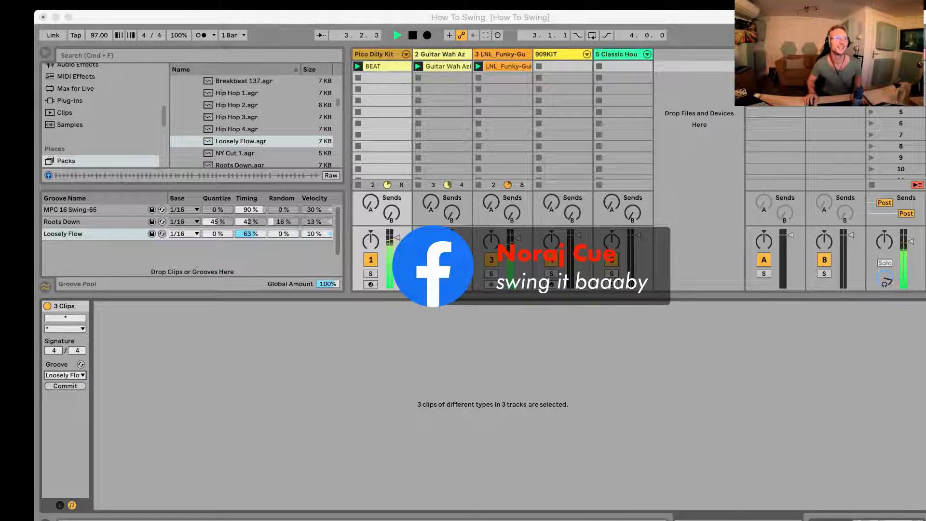
click(557, 65)
key(space)
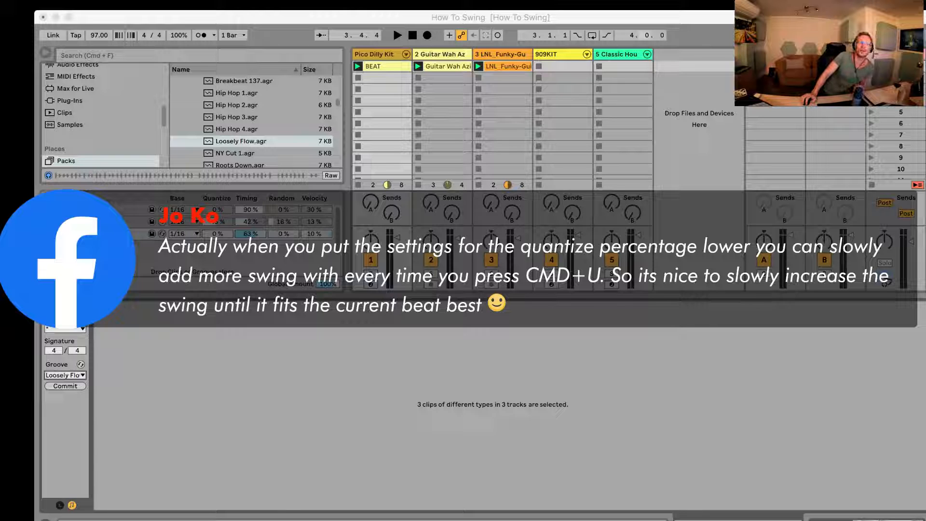
Step: Set the Loosely Flow groove's Quantize to 35% and its Timing to 77%
click(640, 33)
drag(217, 235, 245, 243)
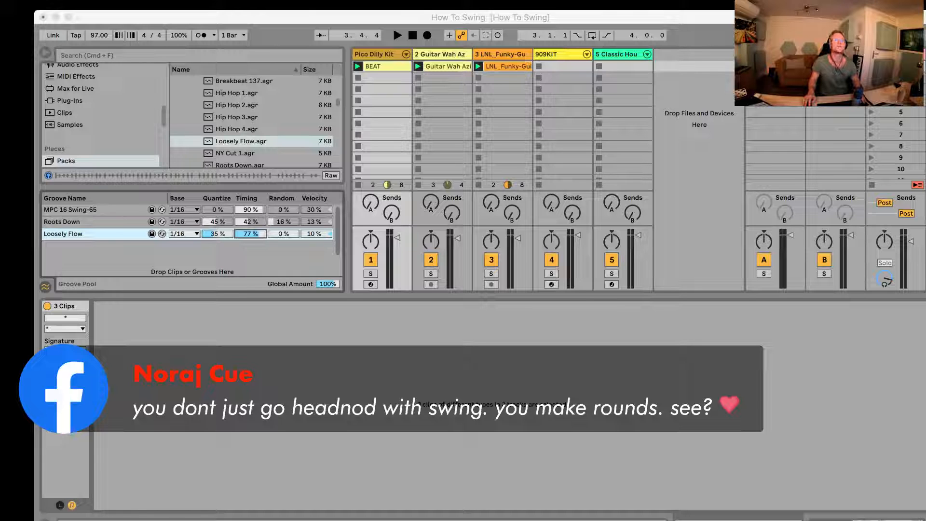
Step: Create an empty MIDI clip in the first slot of the 909KIT track and stop the clips on the other tracks
click(567, 63)
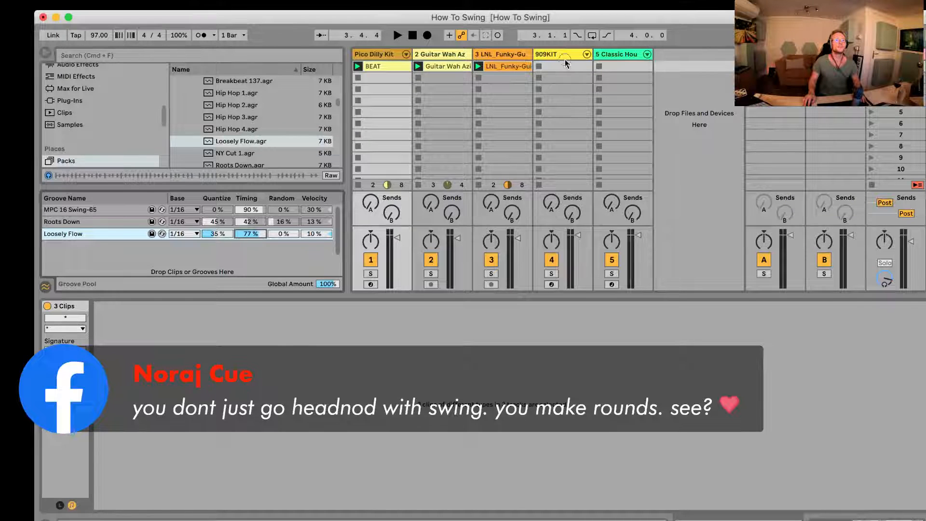
double_click(567, 63)
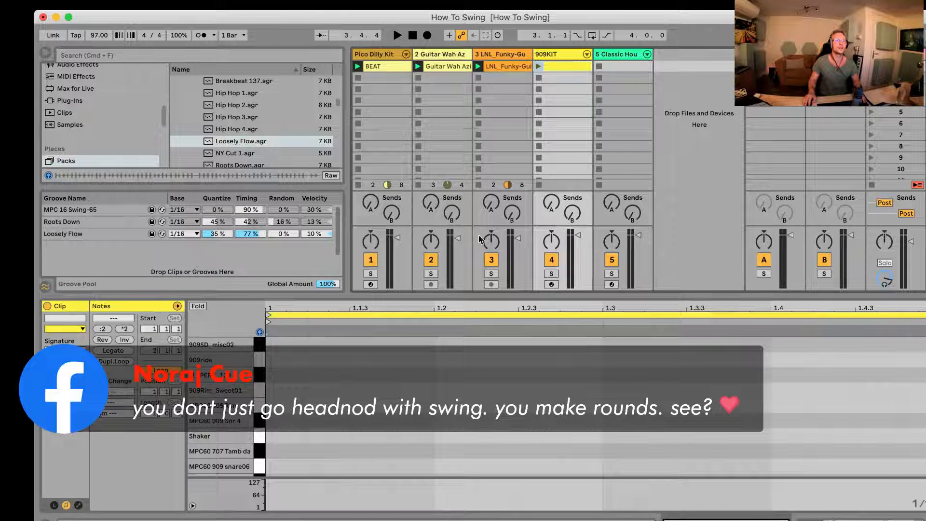
click(478, 185)
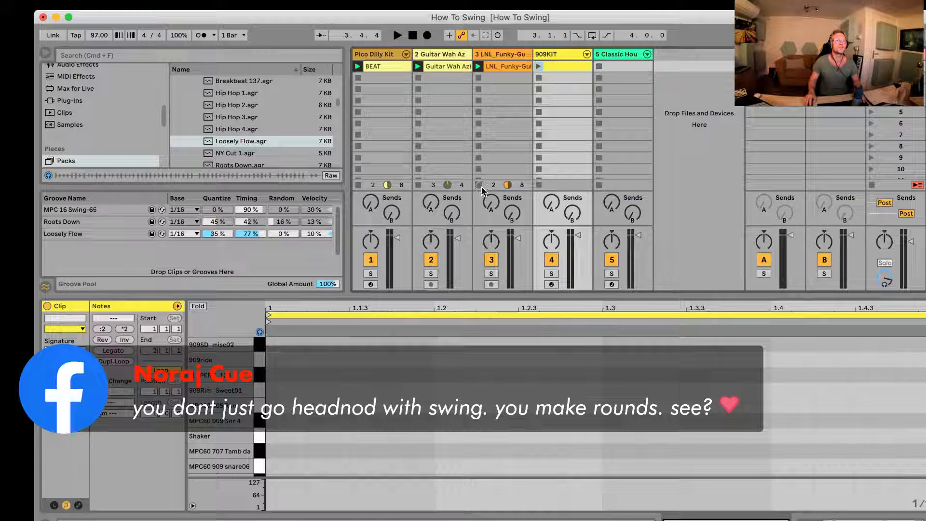
click(418, 185)
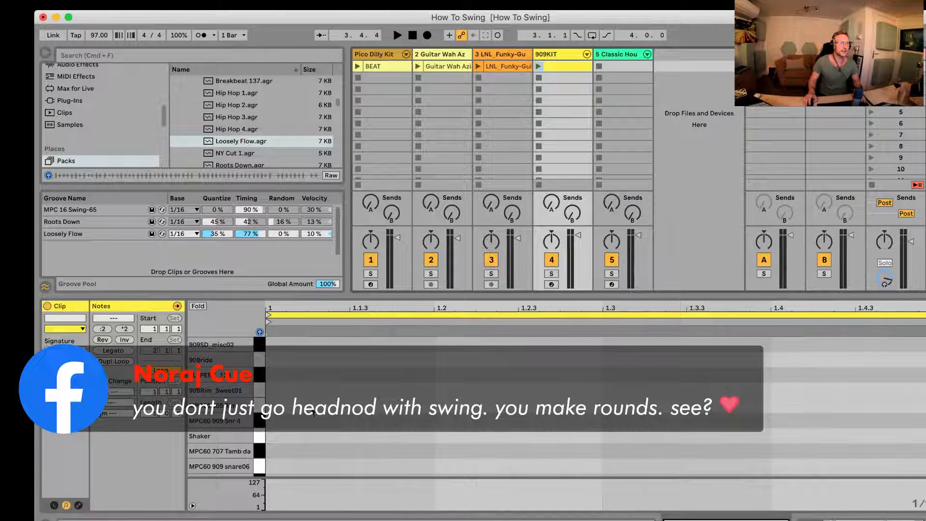
Step: Add KICK notes on the first three beats of the new 909KIT clip
scroll(309, 415, down, 4)
double_click(279, 451)
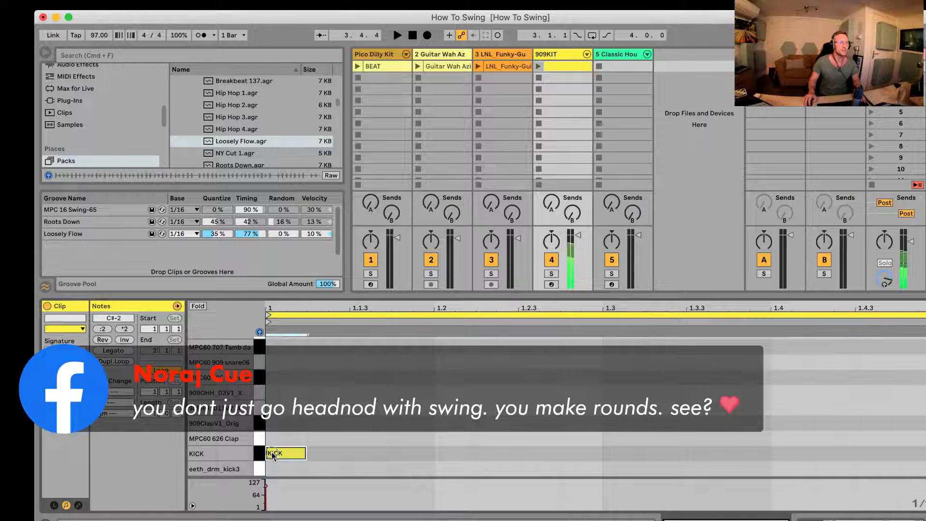
double_click(440, 451)
double_click(609, 452)
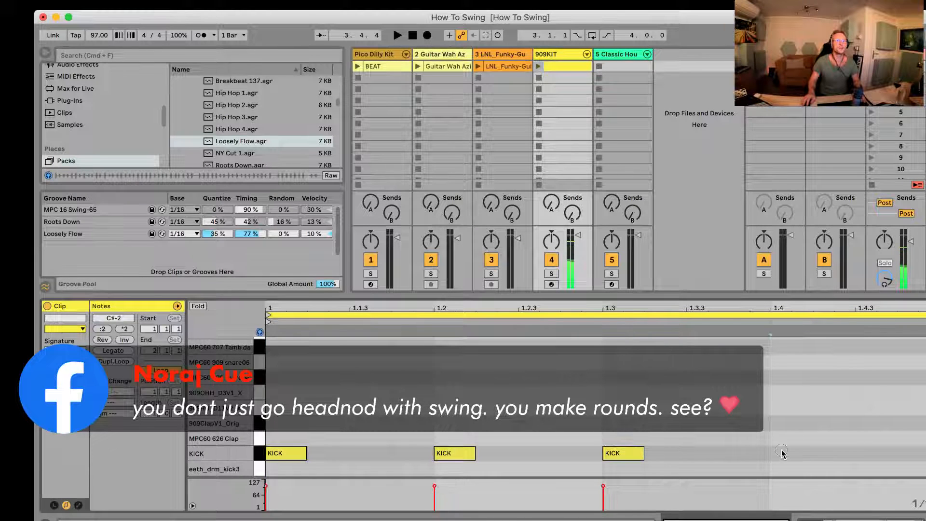
Step: Show the 909KIT track's drum rack and audition the Shaker, MPC60 707 Tamb and 909HH pads
click(552, 54)
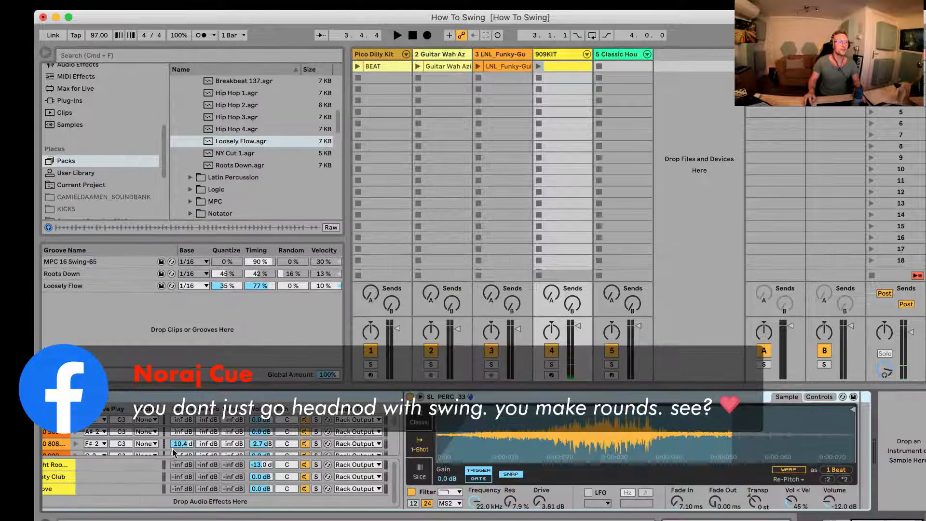
scroll(183, 451, left, 5)
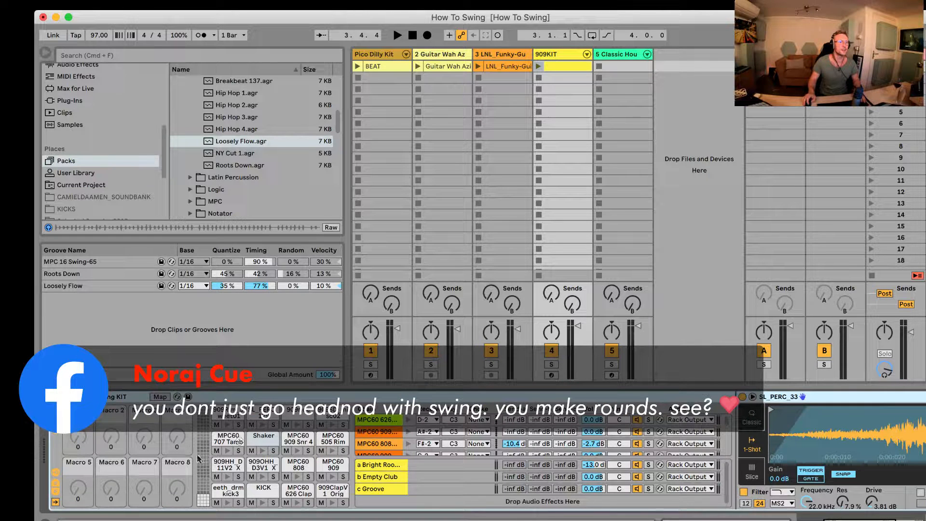
click(261, 451)
click(228, 451)
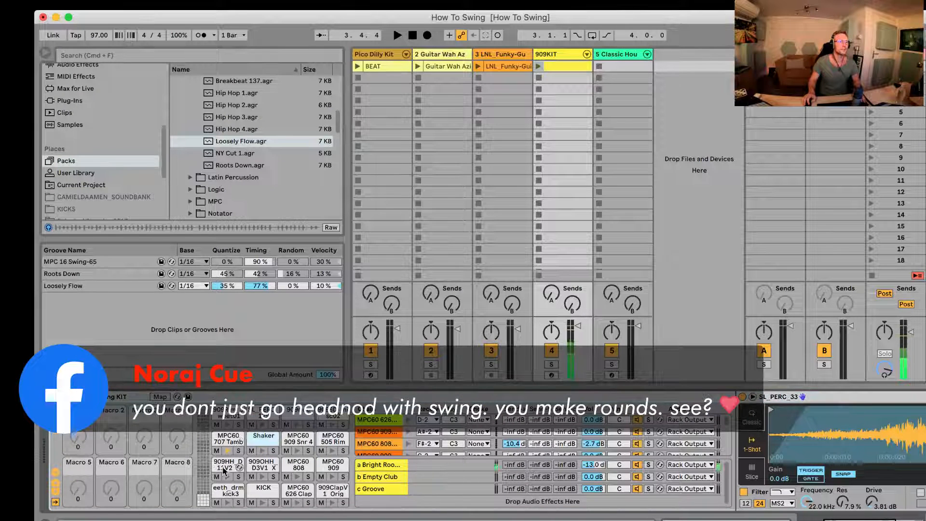
click(225, 471)
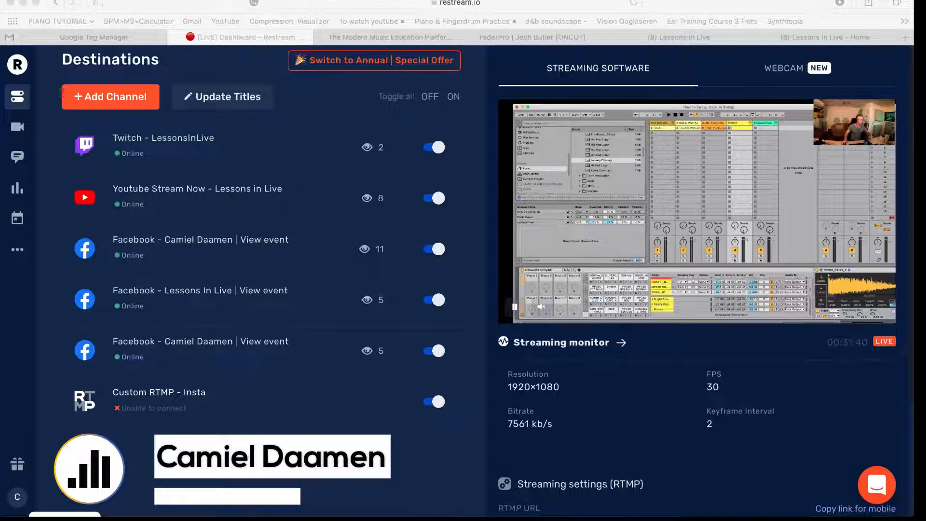
Step: Switch to the Lessons In Live website in the browser, look through its home page, and dismiss the newsletter pop-up
click(424, 39)
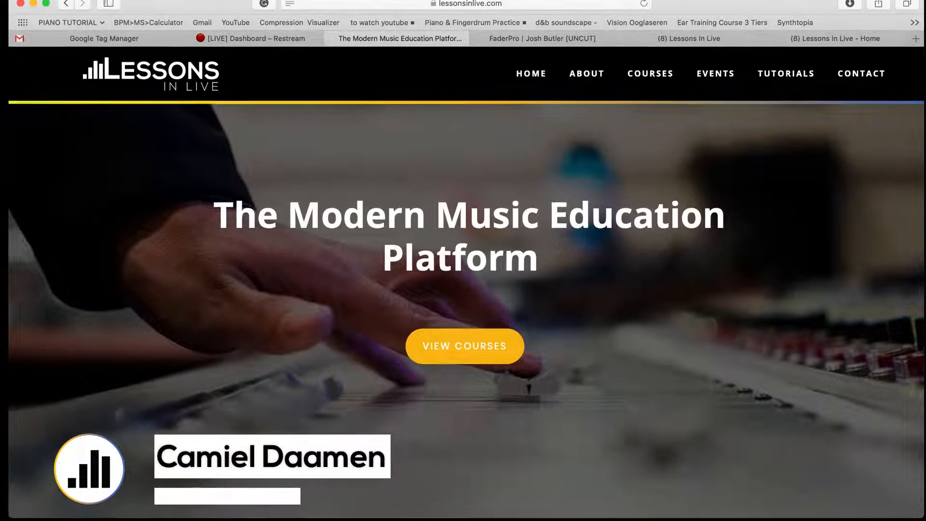
scroll(387, 251, down, 3)
scroll(389, 251, down, 5)
scroll(390, 250, up, 4)
scroll(390, 251, down, 1)
scroll(389, 251, down, 10)
scroll(390, 251, down, 5)
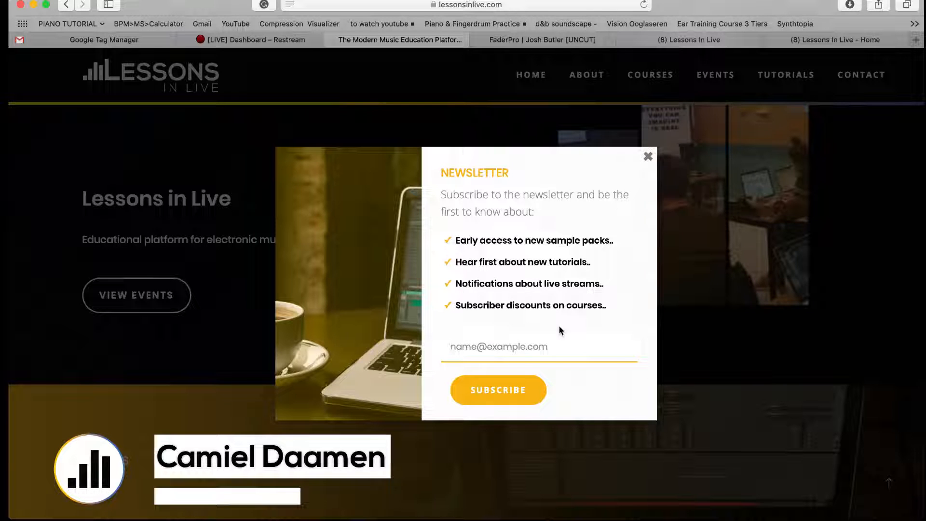
click(648, 156)
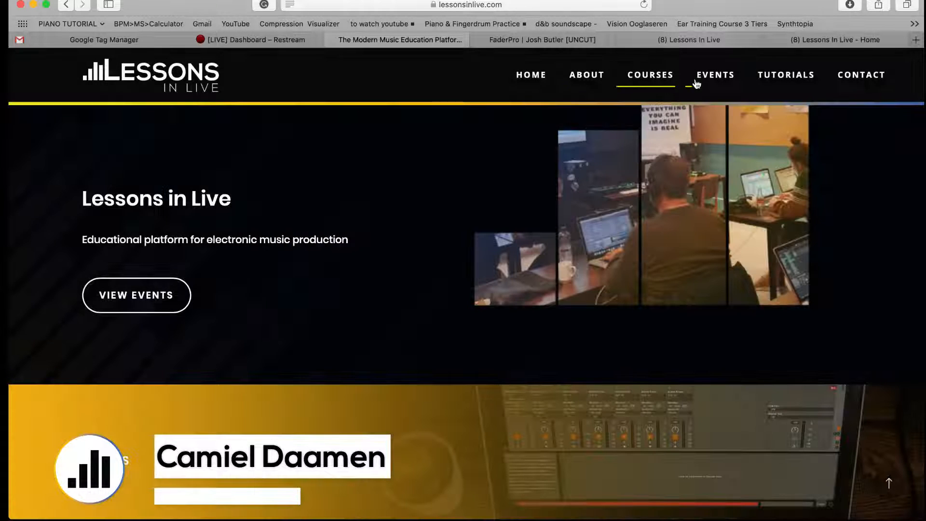
Step: Open the website's Events page and look through the upcoming live streams and courses
click(700, 79)
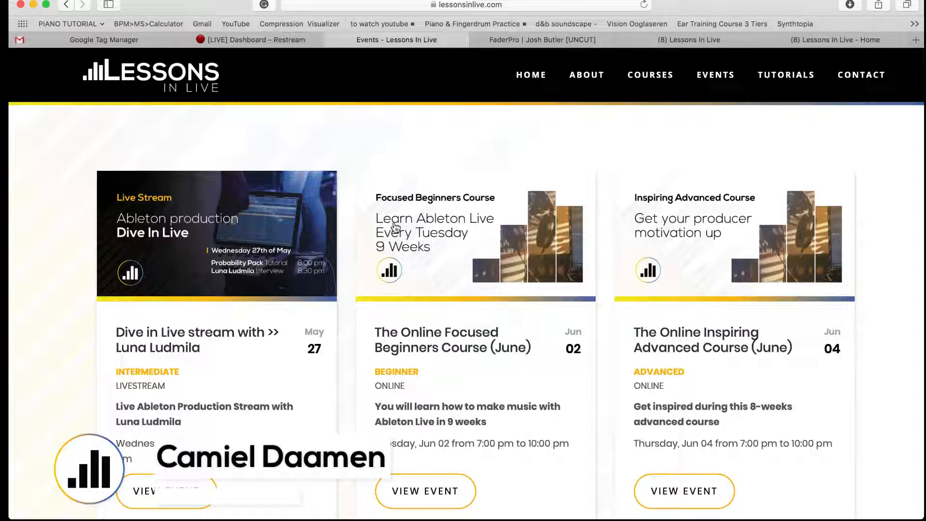
scroll(396, 227, down, 3)
scroll(395, 227, down, 10)
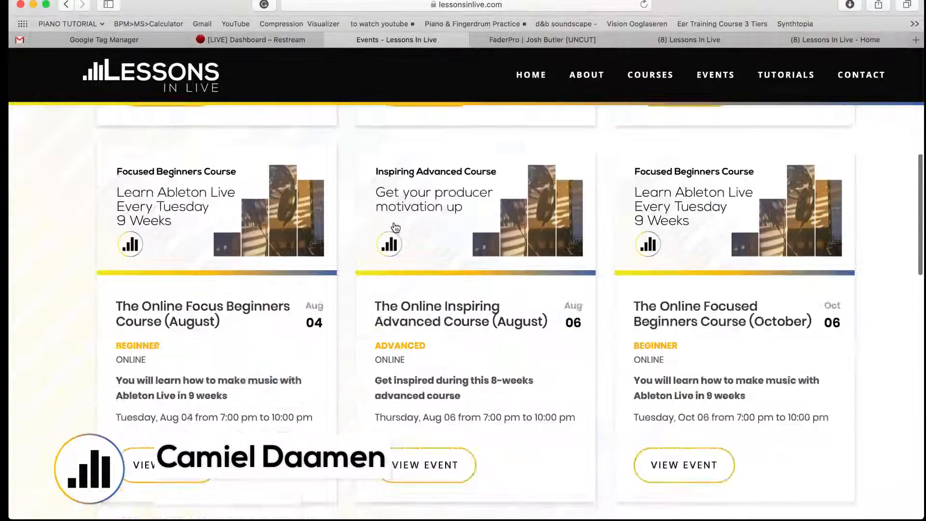
scroll(395, 222, up, 13)
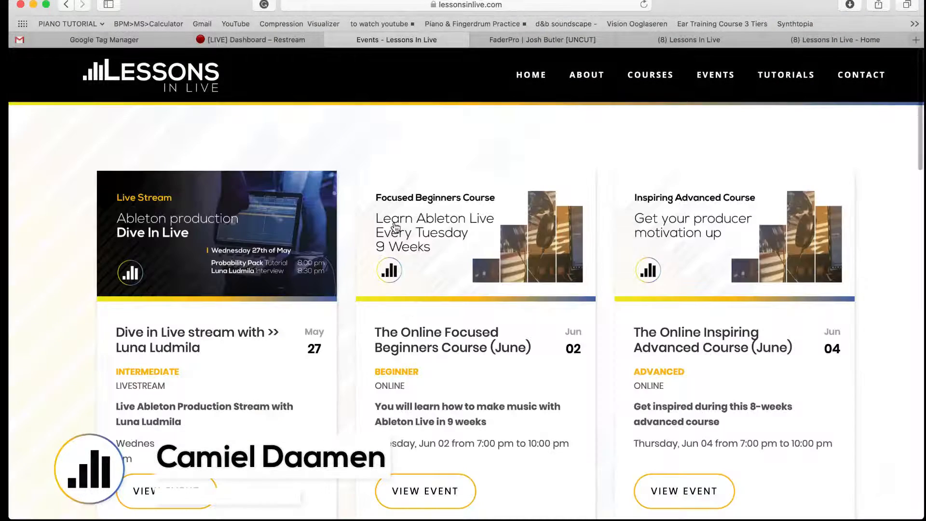
scroll(396, 226, down, 10)
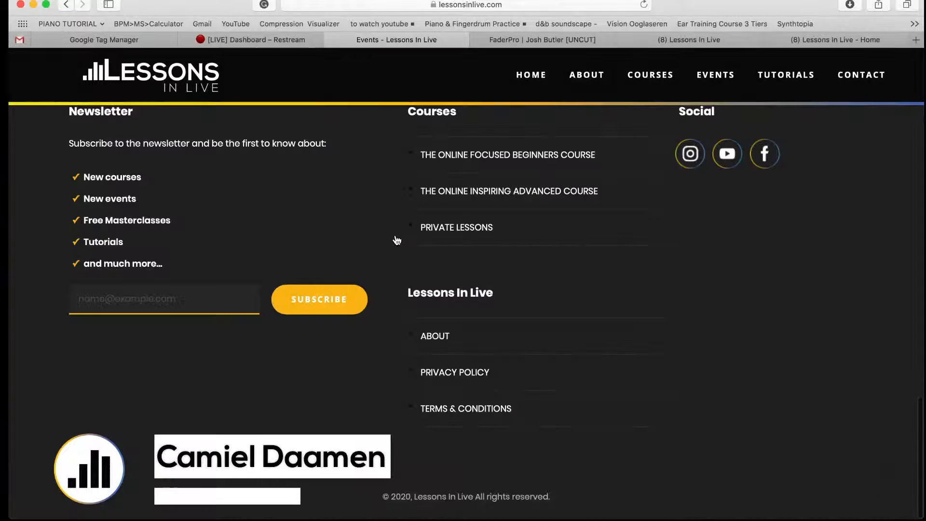
Step: Switch back to Ableton Live, open the 909KIT track's clip in the note editor and launch it
scroll(401, 206, up, 13)
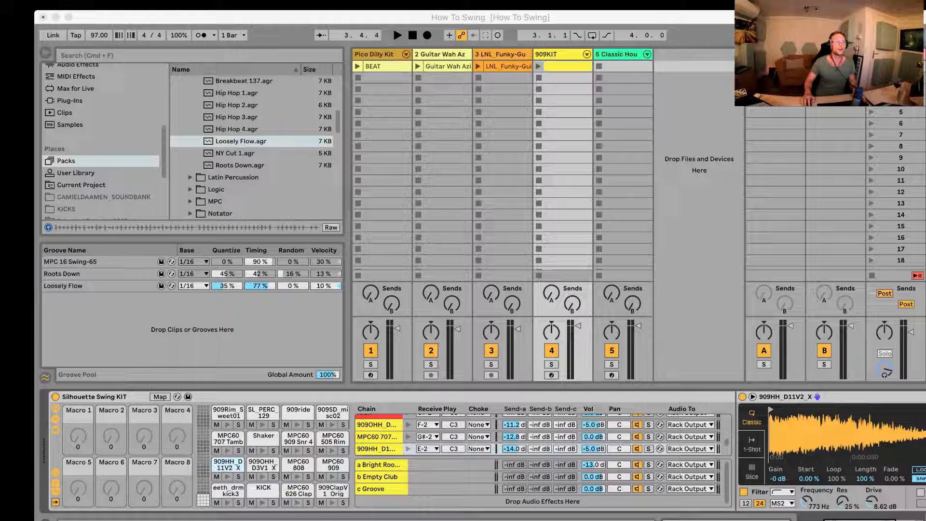
click(400, 330)
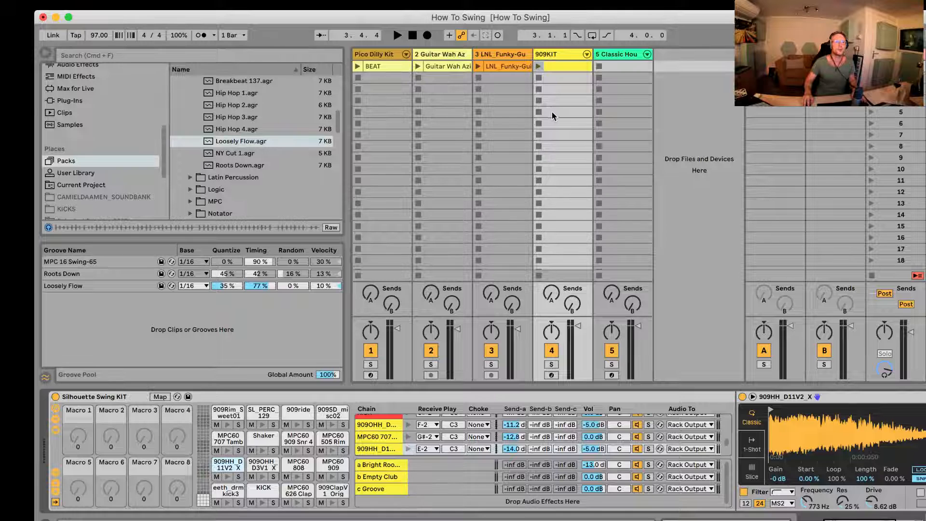
double_click(557, 65)
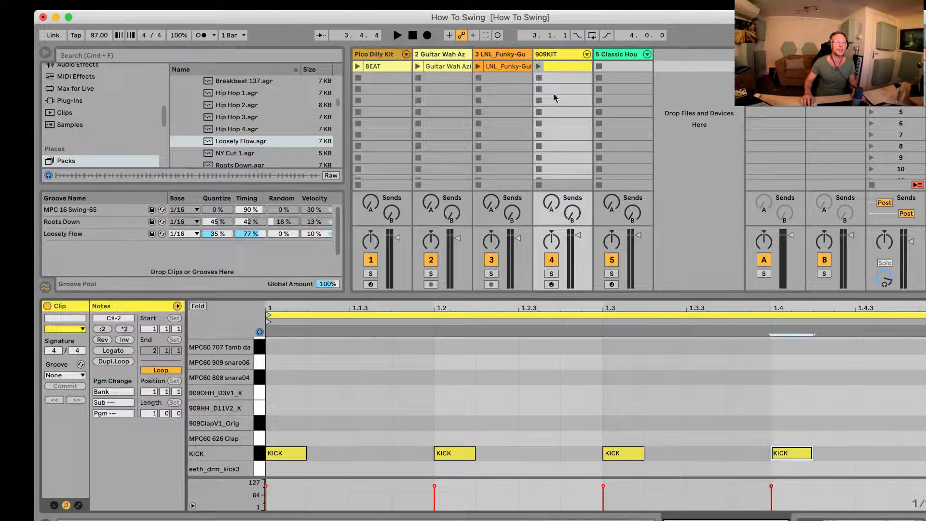
click(539, 65)
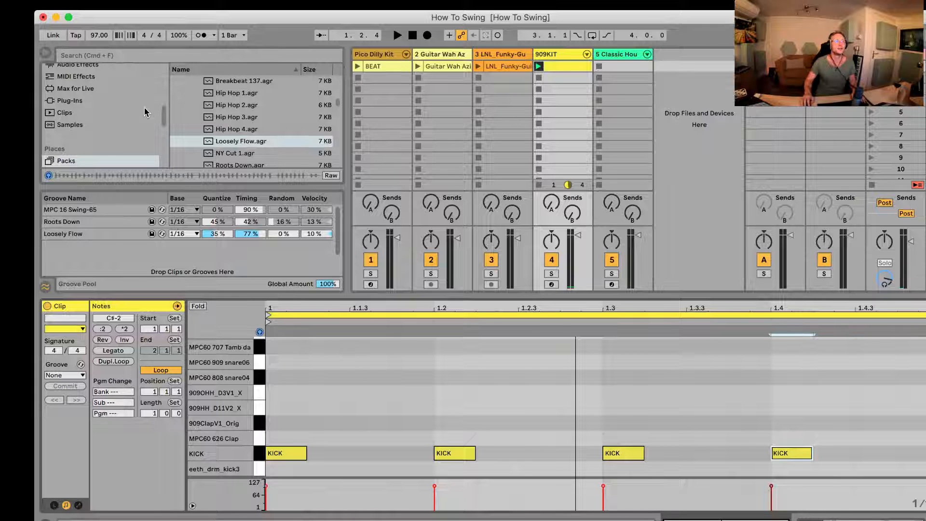
Step: Set the song tempo to 122 BPM and launch the 909KIT clip
click(98, 36)
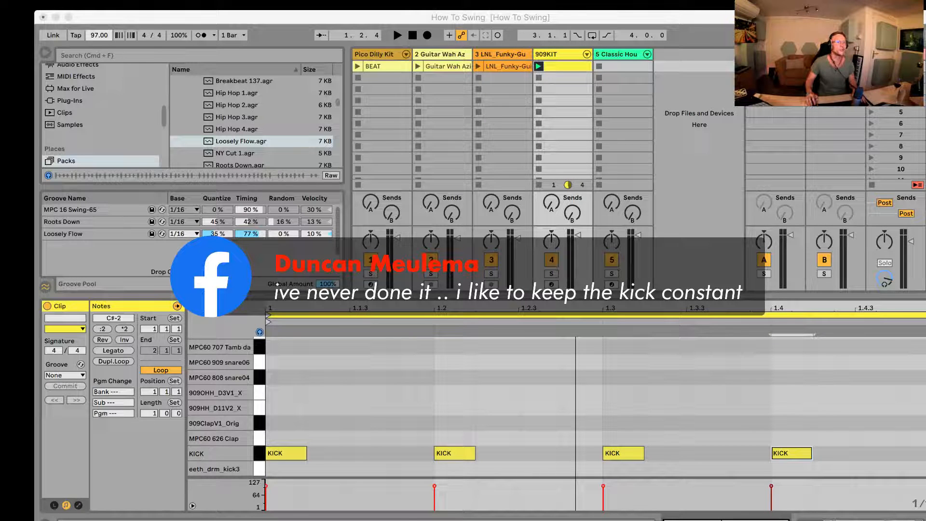
click(93, 38)
text(1)
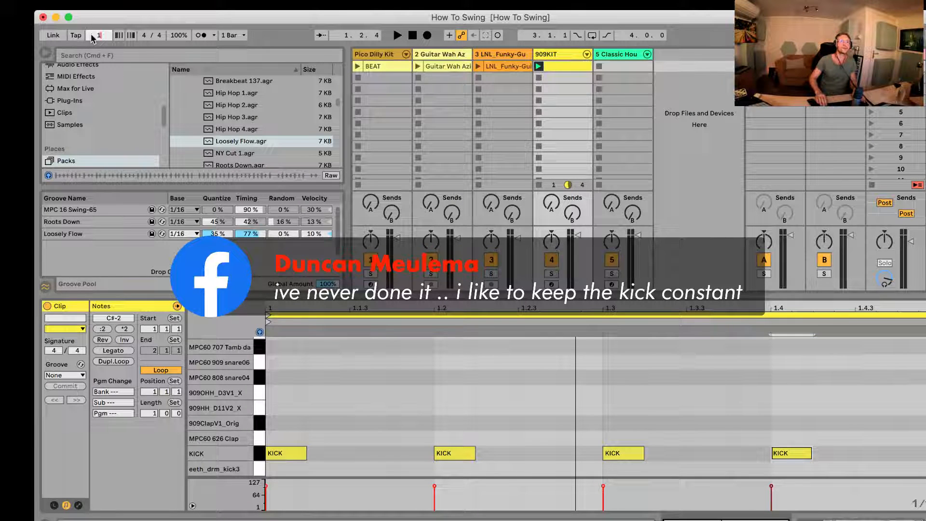
text(20)
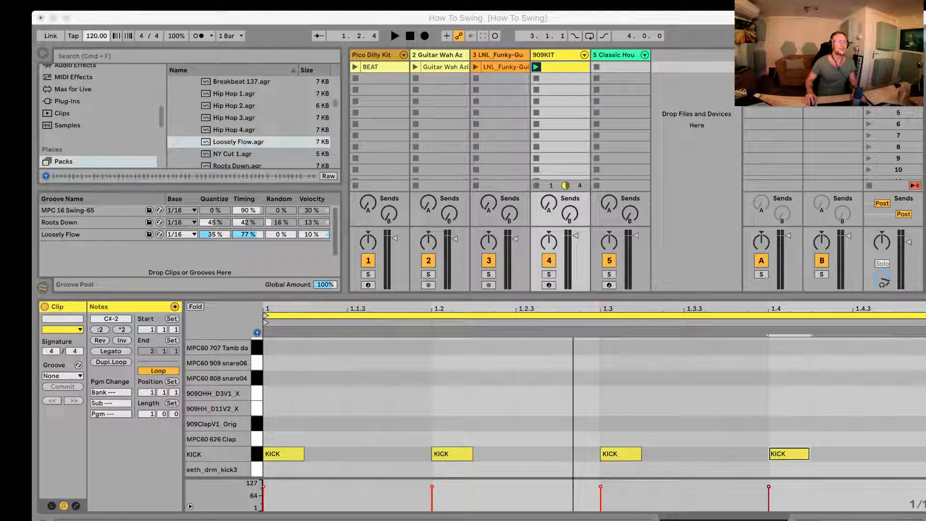
click(102, 38)
drag(90, 34, 90, 34)
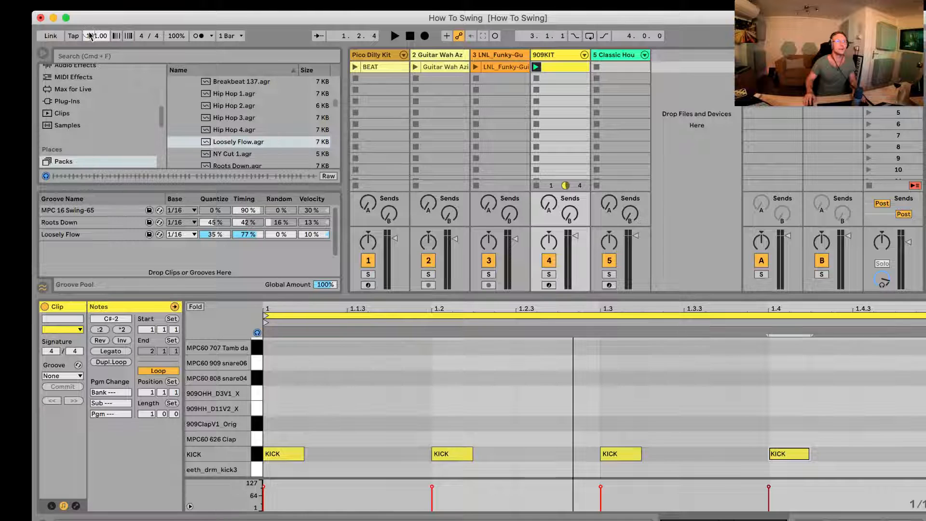
click(535, 67)
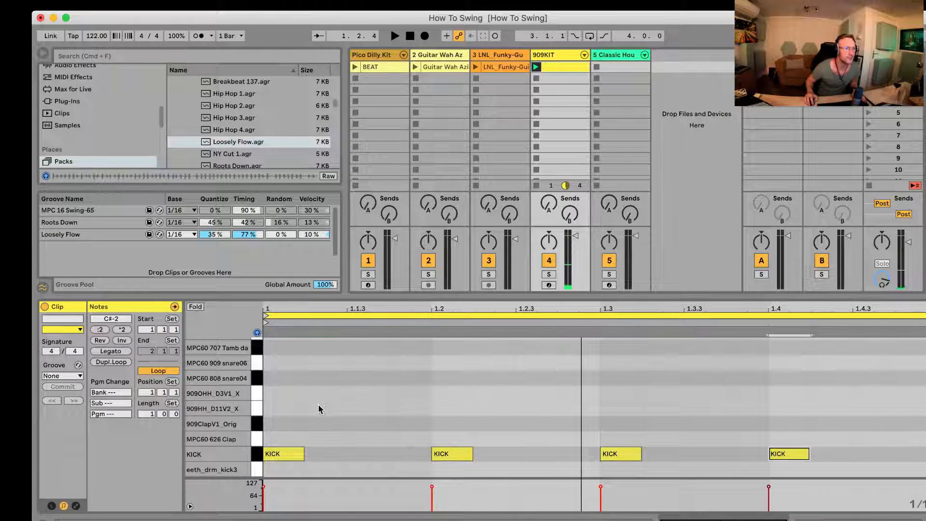
Step: Add 909OHH_D3V1_X open hi-hat notes on the offbeat of all four beats in the 909KIT clip
double_click(365, 393)
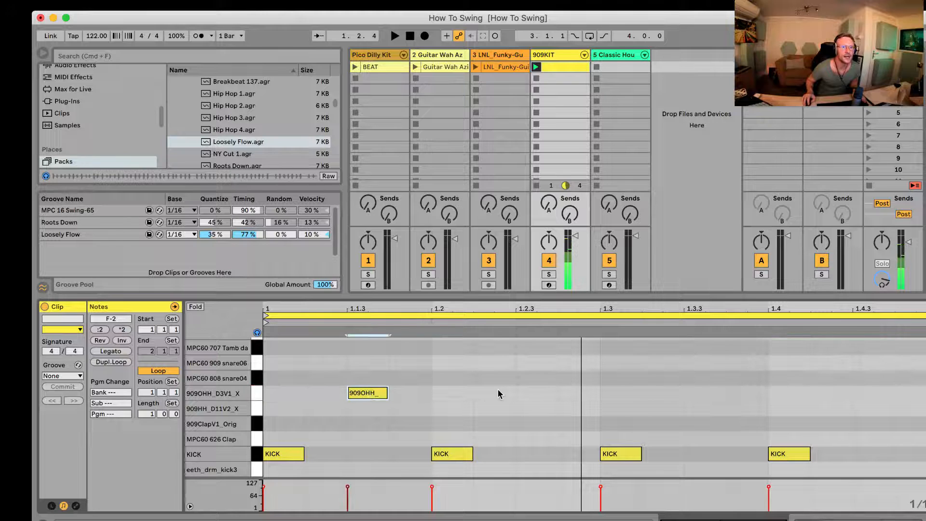
double_click(536, 392)
double_click(705, 392)
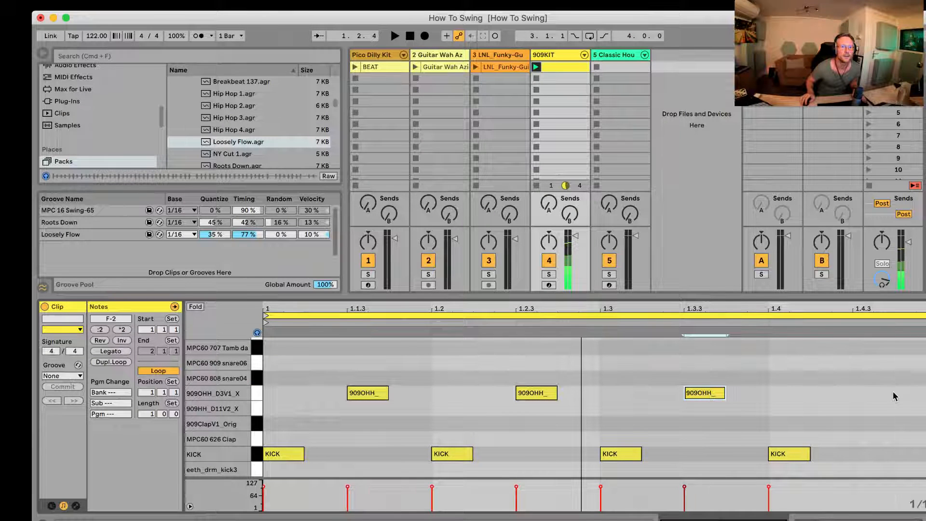
double_click(868, 393)
Step: Add 909HH_D11V2_X closed hi-hat notes on the first, second and fourth sixteenths of beat 1
click(256, 410)
double_click(280, 409)
double_click(313, 409)
double_click(405, 408)
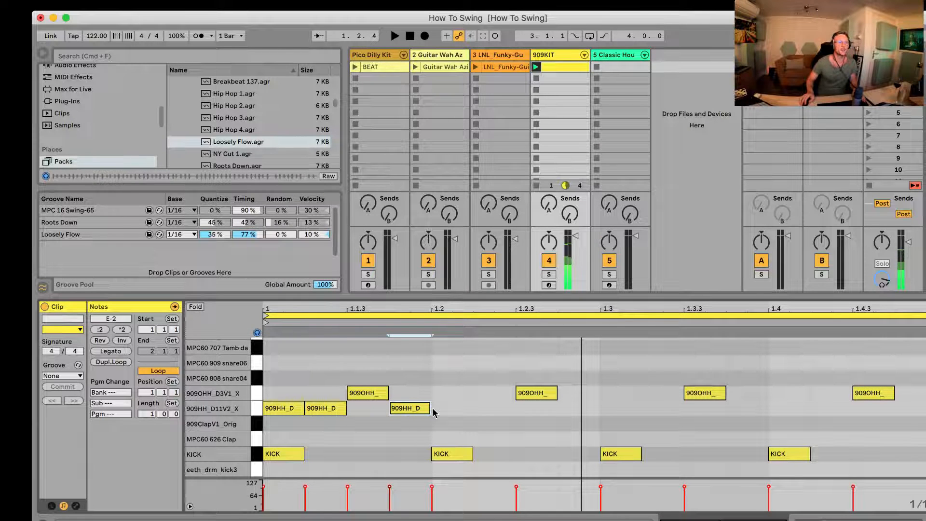
Step: Copy the three closed hi-hat notes of beat 1 onto beats 2, 3 and 4
shift+click(319, 412)
shift+click(283, 411)
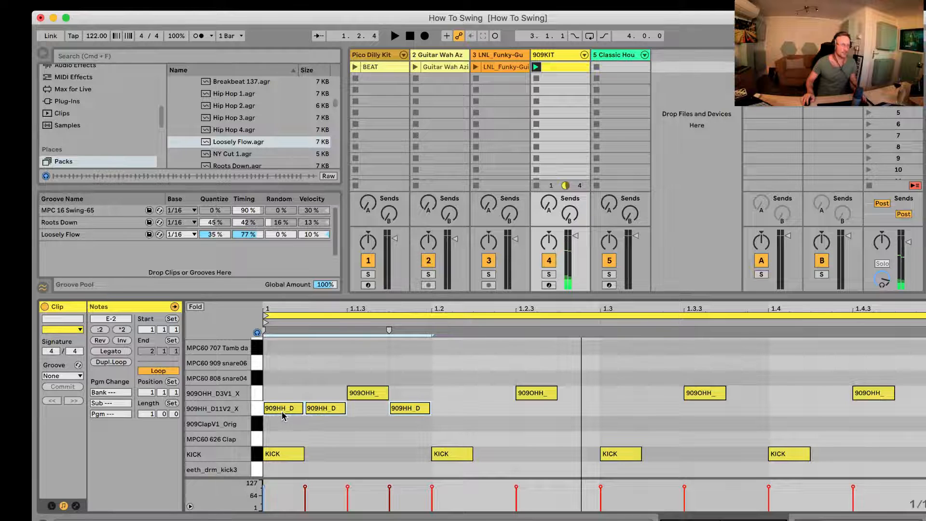
drag(283, 414, 463, 414)
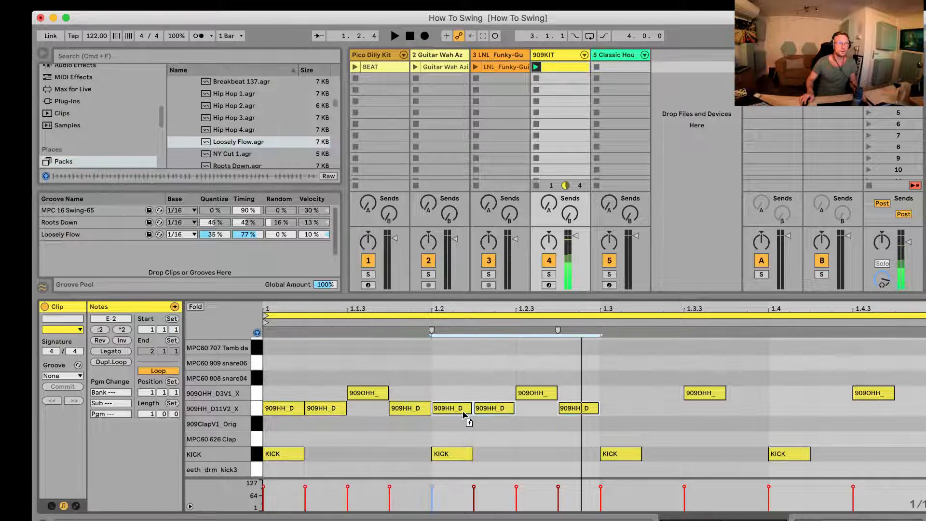
key(super+d)
key(super+d)
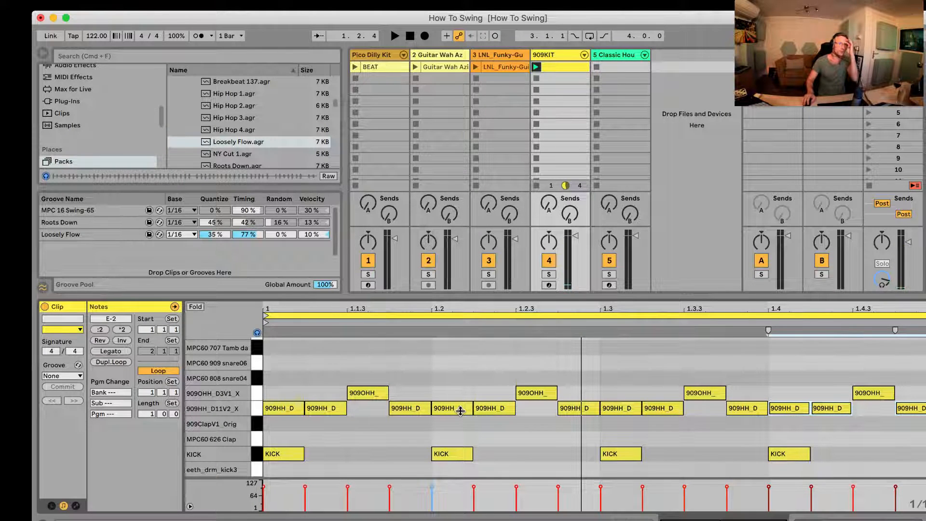
Step: Create an empty clip on the 5 Classic Hou track and audition the GROOV, TB 303, SUB and LIKE MOOG bass sounds
double_click(622, 67)
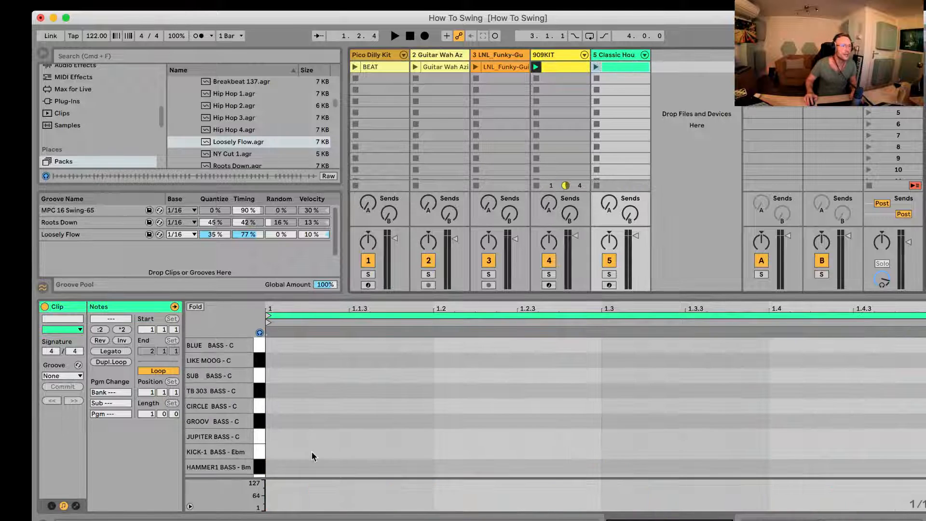
click(255, 421)
click(261, 392)
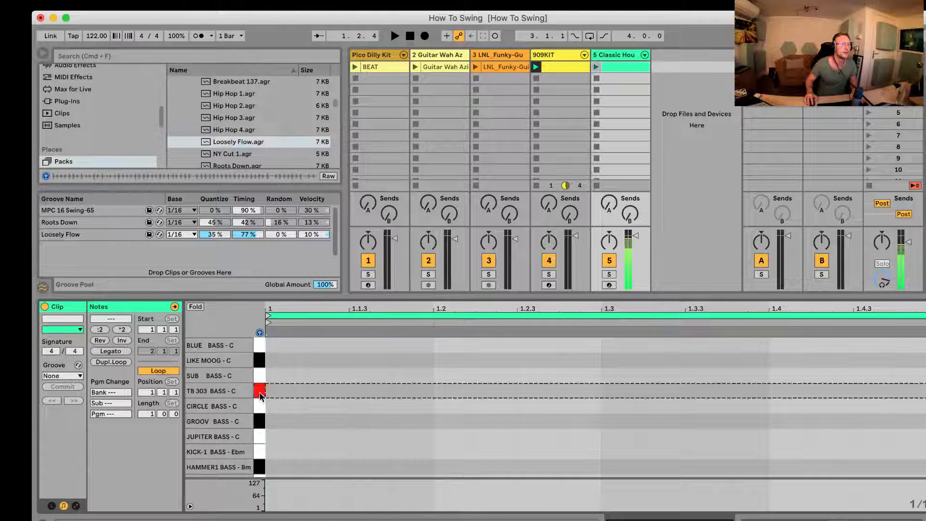
click(259, 376)
click(260, 361)
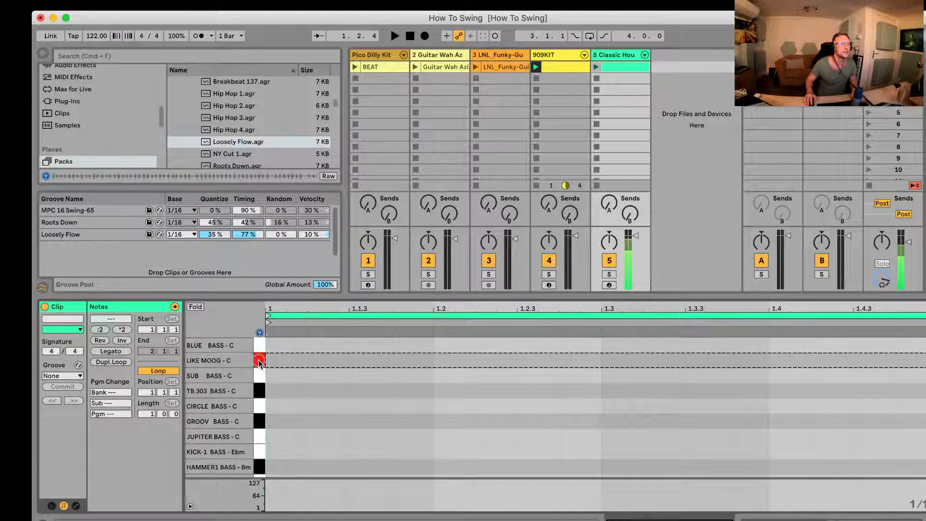
Step: Add LIKE MOOG notes at 1.1.4 and 1.2.2 and a TB 303 note at 1.2.4, and launch the bass clip
double_click(404, 360)
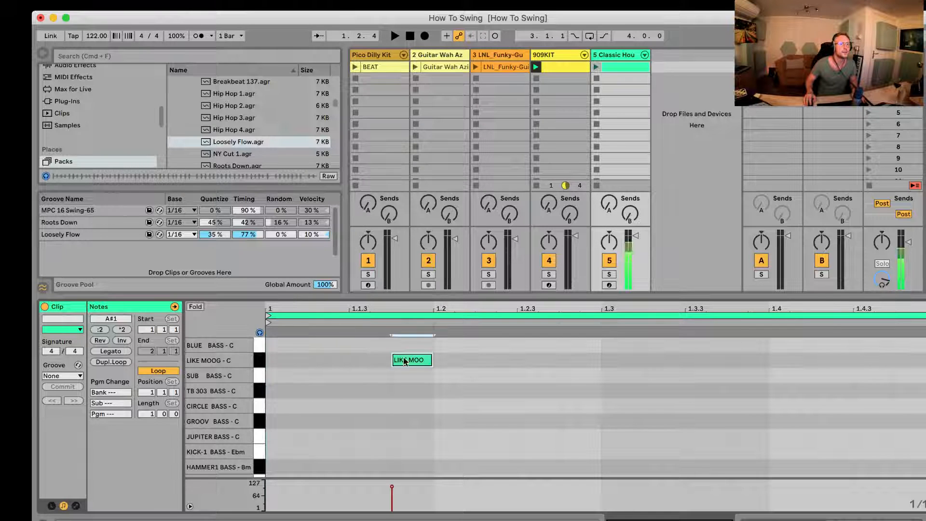
double_click(488, 361)
double_click(574, 391)
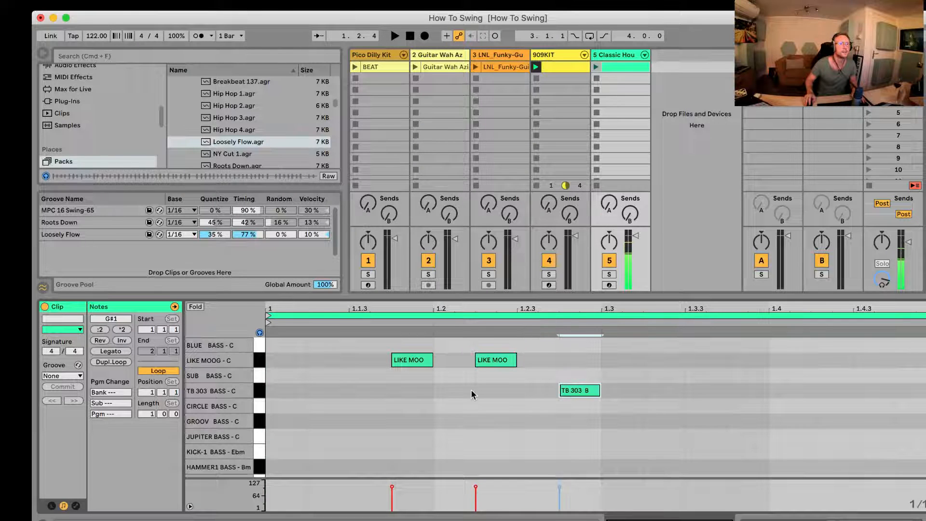
click(599, 67)
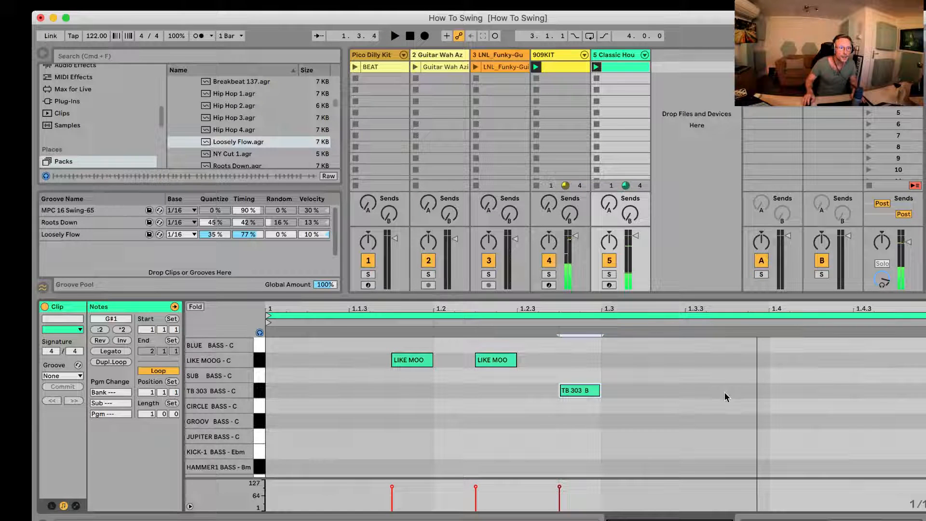
Step: Add a TB 303 note at 1.3.3 and a JUPITER note at 1.3.4 to the bass clip, and play it with the drums
double_click(697, 392)
double_click(829, 406)
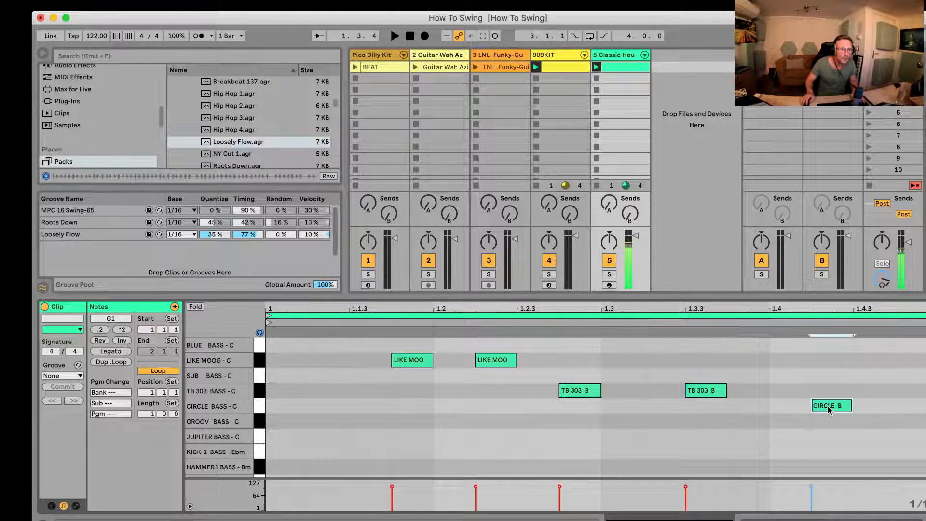
drag(826, 408, 749, 444)
key(space)
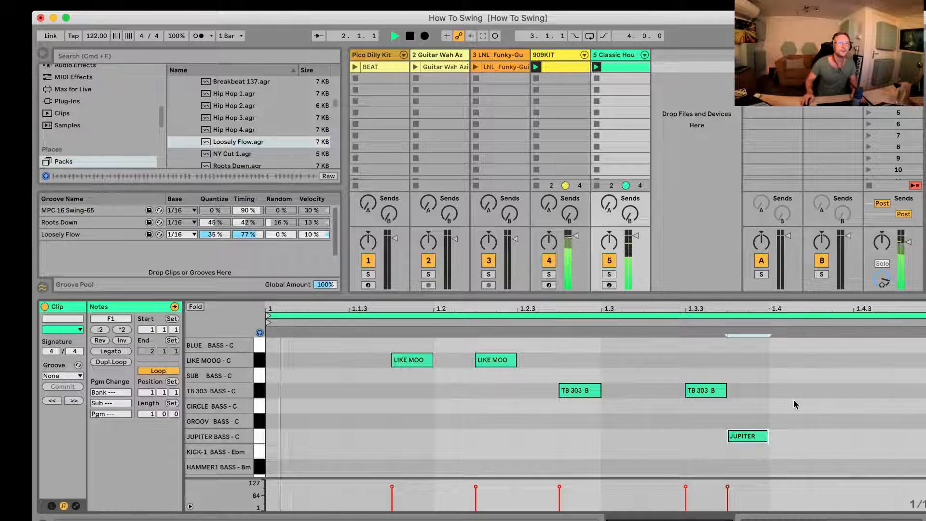
Step: Show the 909KIT drum rack and lower the filter drive of the 909HH_D11V2_X sample to 3.81 dB
double_click(555, 56)
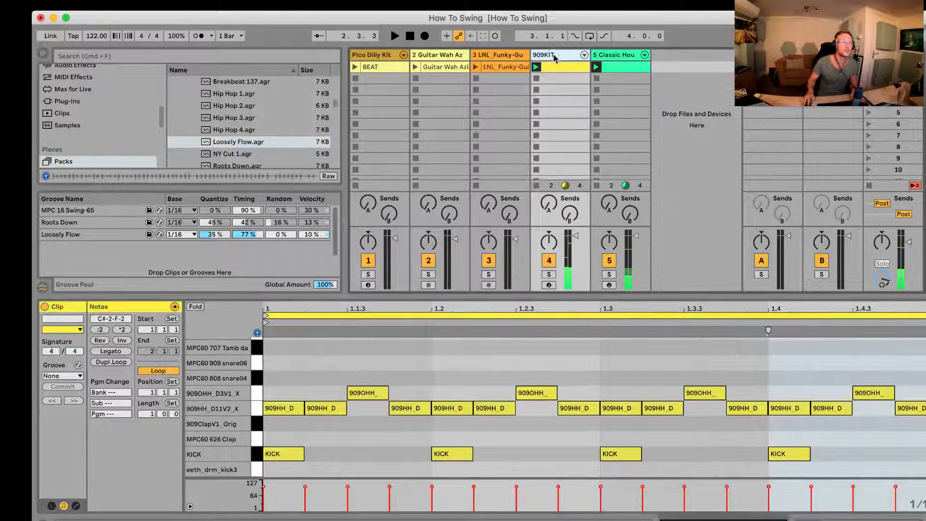
key(space)
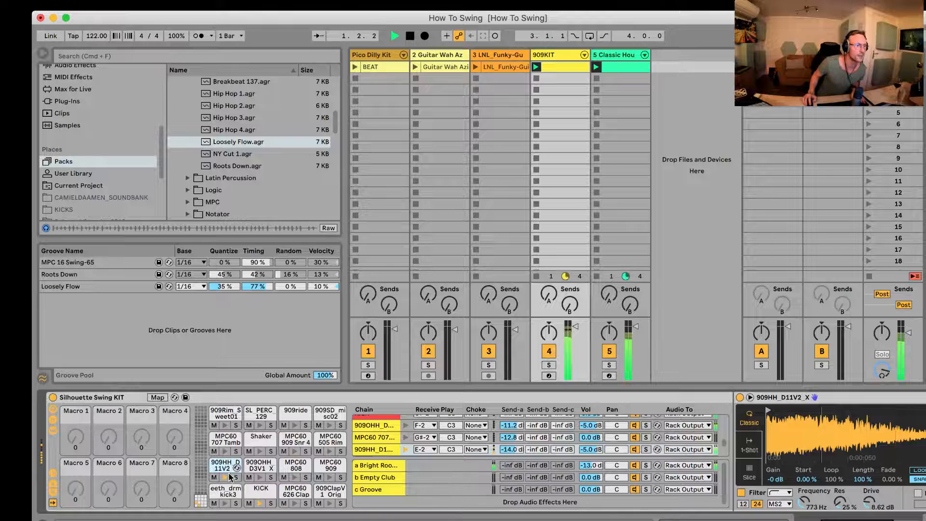
key(space)
scroll(782, 492, right, 1)
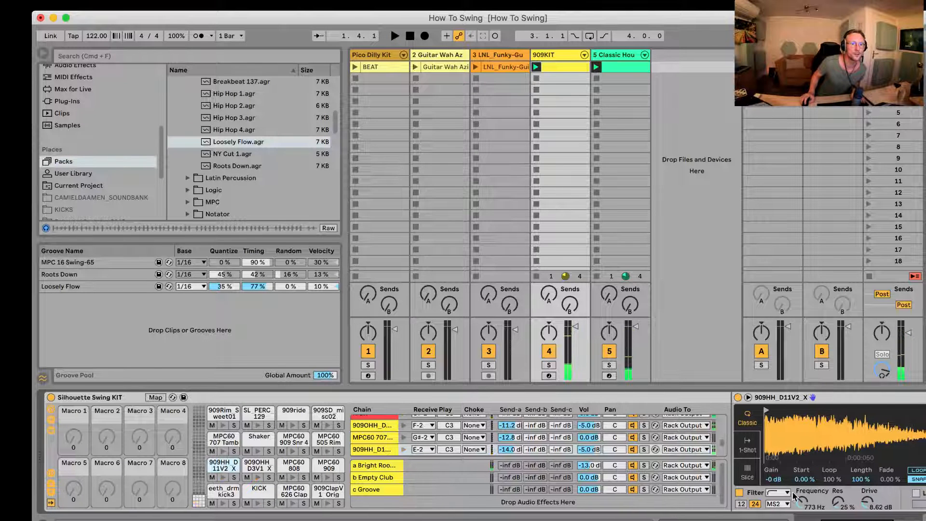
drag(863, 500, 862, 503)
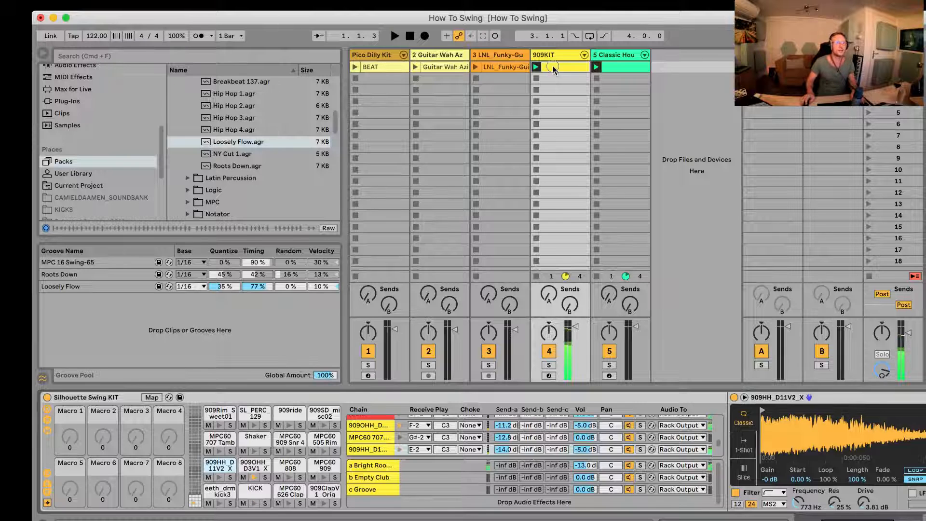
Step: Find Swing 16-65.agr in the Swing folder of the Swing and Groove pack content and add it to the Groove Pool
scroll(192, 157, up, 5)
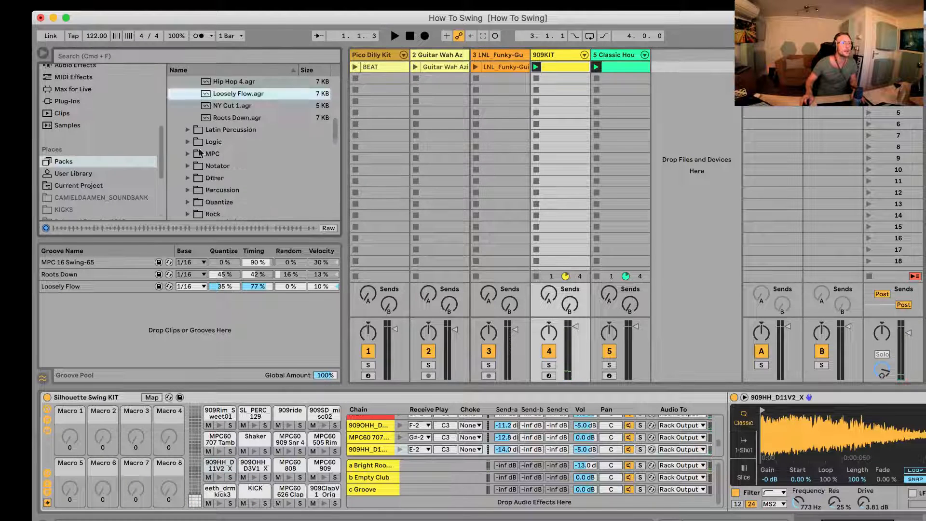
click(189, 144)
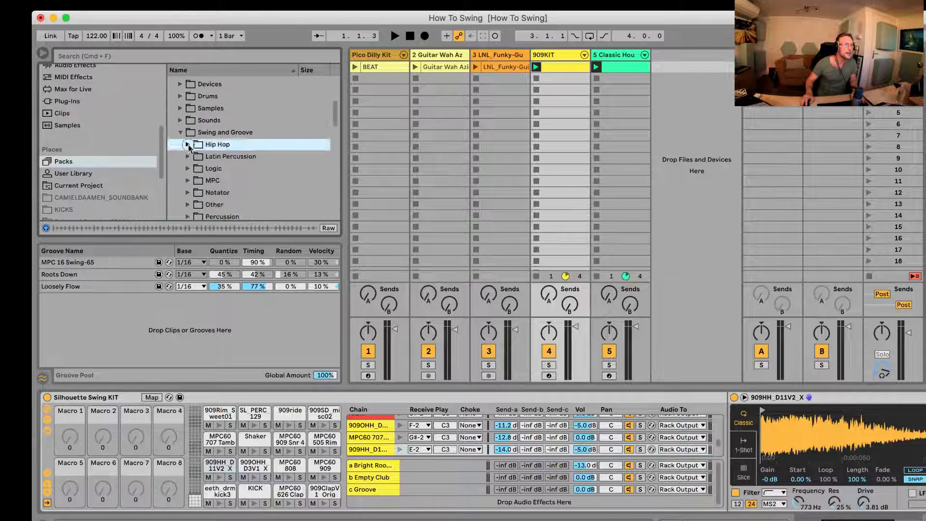
scroll(206, 182, down, 5)
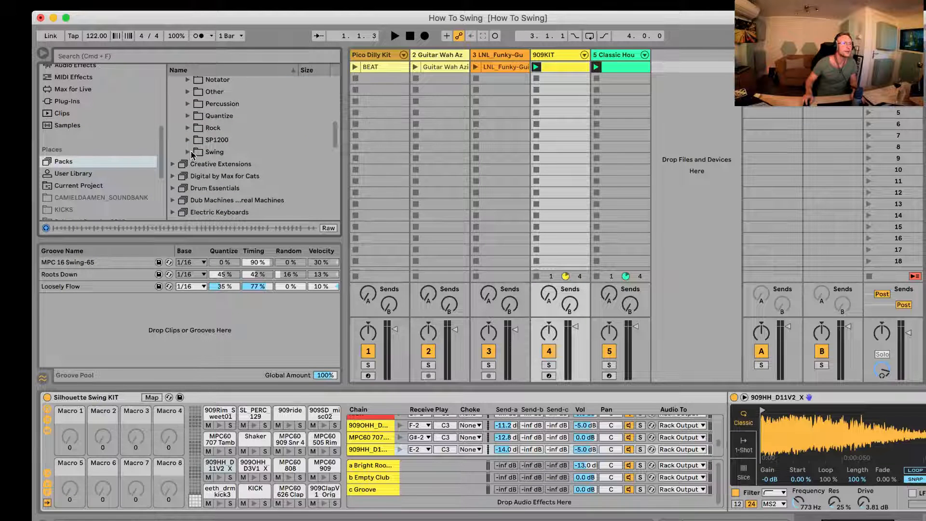
click(188, 152)
scroll(207, 173, down, 4)
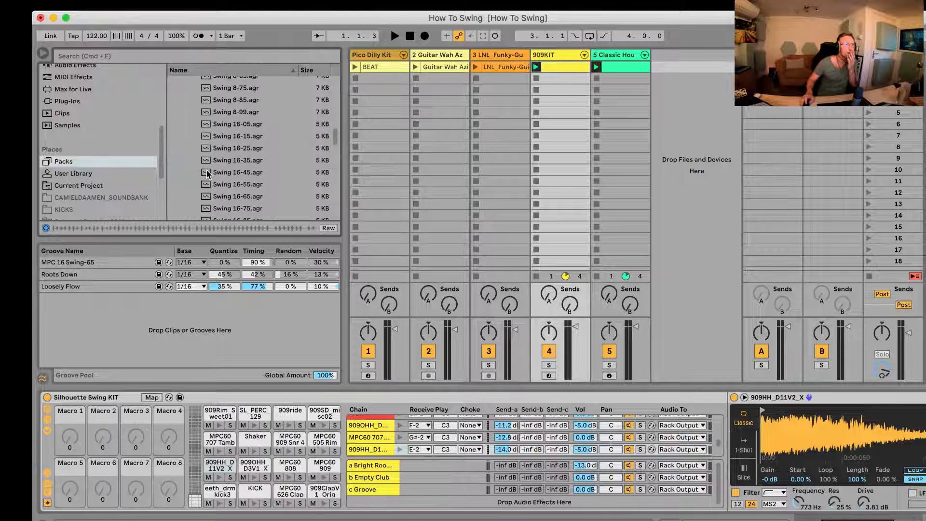
scroll(230, 145, down, 5)
click(224, 145)
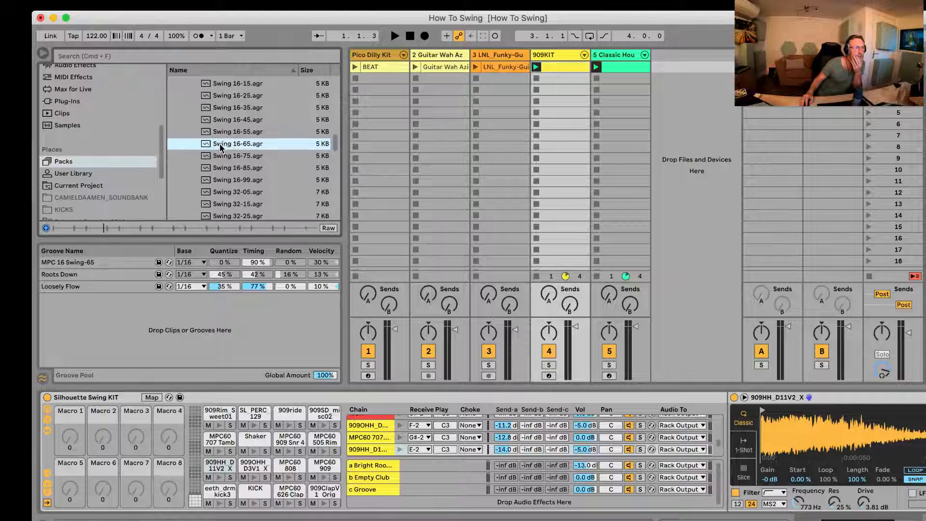
drag(223, 147, 155, 332)
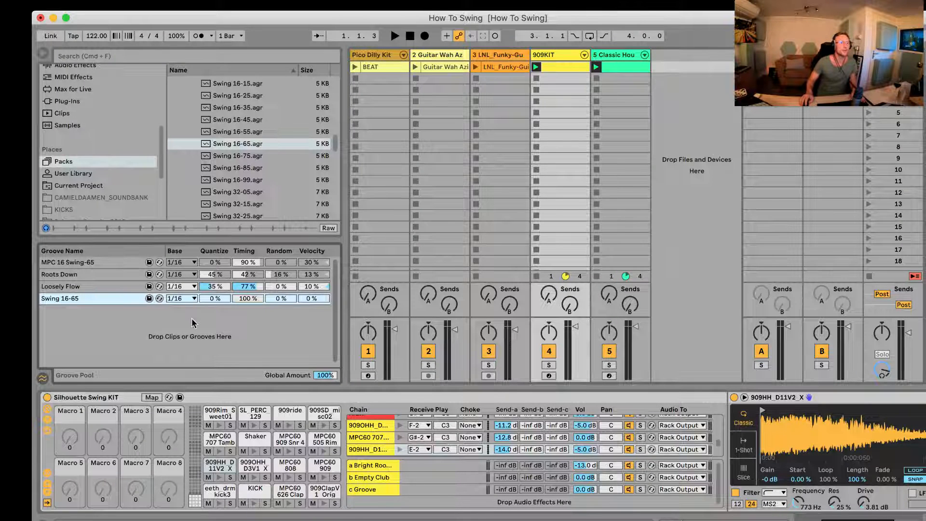
Step: Assign the Swing 16-65 groove to the 909KIT clip
click(552, 68)
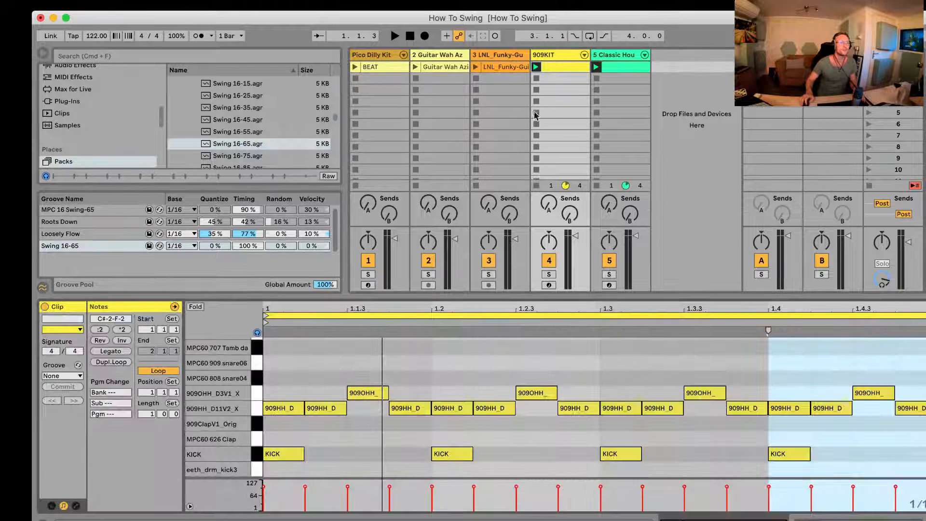
click(63, 376)
click(81, 426)
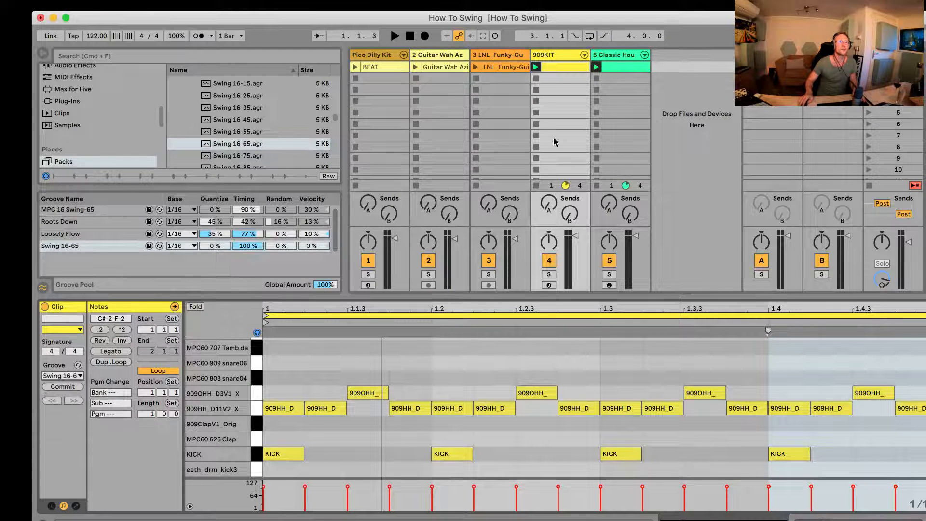
Step: Assign the Swing 16-65 groove to the Classic House bass clip and play it with the drums
click(613, 68)
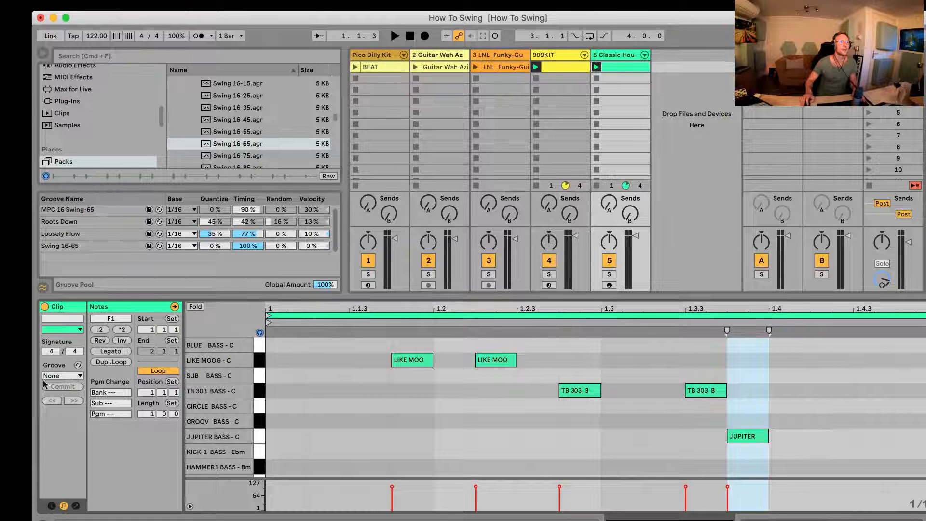
click(56, 375)
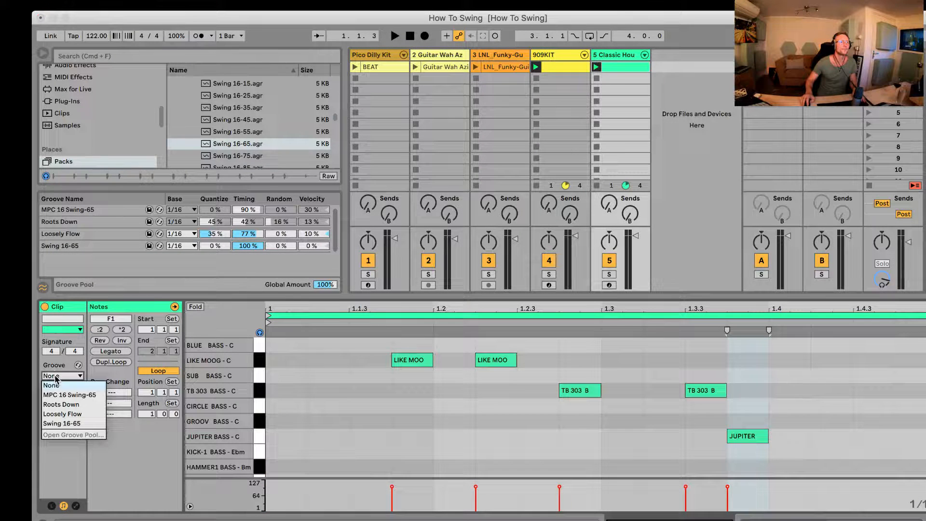
click(78, 425)
key(space)
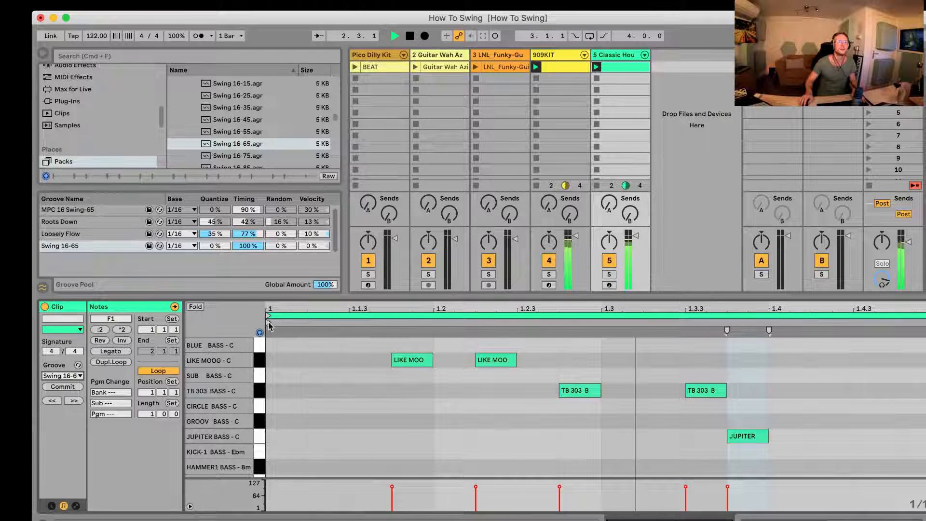
Step: Set the groove of the 909KIT and bass clips together to None and play them straight for comparison
drag(561, 89, 620, 67)
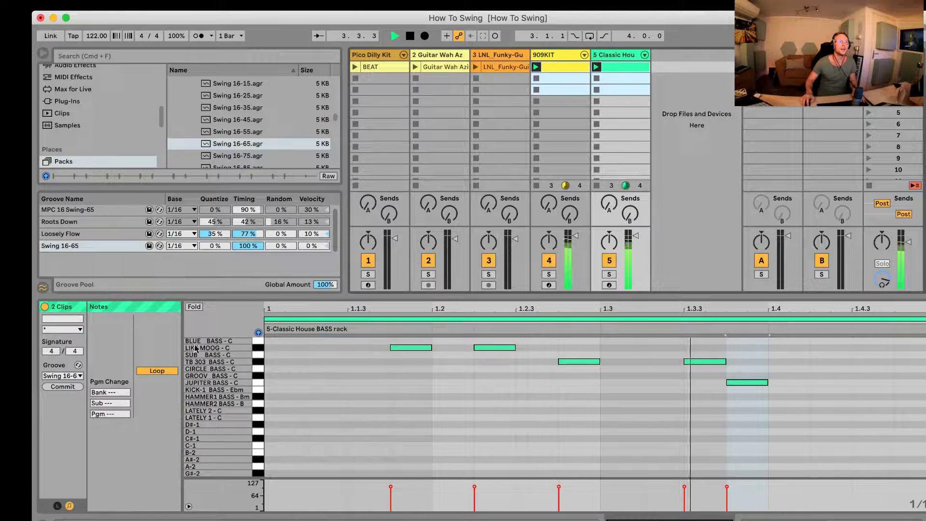
click(62, 376)
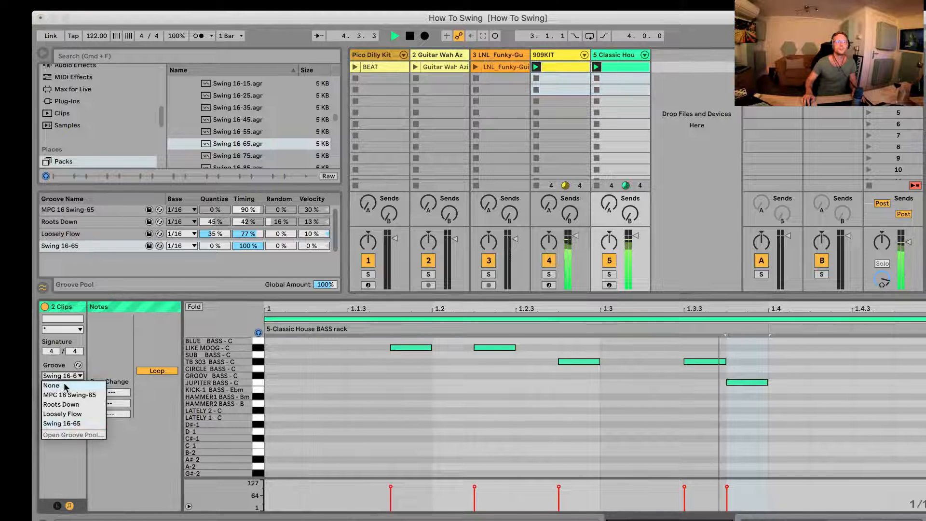
click(66, 386)
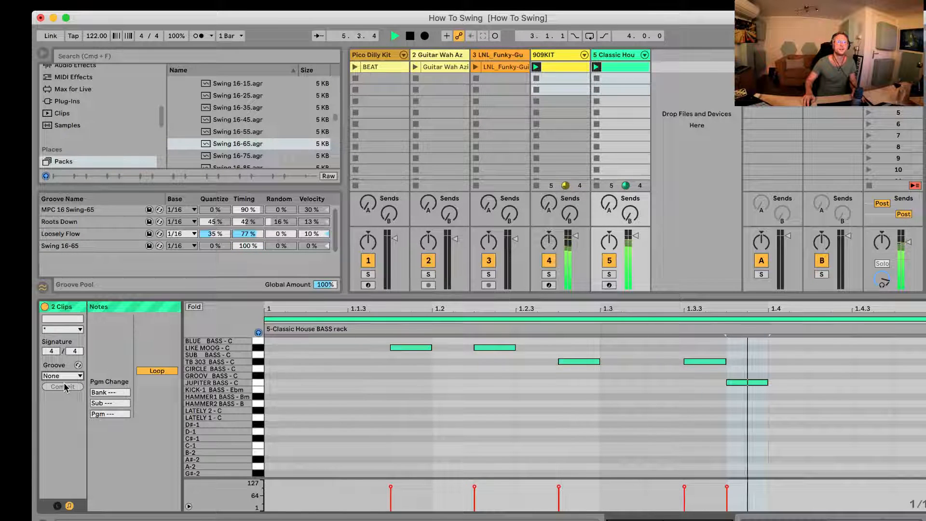
key(space)
key(space)
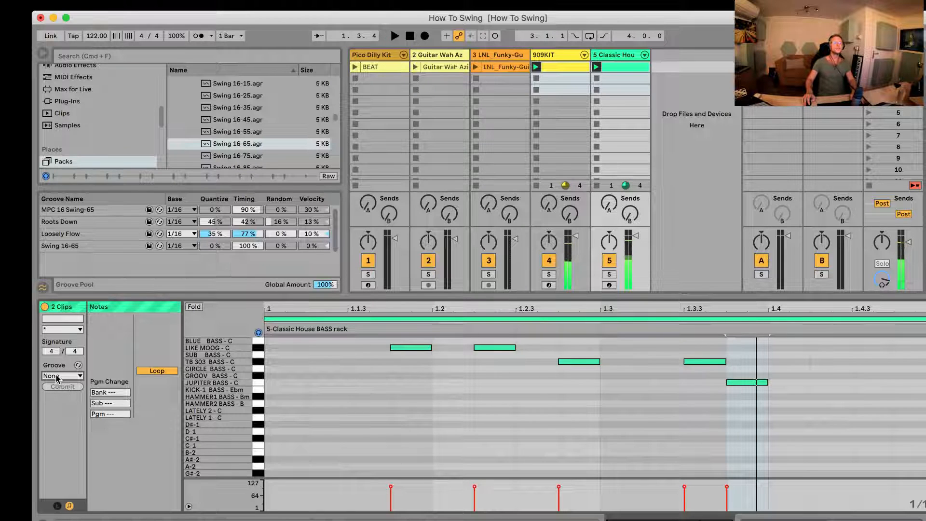
Step: Assign MPC 16 Swing-65 to both clips, and set the timing of Swing 16-65 to 70% and MPC 16 Swing-65 to 81%
click(57, 377)
click(67, 389)
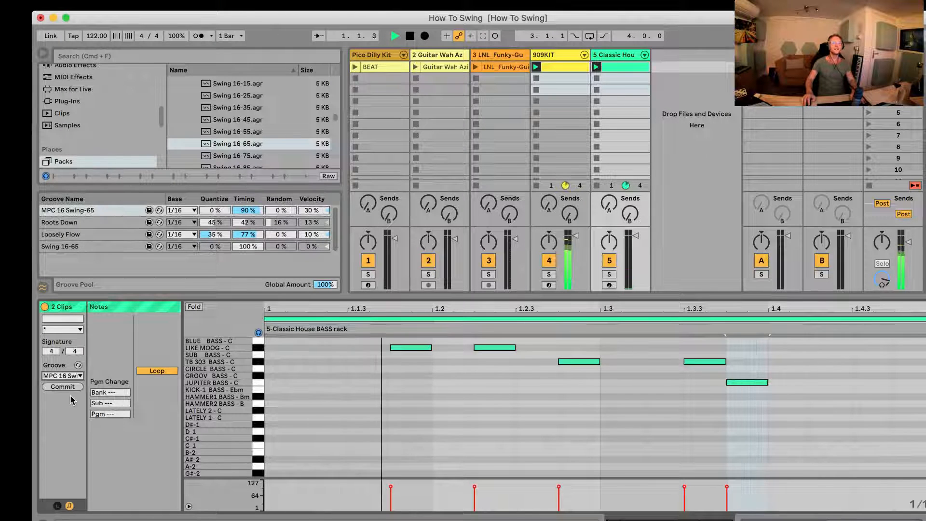
drag(248, 246, 248, 244)
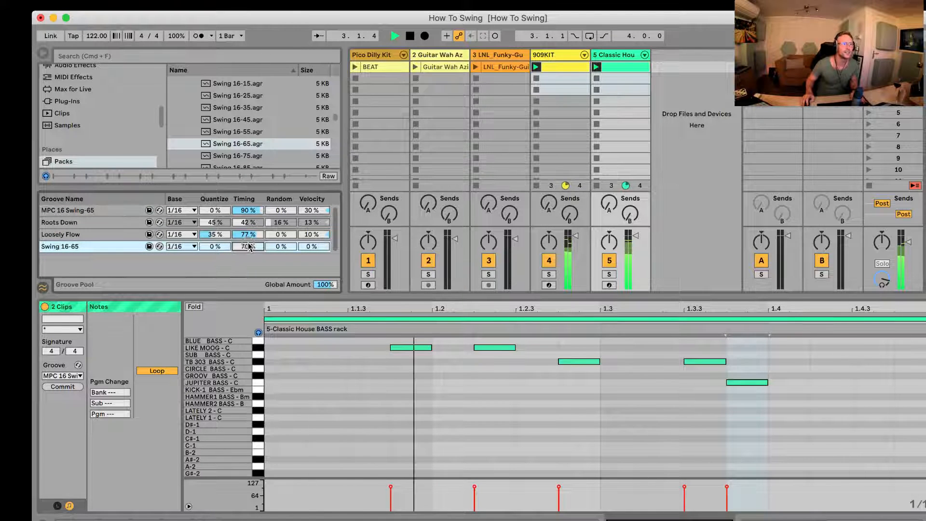
drag(249, 208, 250, 213)
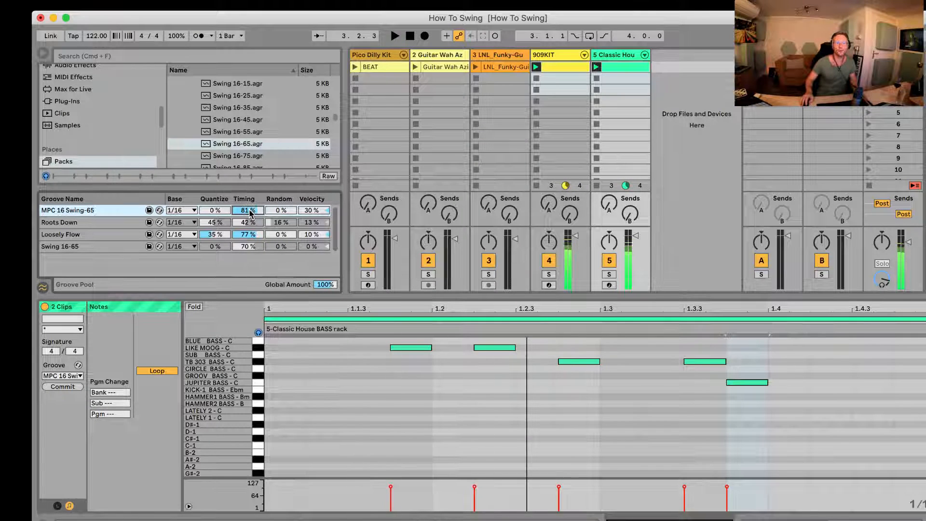
Step: Try moving the start of the first LIKE MOOG note later in the bass clip, and undo the change
click(621, 65)
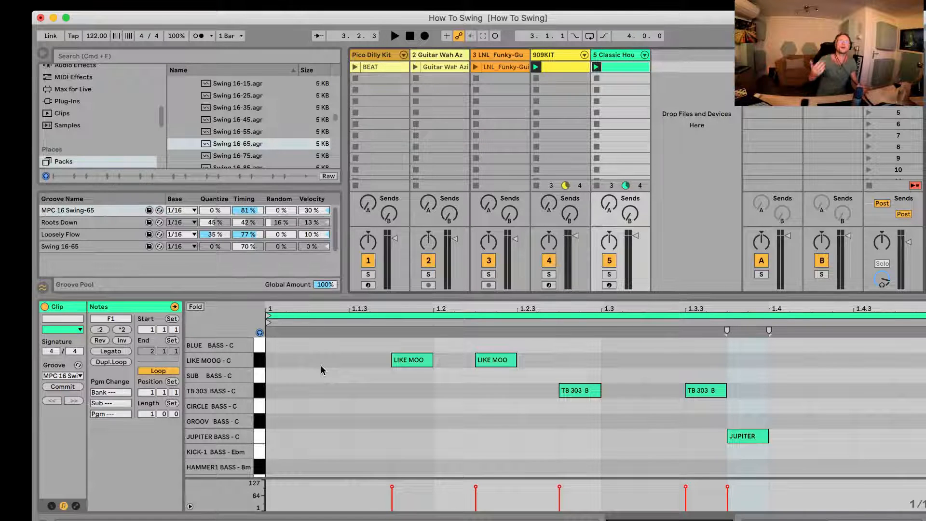
click(351, 370)
click(396, 360)
drag(396, 360, 402, 360)
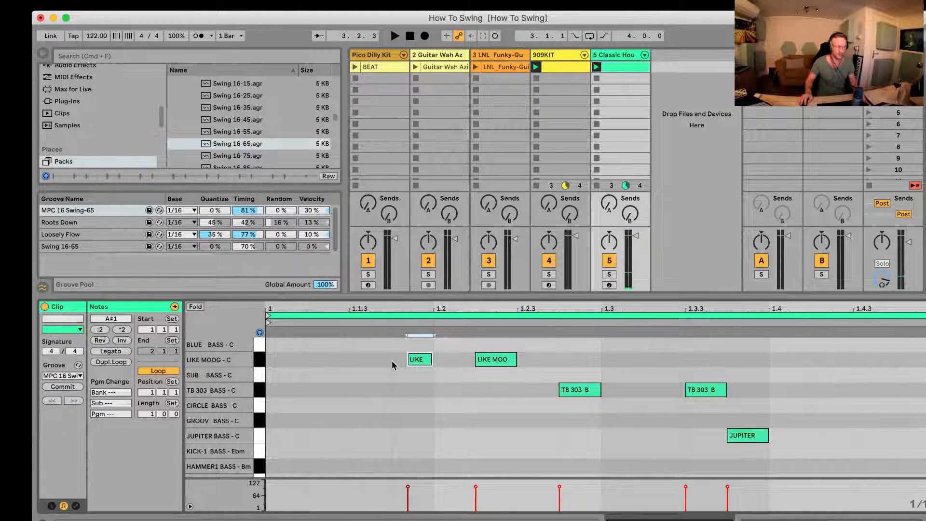
key(super+z)
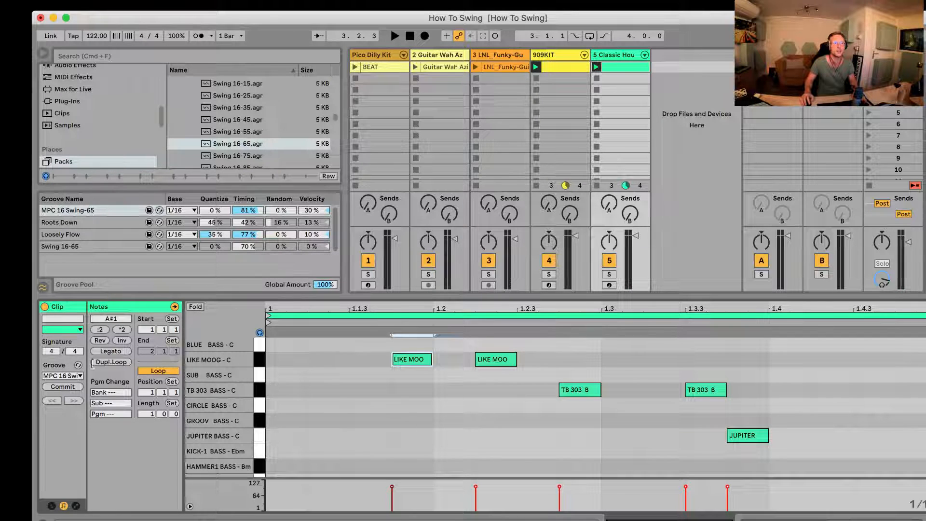
Step: Commit the MPC 16 Swing-65 groove to the bass clip and check its last TB 303 and JUPITER notes
click(60, 387)
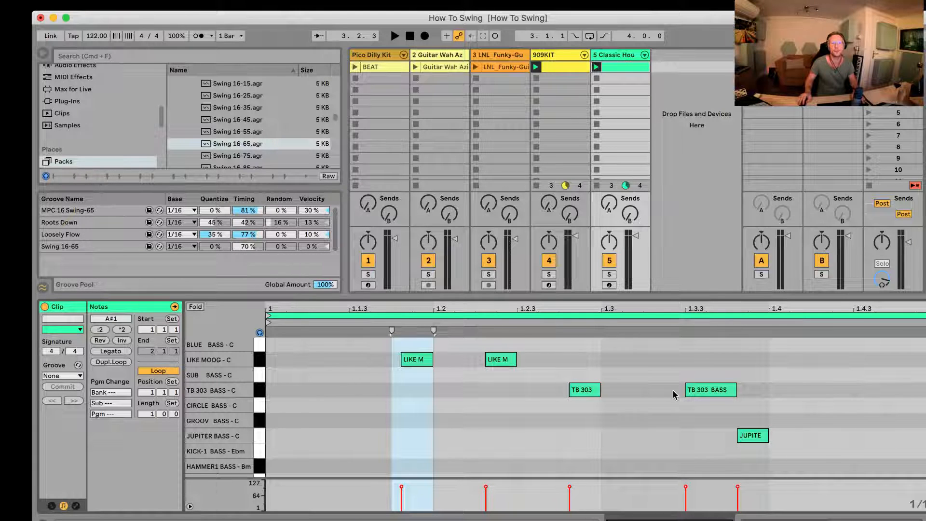
click(704, 388)
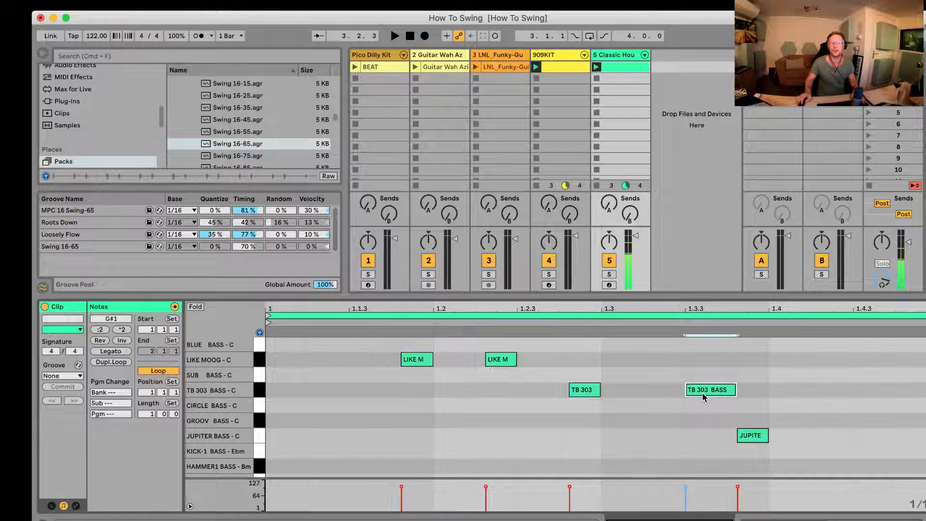
click(755, 436)
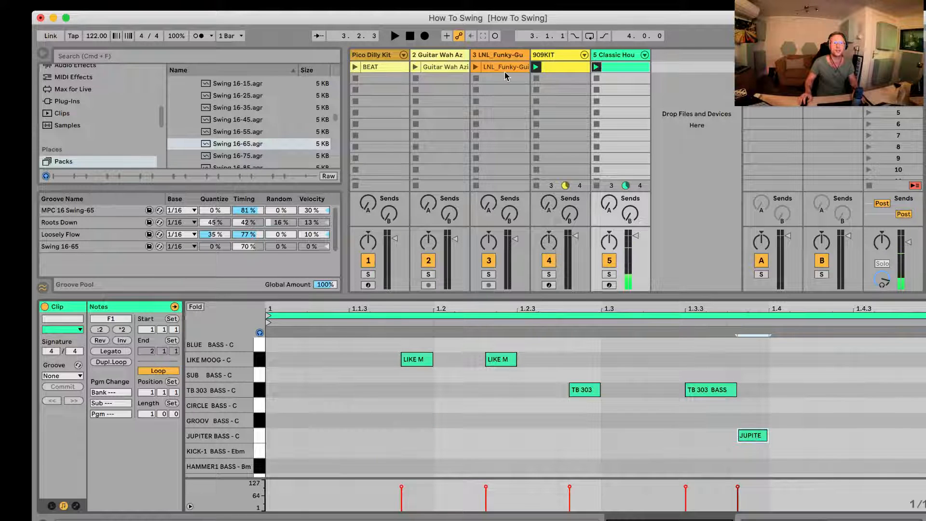
Step: Commit the MPC 16 Swing-65 groove to the 909KIT clip and check the second 909HH_D11V2_X hi-hat note
click(564, 67)
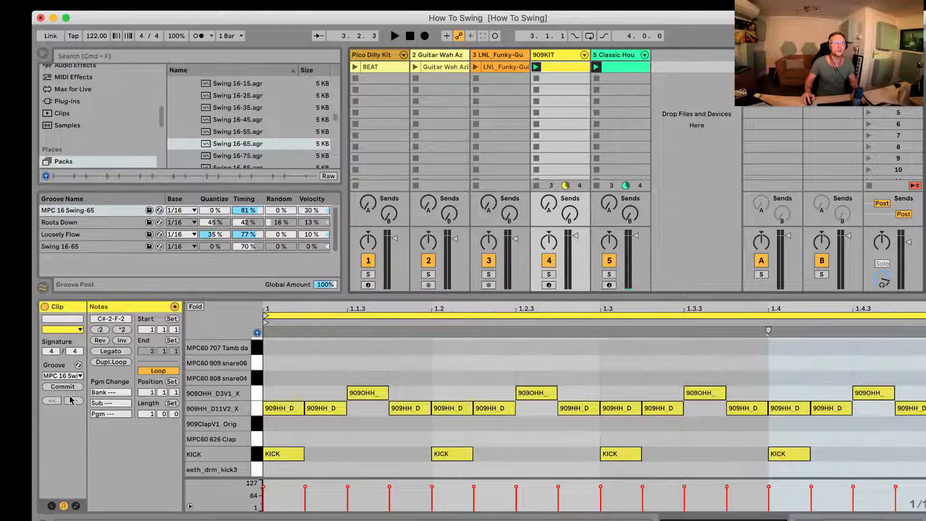
click(67, 387)
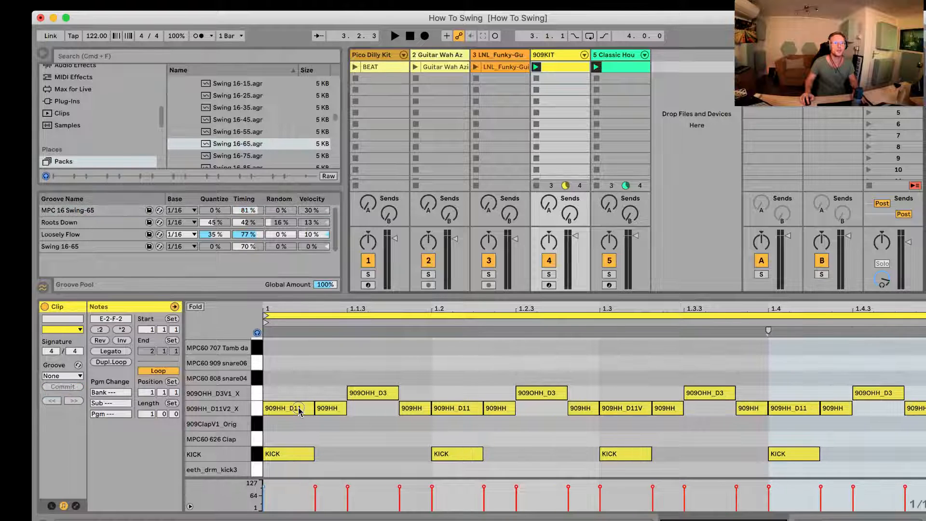
click(336, 411)
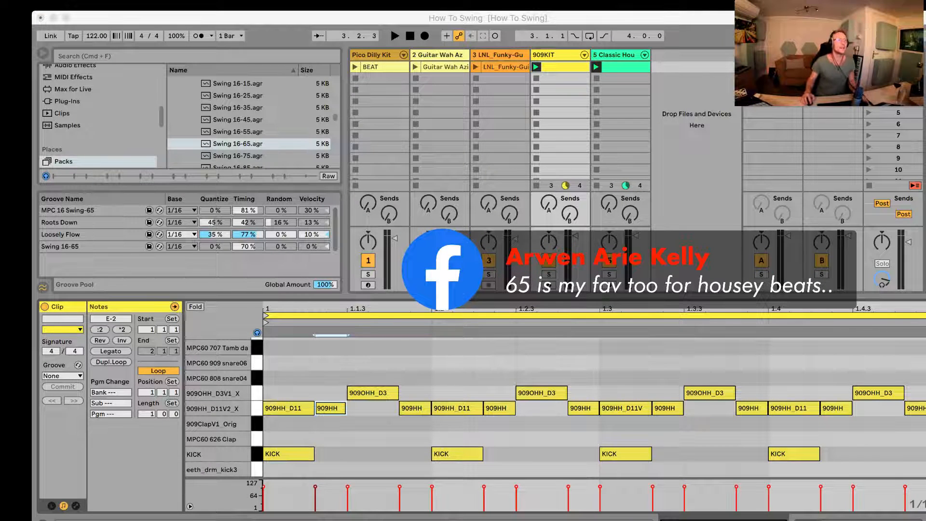
scroll(251, 123, up, 2)
scroll(251, 123, down, 5)
scroll(251, 123, up, 1)
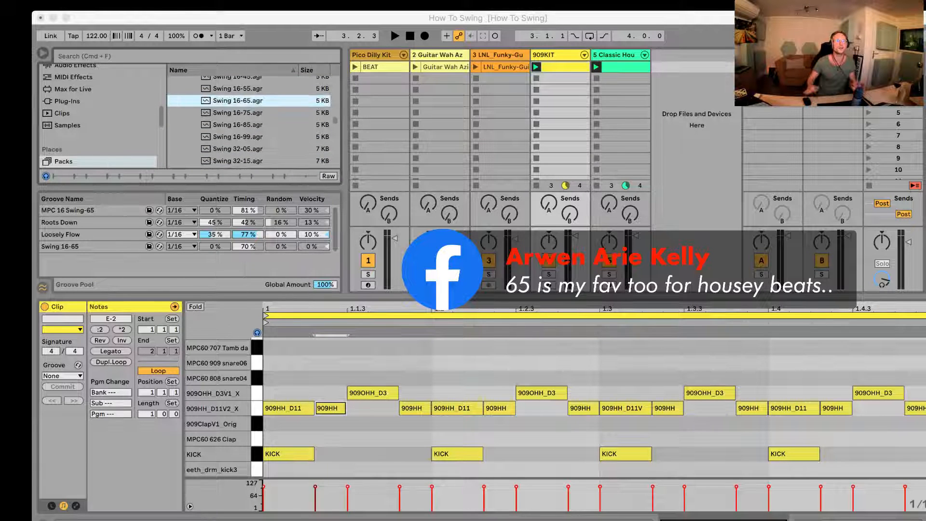